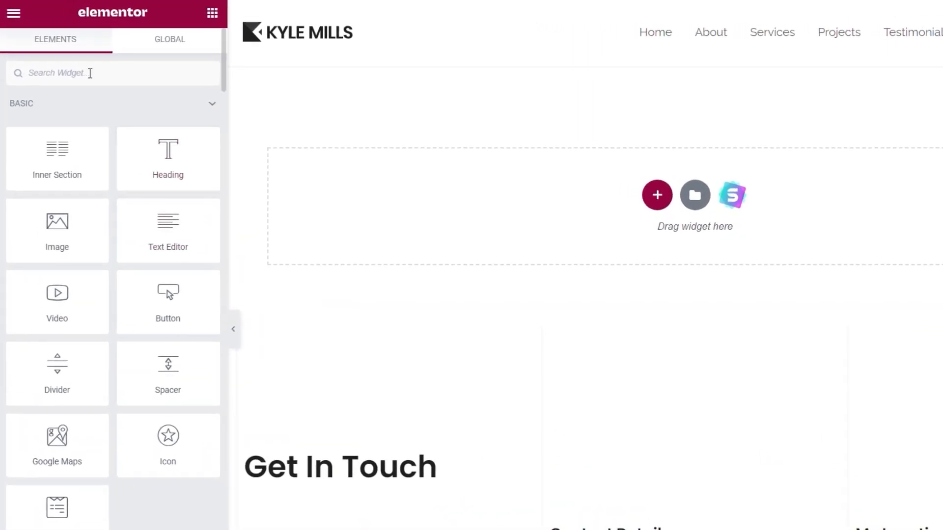
Step: Search the widgets for "post" and place the Dynamic Posts v2 widget in the empty section above Get In Touch
left_click(90, 72)
type("post")
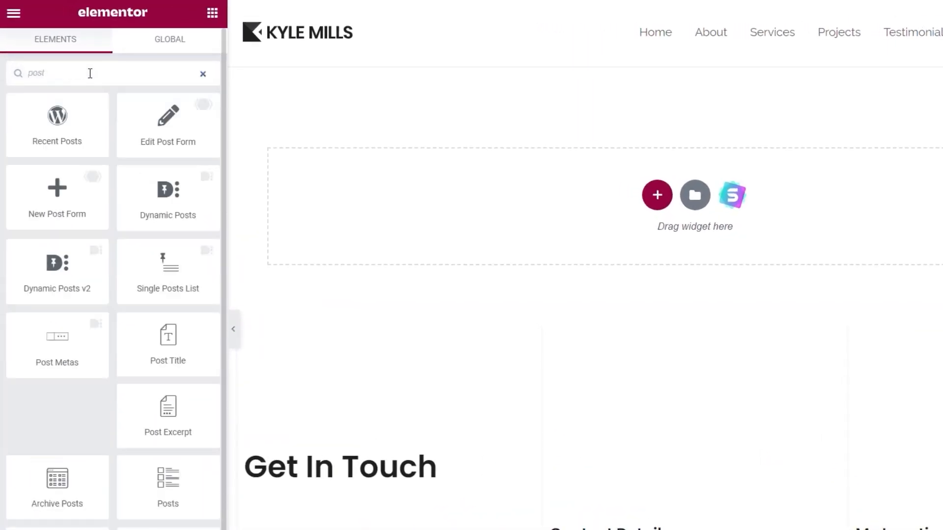
scroll(81, 441, "down", 2)
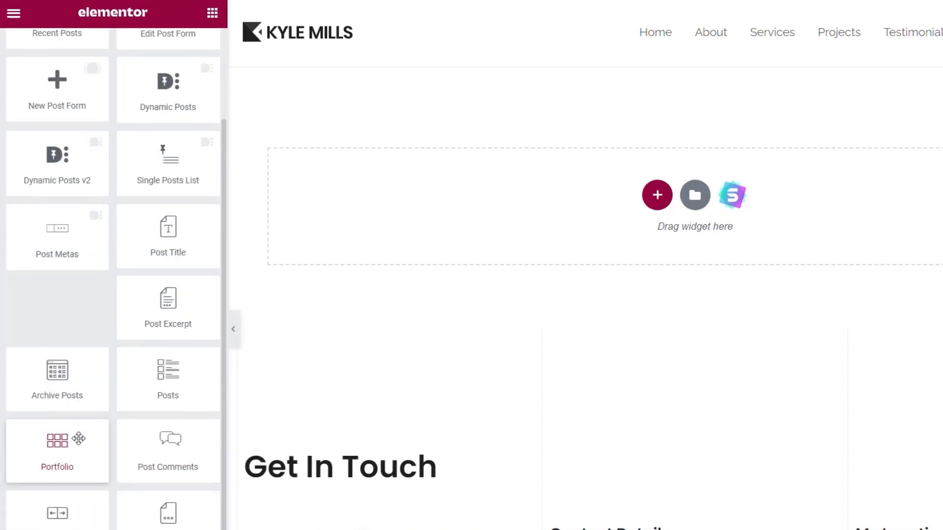
scroll(88, 393, "up", 2)
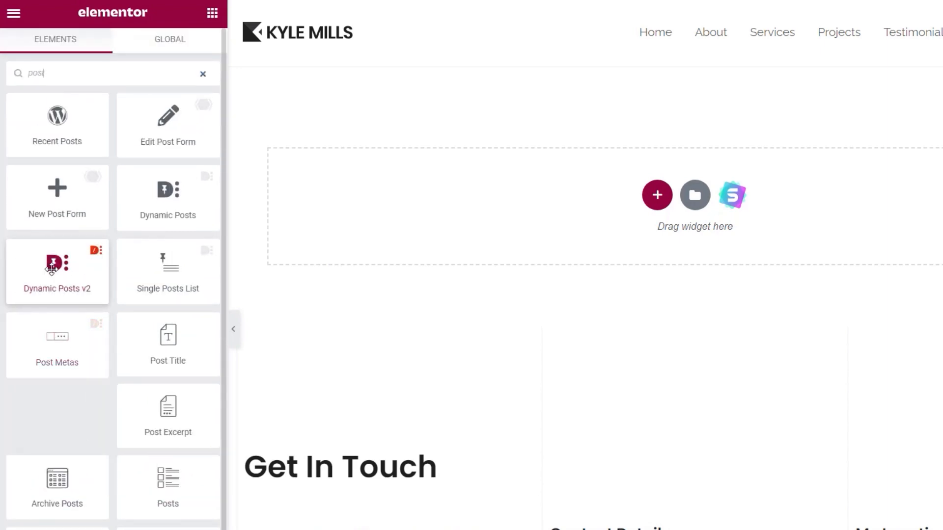
left_click_drag(54, 274, 370, 302)
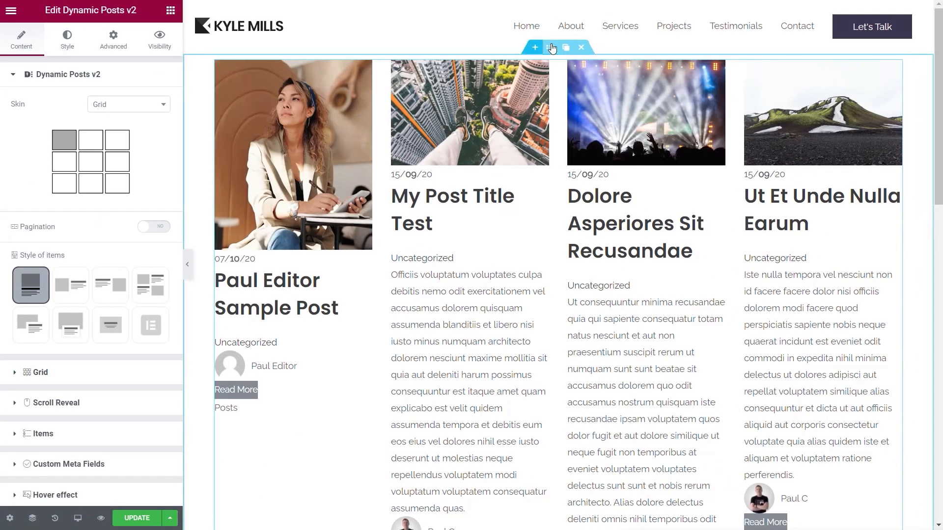
Step: Set the top and bottom margin of the section holding the posts to 50 px
left_click(550, 48)
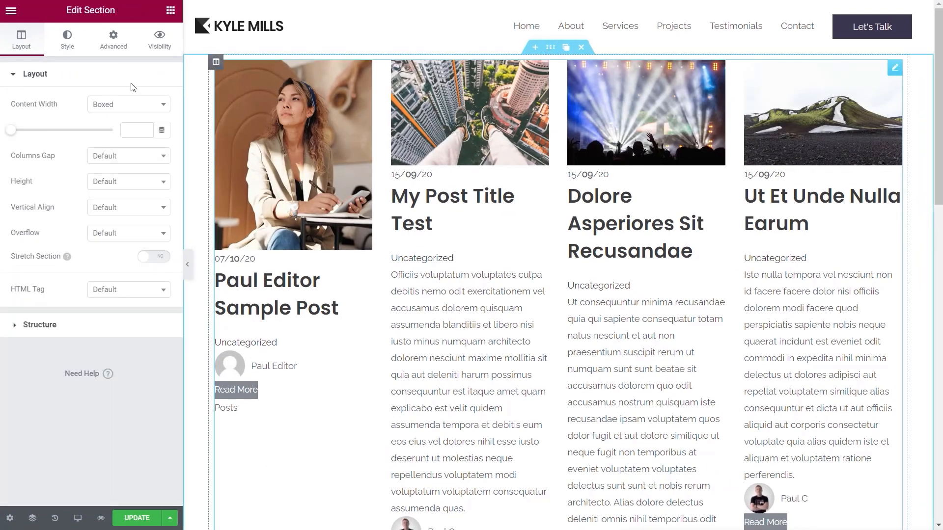
left_click(113, 39)
left_click(15, 128)
type("50")
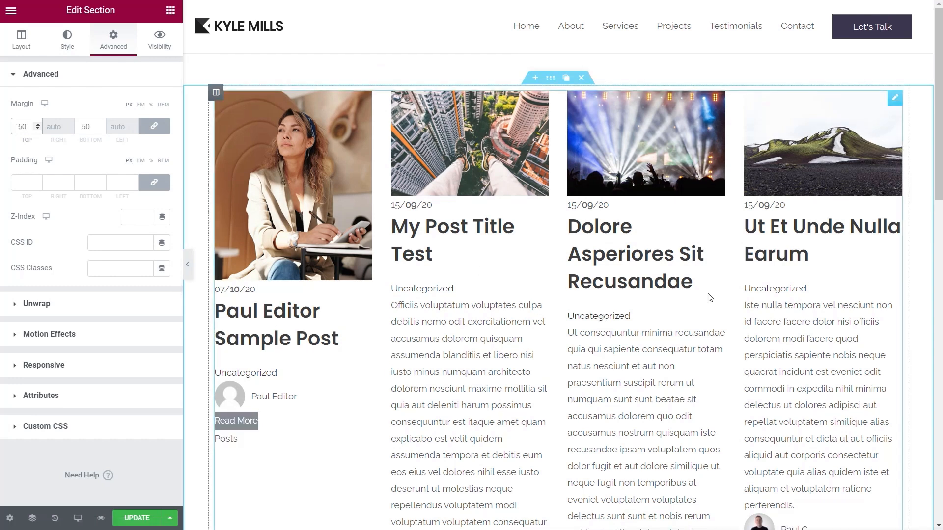
Step: Try the Timeline and Carousel skins on the Dynamic Posts v2 widget, and return it to the Grid skin
left_click(897, 101)
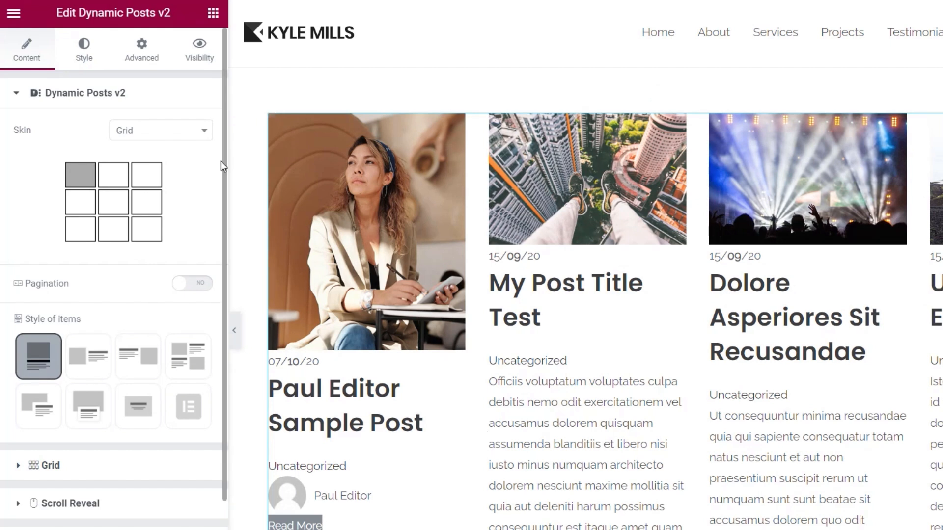
left_click(168, 135)
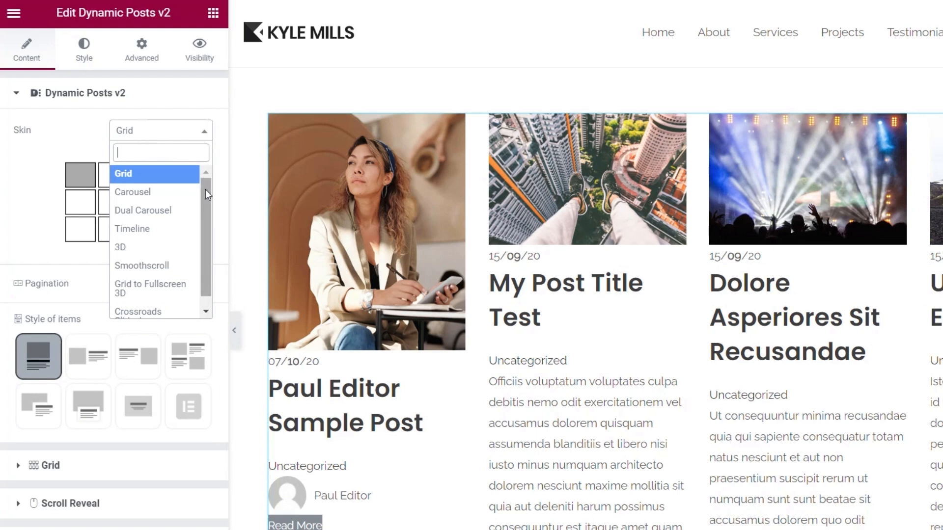
scroll(206, 194, "down", 1)
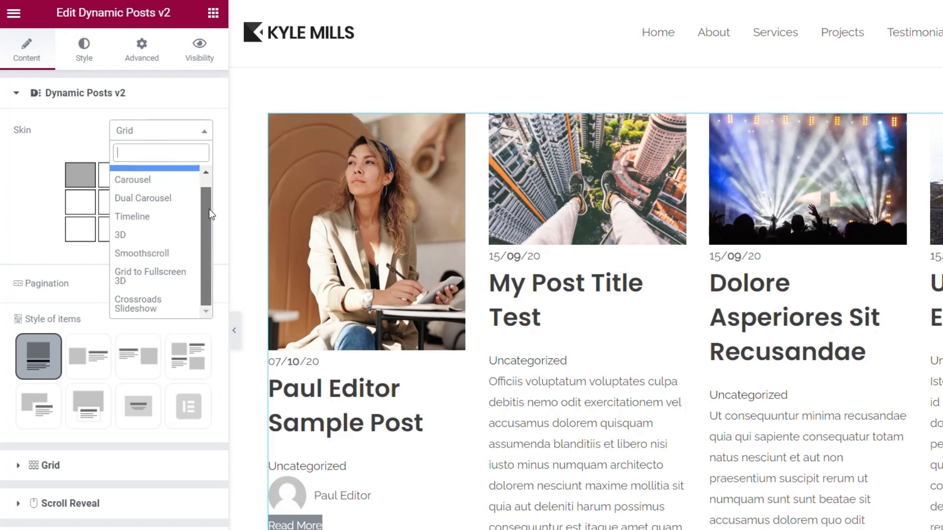
left_click(147, 216)
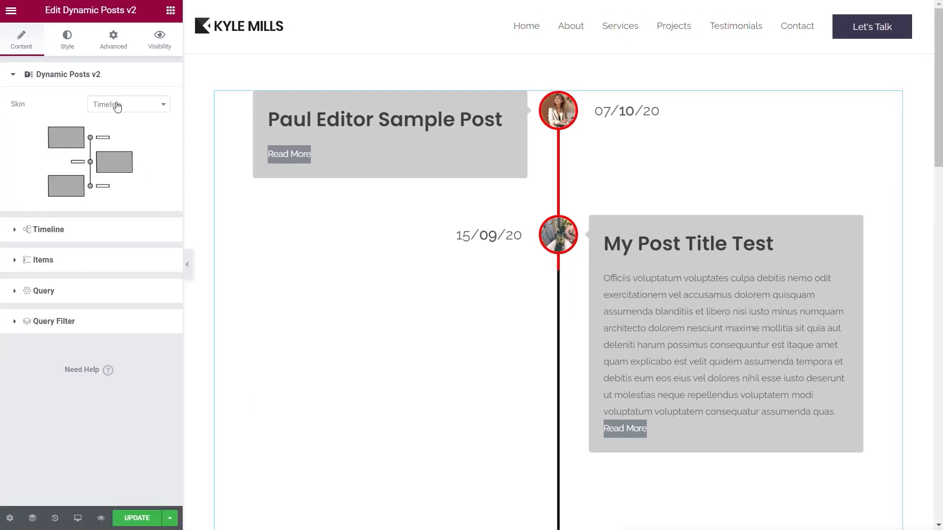
left_click(117, 106)
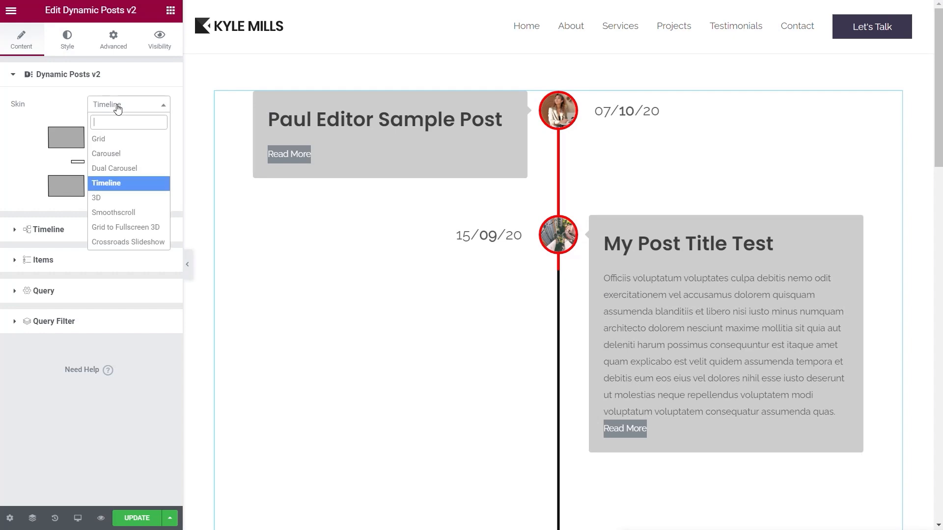
left_click(119, 154)
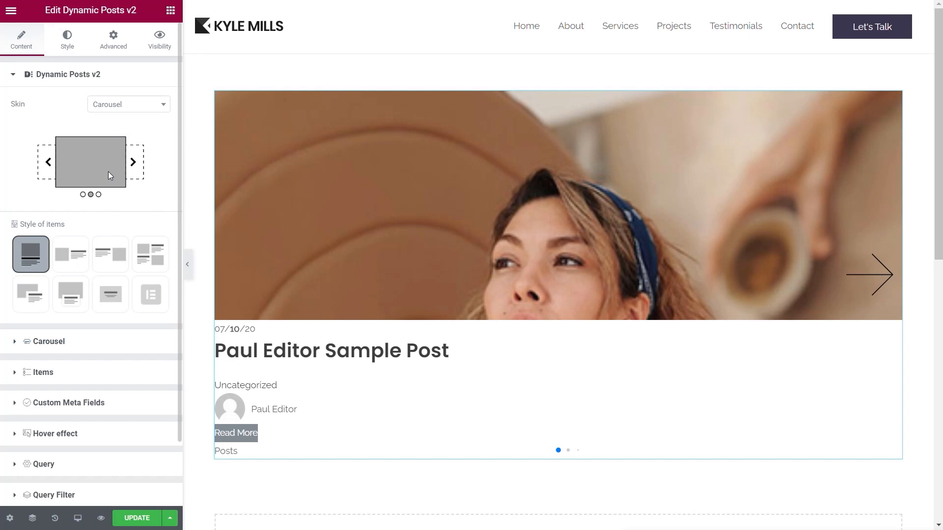
left_click(130, 106)
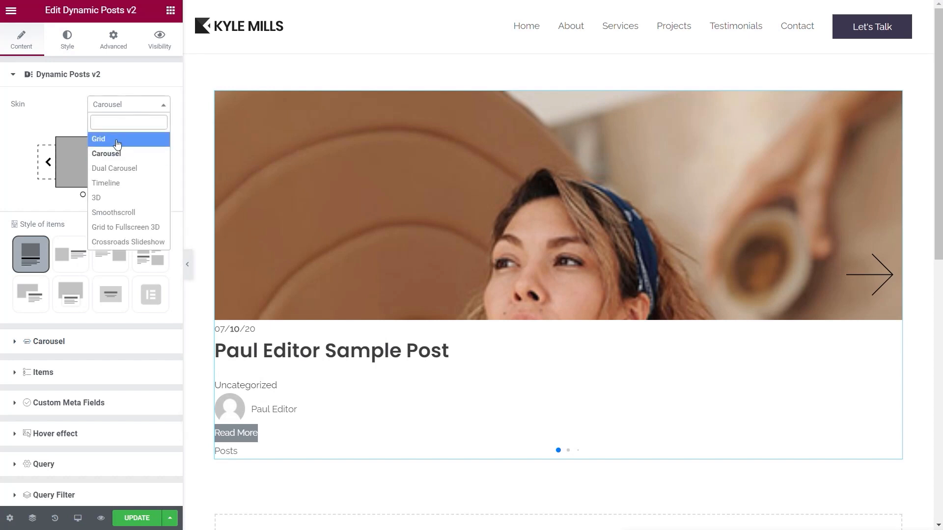
left_click(117, 140)
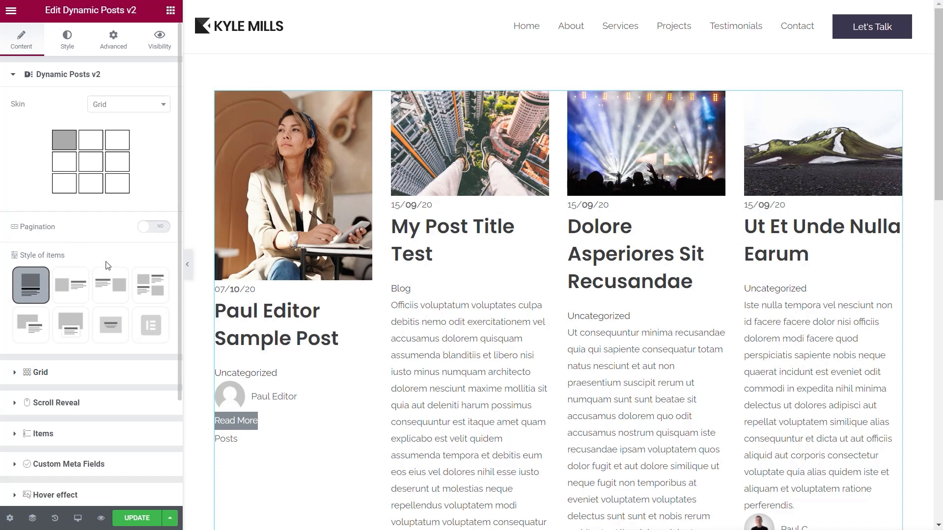
Step: Set the style of the post items to Left and look through its image and content options
left_click(68, 289)
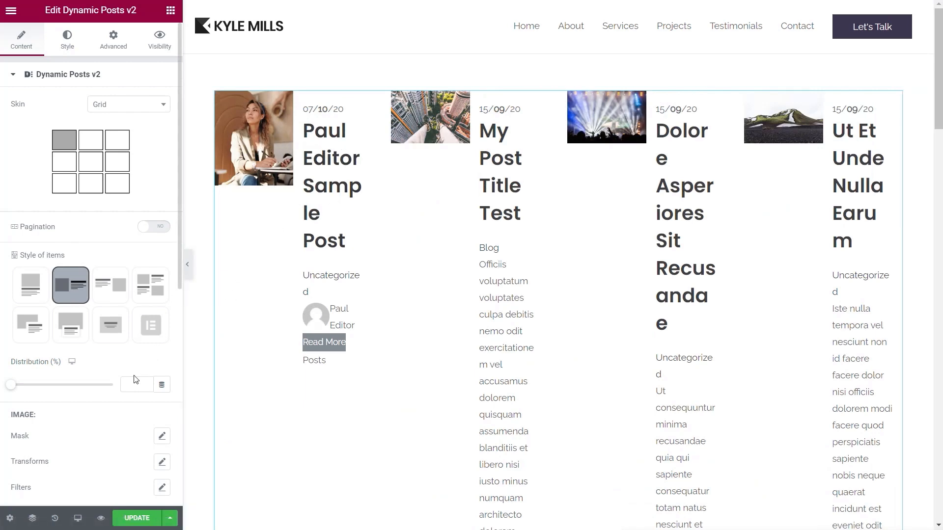
scroll(78, 406, "down", 3)
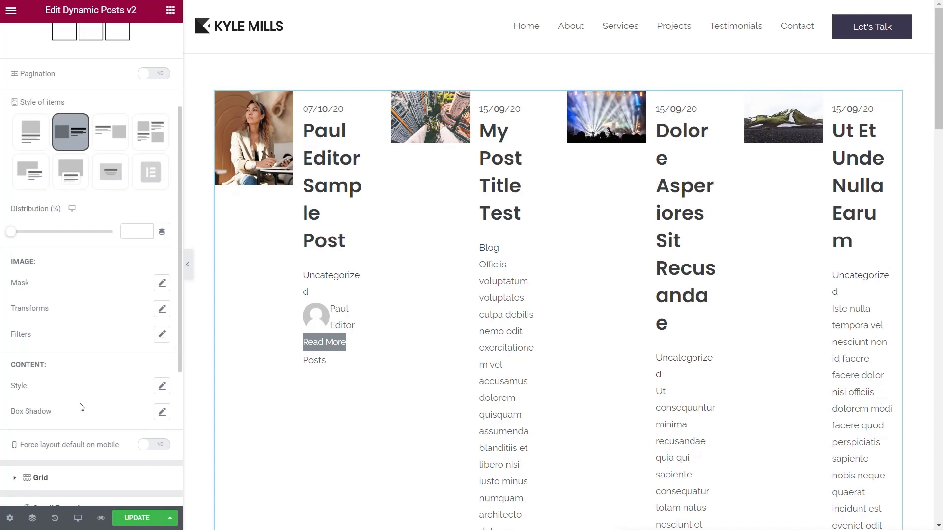
scroll(82, 407, "down", 2)
Step: Try two columns in the post grid, switch it to one column, and review the resulting post layout
left_click(45, 405)
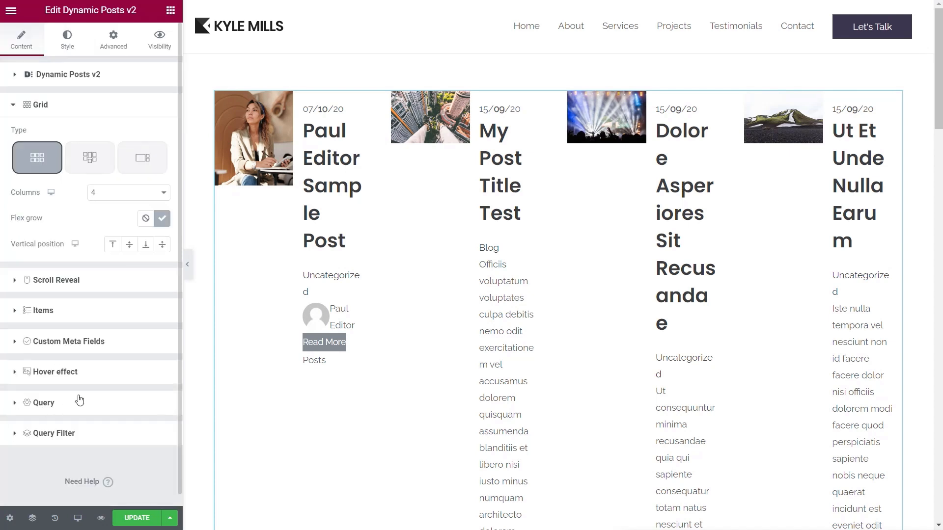
left_click(131, 195)
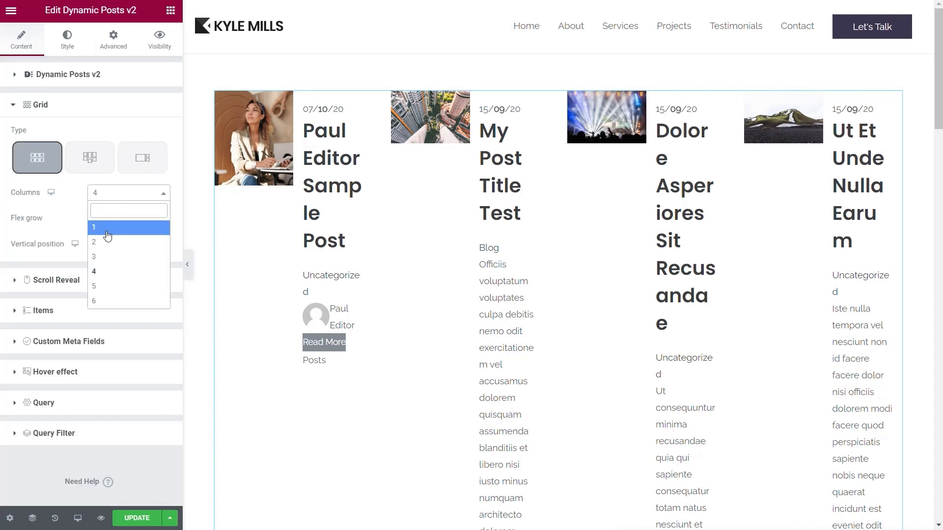
left_click(106, 241)
left_click(126, 195)
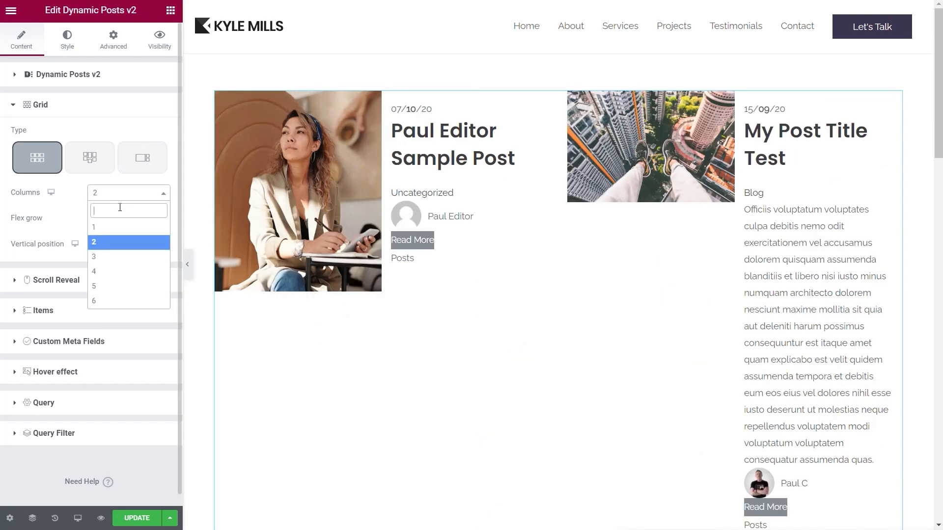
left_click(111, 228)
scroll(471, 302, "down", 7)
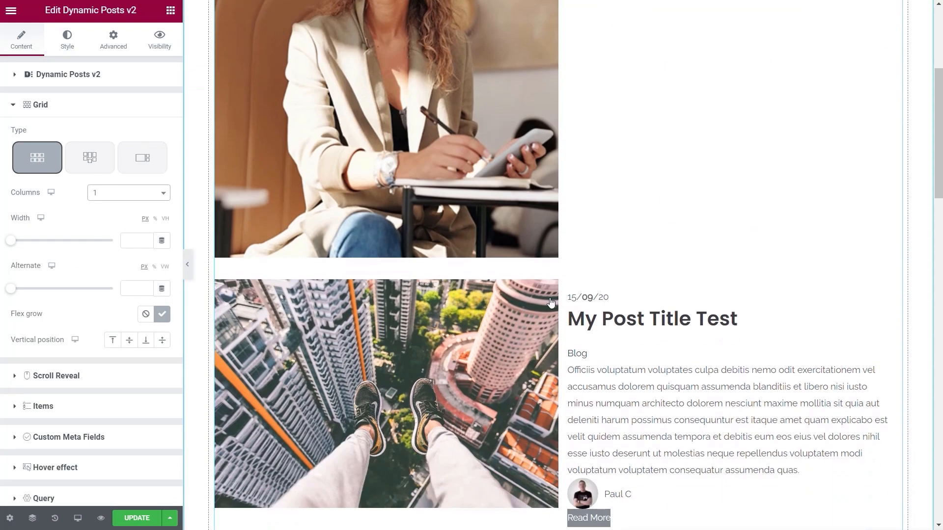
scroll(470, 302, "up", 8)
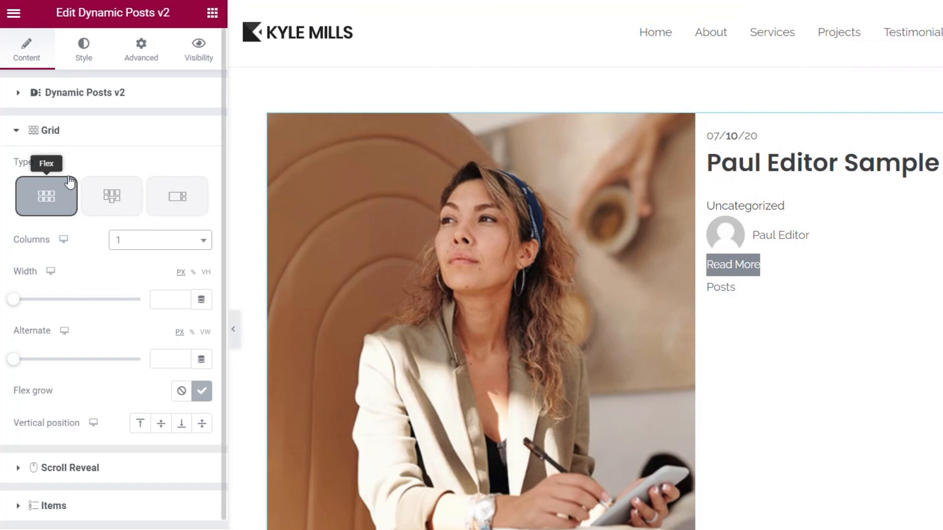
Step: Change the grid type to the layout with a separate first item and check the available First item Column widths
left_click(177, 200)
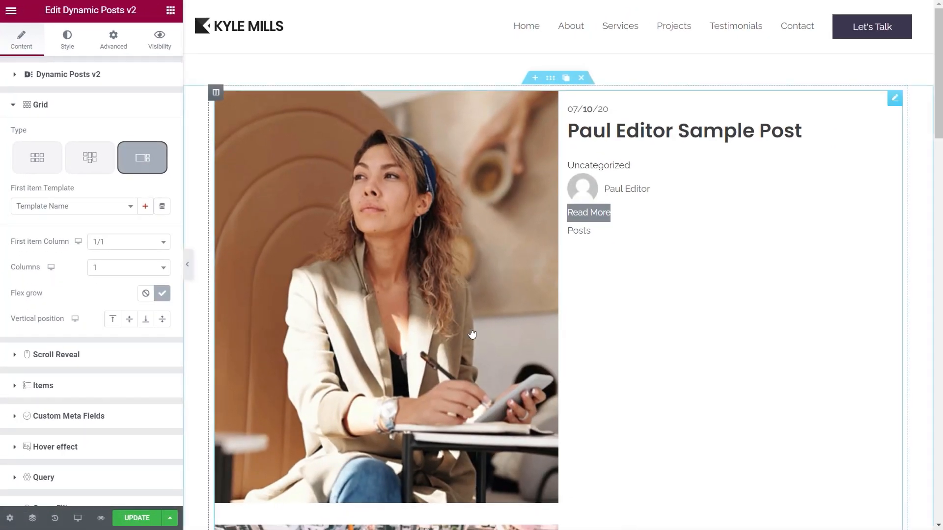
scroll(587, 411, "down", 5)
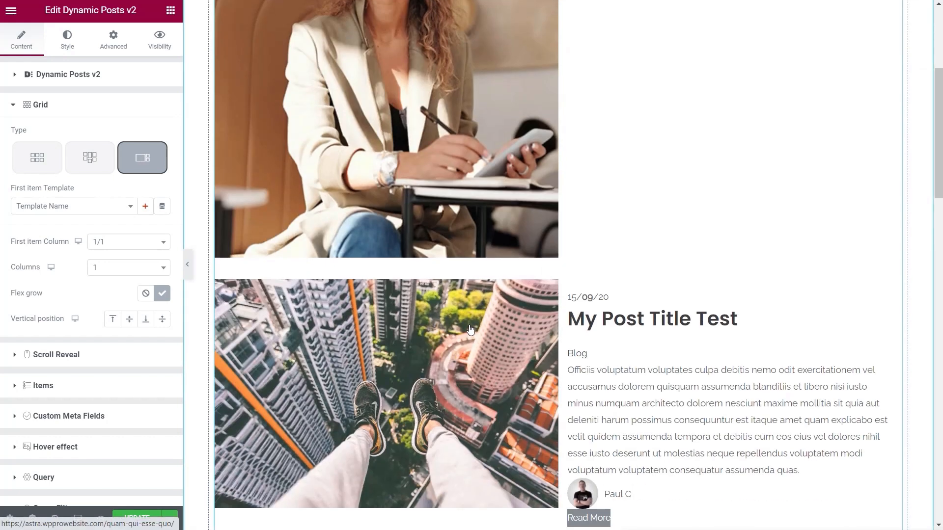
scroll(469, 329, "down", 6)
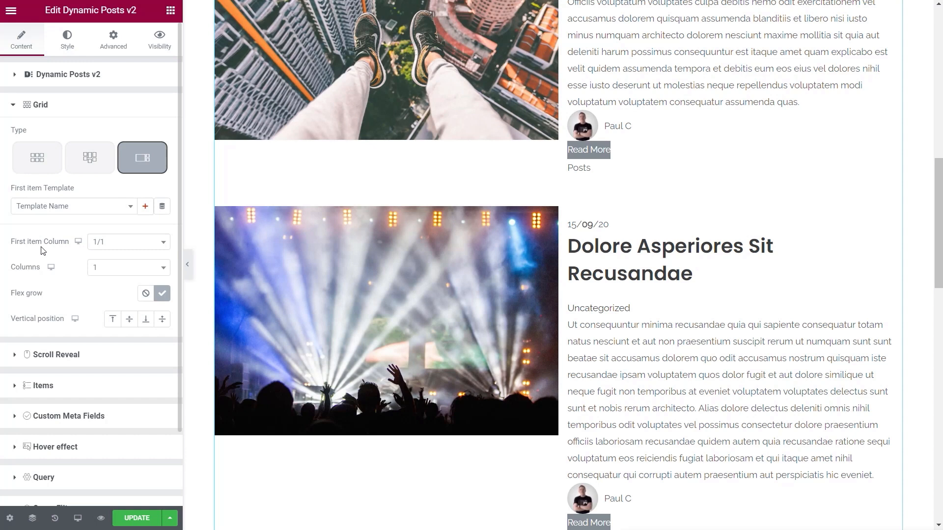
scroll(521, 337, "up", 10)
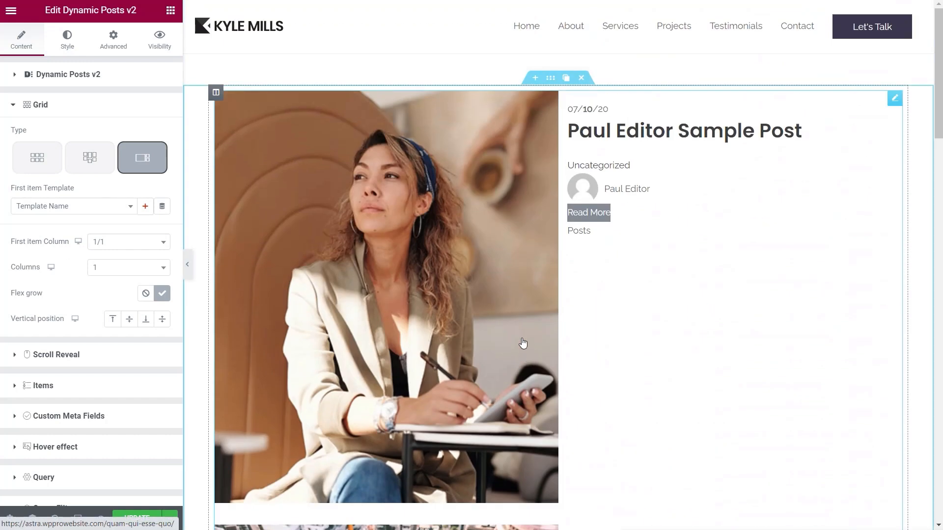
left_click(107, 245)
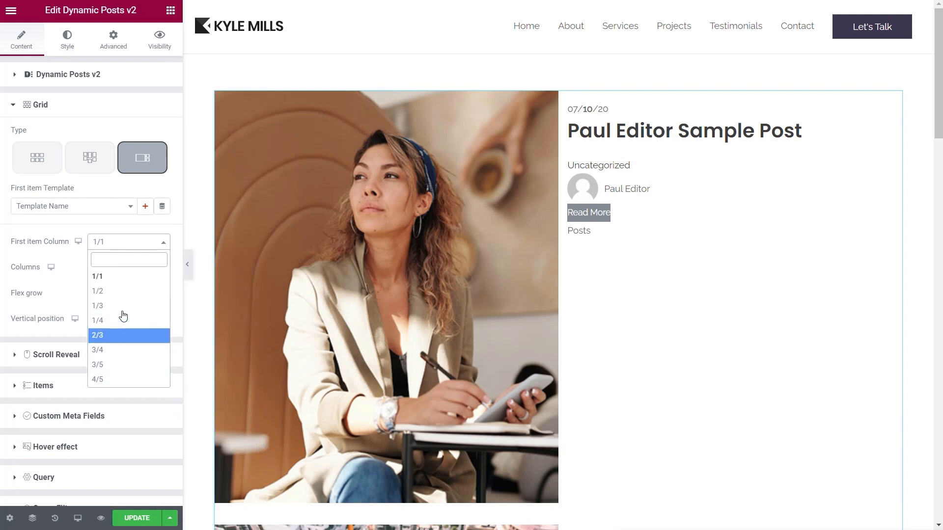
left_click(61, 240)
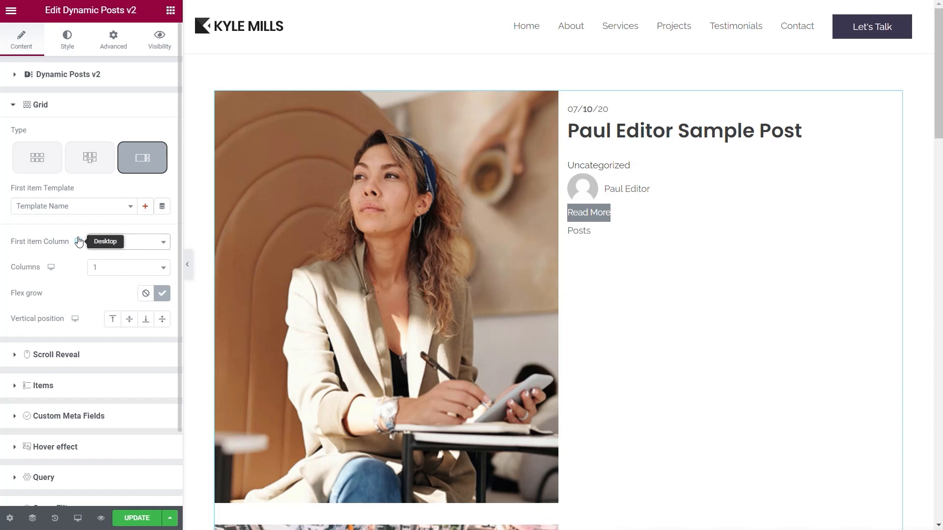
Step: Try the offset overlapping, Float and Overlay styles on the post items
left_click(68, 79)
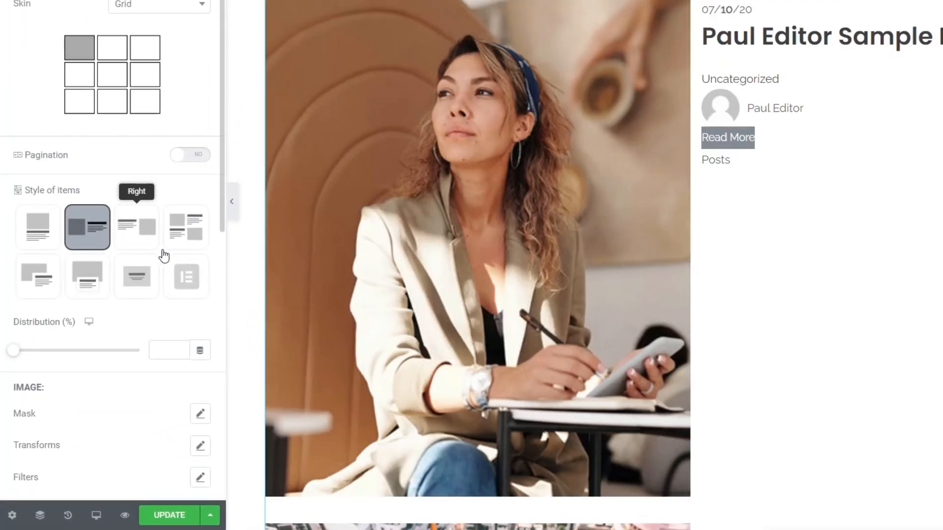
left_click(42, 283)
scroll(475, 284, "down", 10)
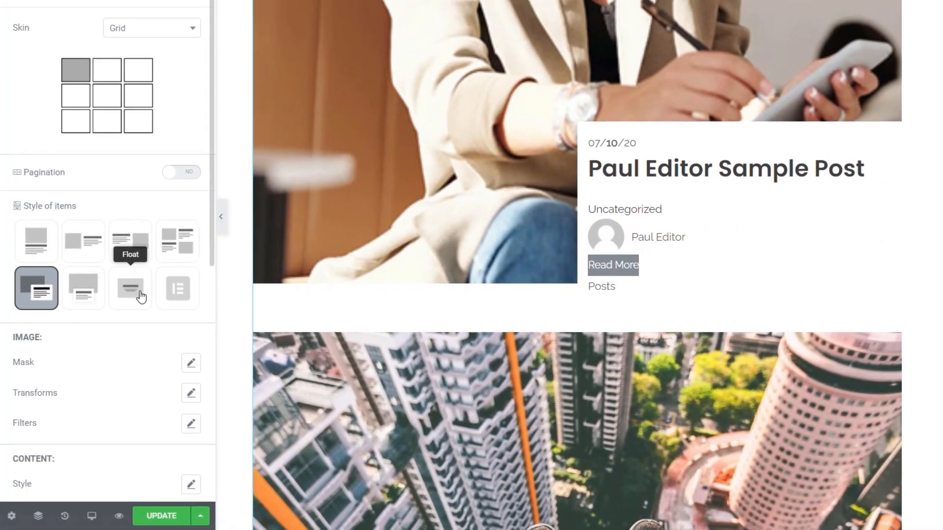
left_click(140, 294)
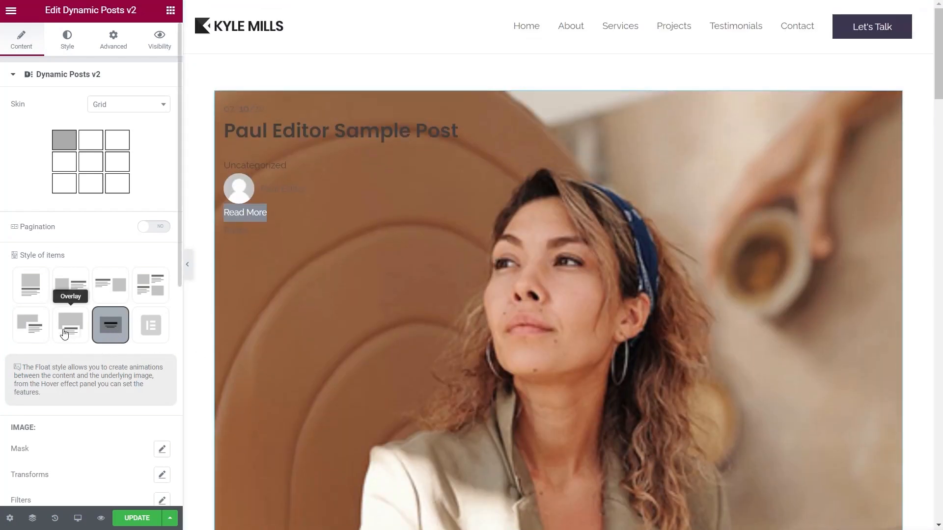
left_click(66, 332)
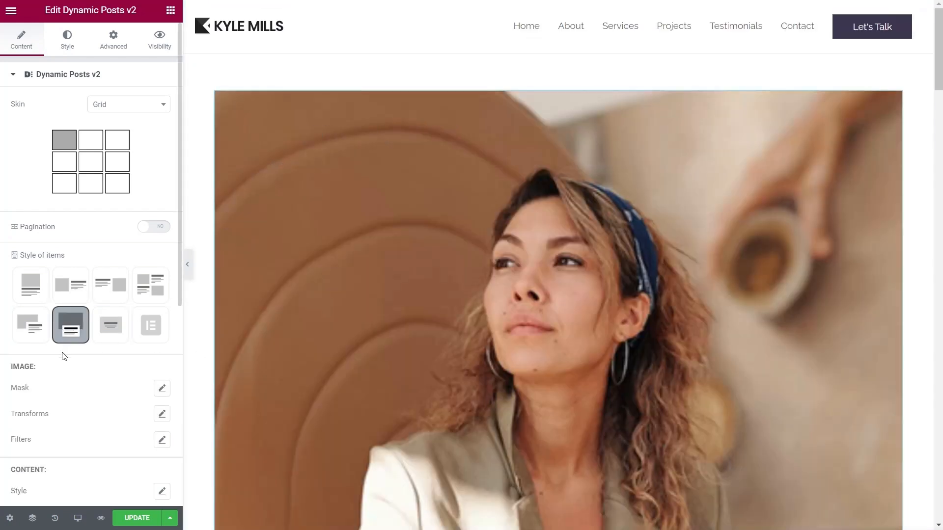
Step: Set the post items to the style with the image above the text and the grid to 4 columns
left_click(21, 280)
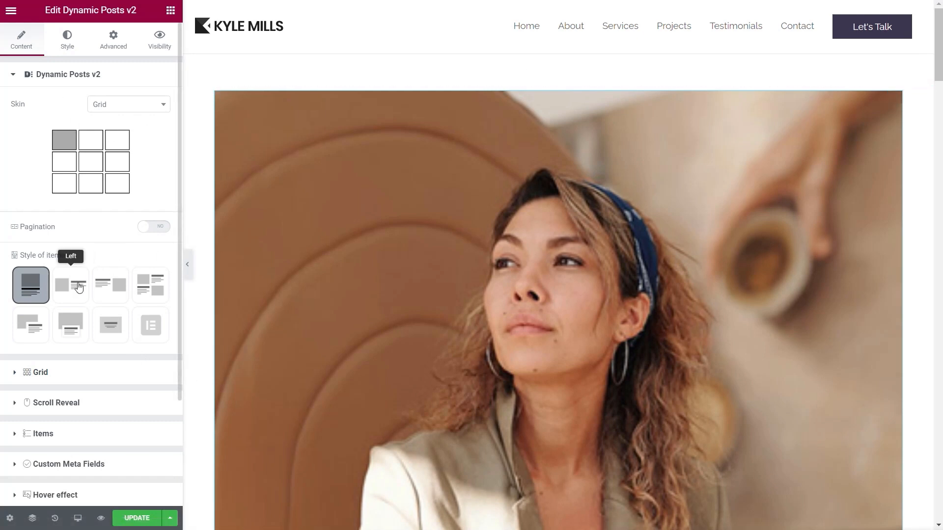
scroll(78, 364, "down", 2)
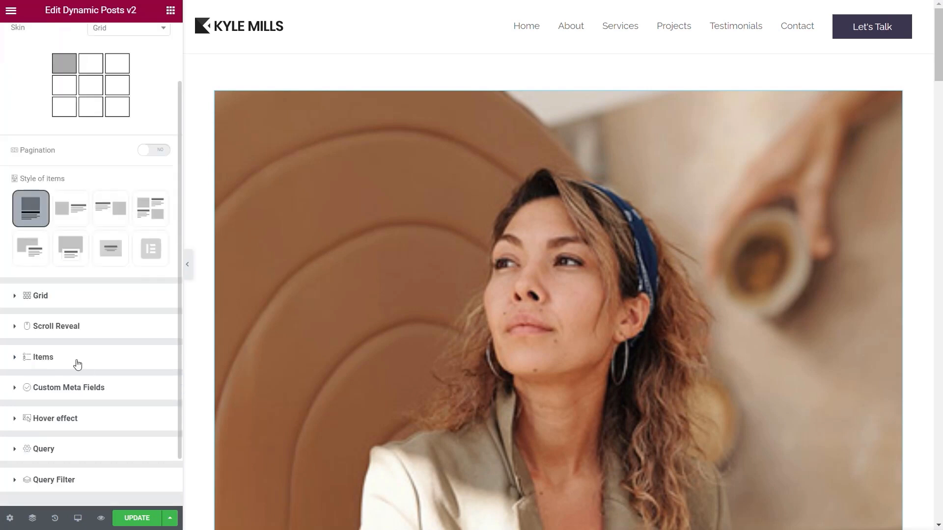
left_click(38, 297)
left_click(113, 269)
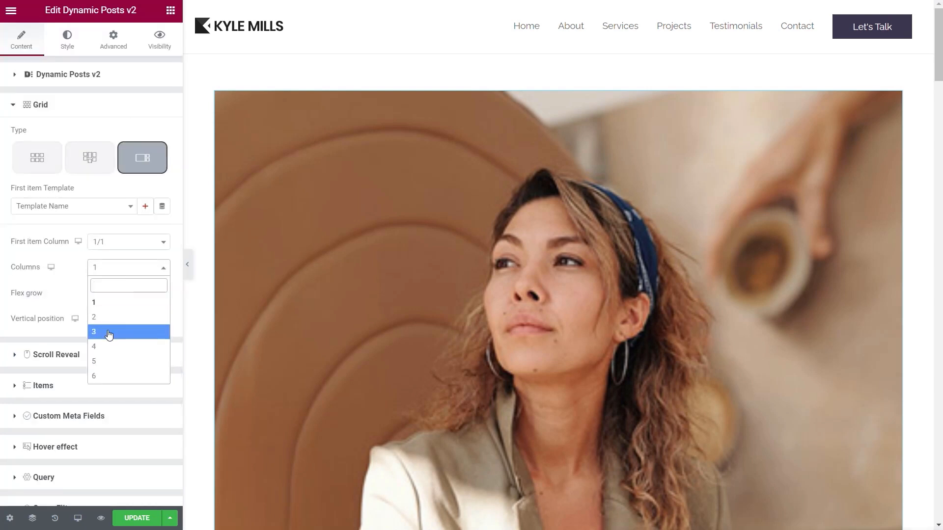
left_click(108, 346)
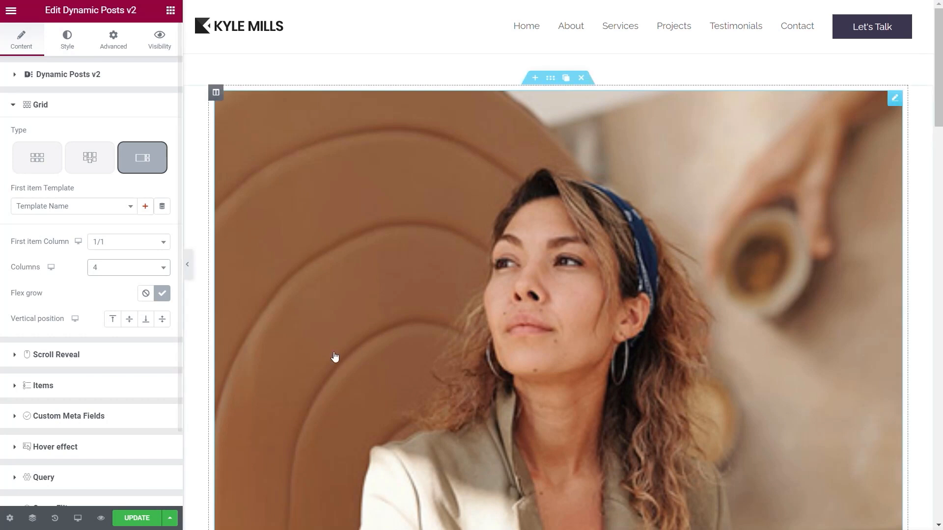
Step: Examine how the full-width first post and the remaining posts below it are laid out on the page
scroll(324, 362, "down", 15)
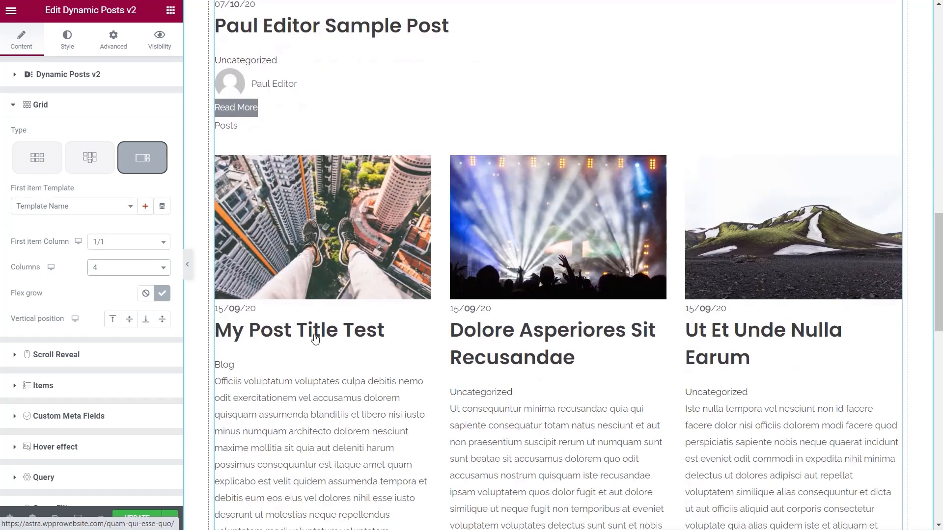
scroll(309, 331, "up", 10)
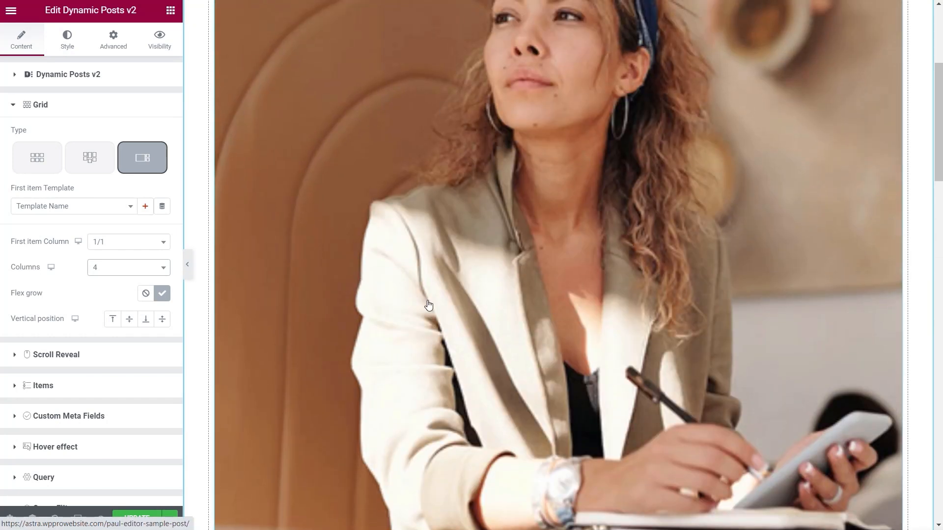
scroll(427, 309, "up", 5)
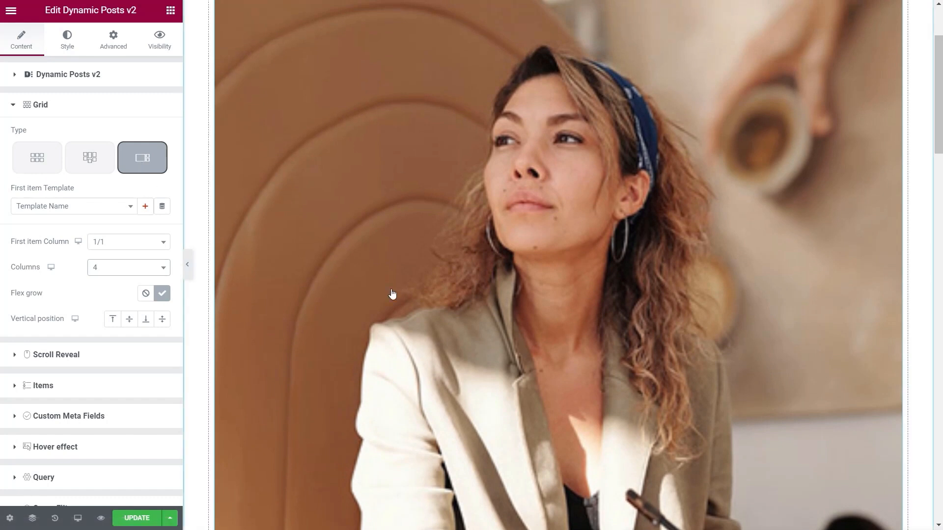
scroll(463, 307, "down", 3)
scroll(463, 306, "down", 2)
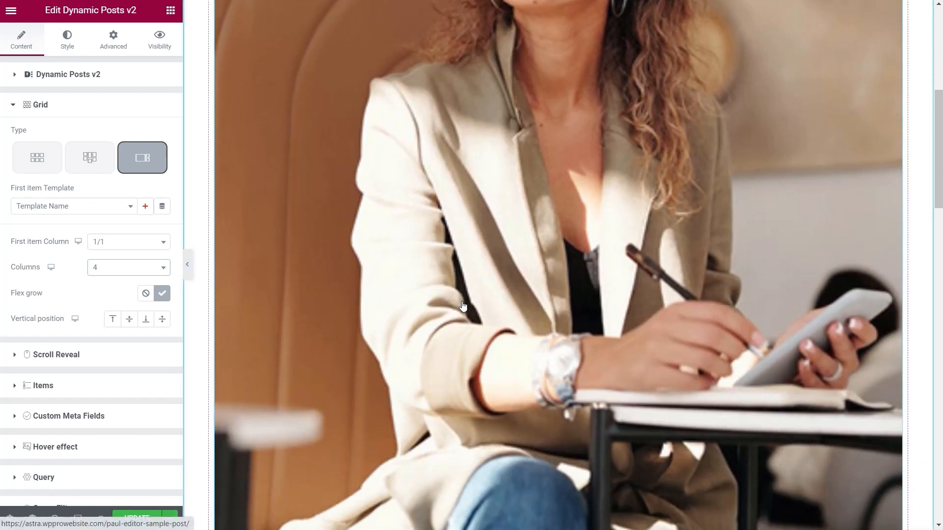
scroll(463, 308, "down", 5)
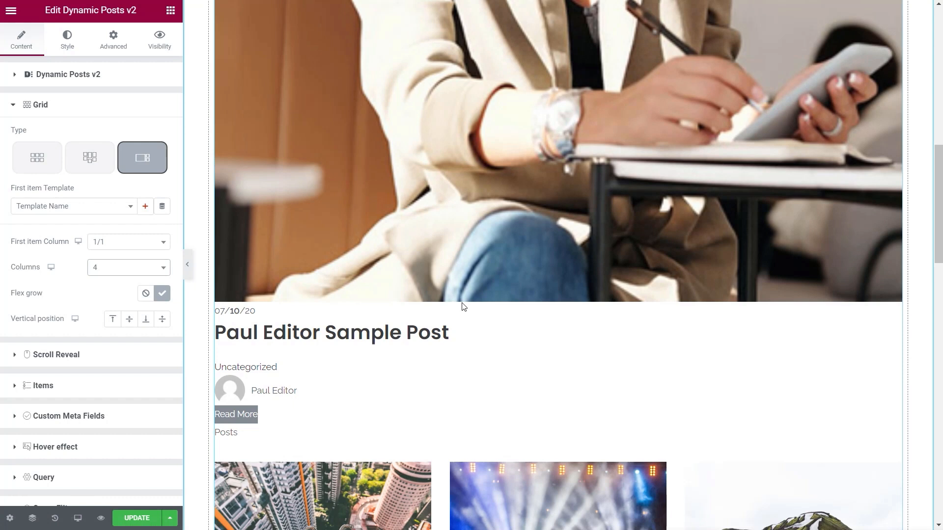
scroll(462, 312, "down", 4)
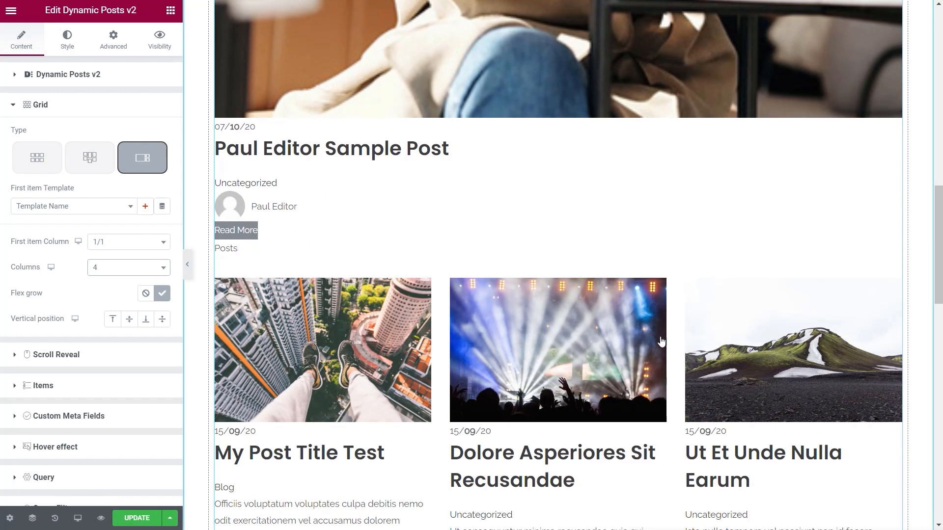
scroll(451, 355, "up", 10)
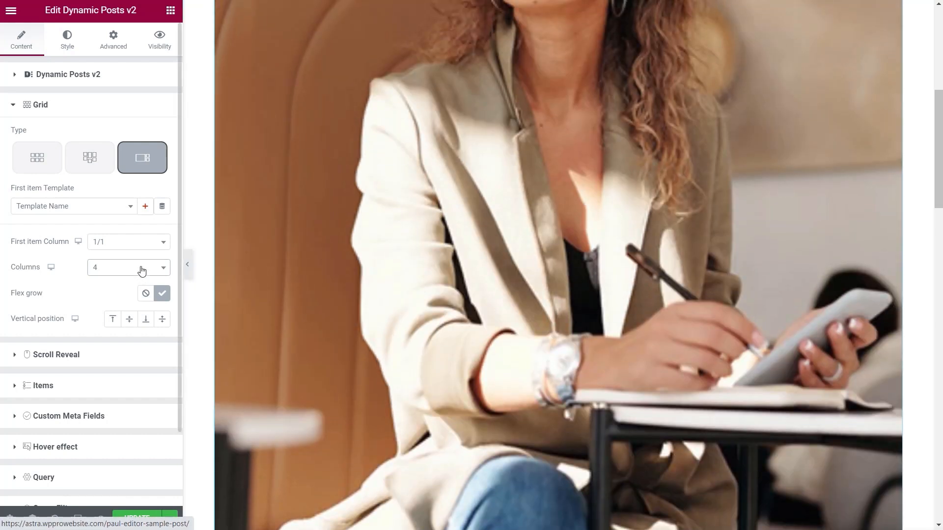
Step: Set the First item Column to 1/2 and compare the plain grid type with the separate first item type
left_click(141, 242)
left_click(120, 291)
scroll(433, 316, "up", 6)
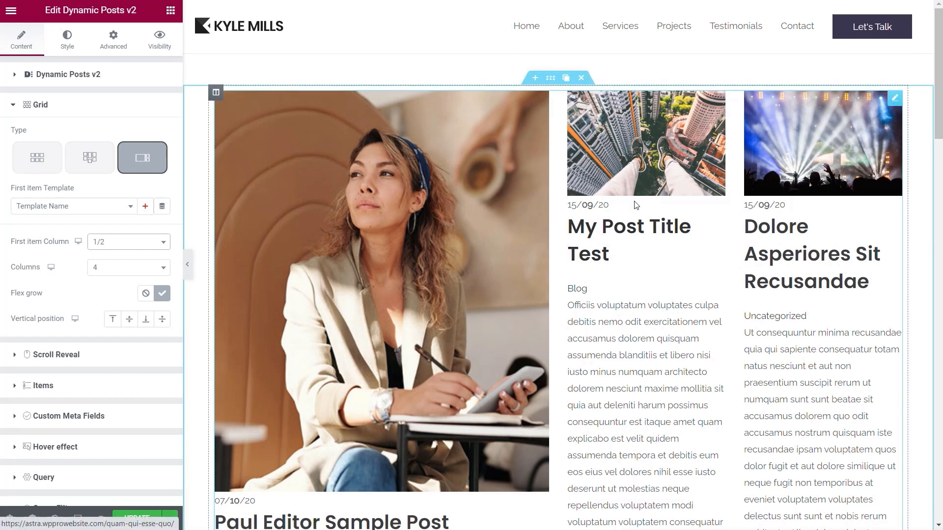
left_click(38, 164)
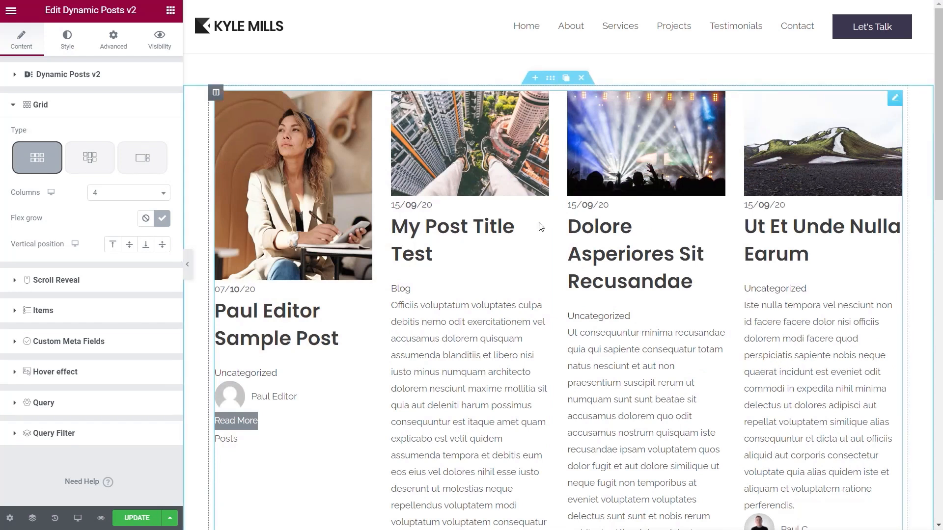
left_click(130, 160)
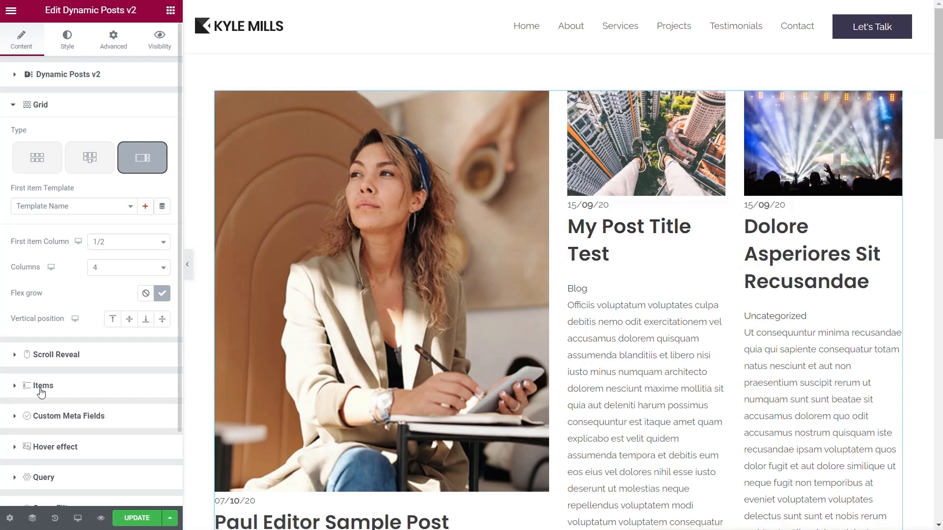
Step: Reorder the post items so that Date comes before Image
left_click(16, 387)
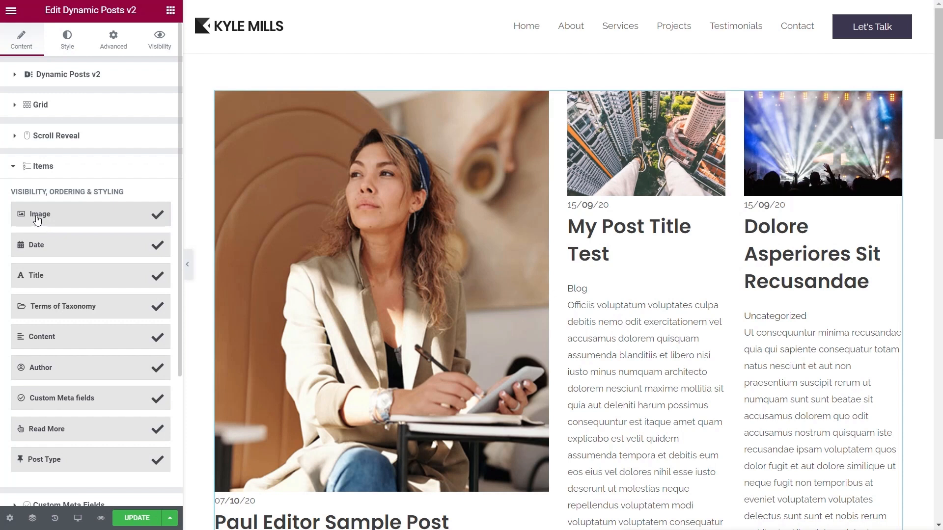
left_click_drag(52, 250, 60, 215)
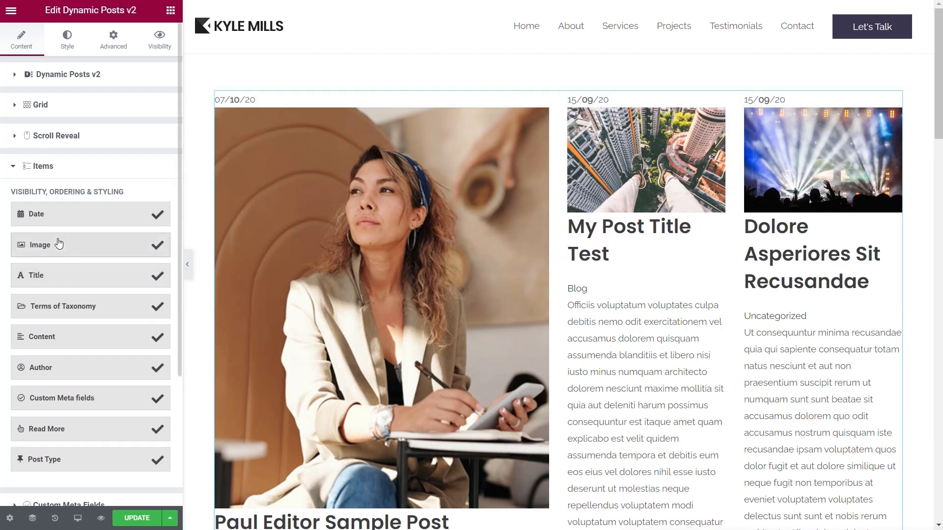
Step: Try hiding the Date item on the posts, and set it to show again
left_click(42, 215)
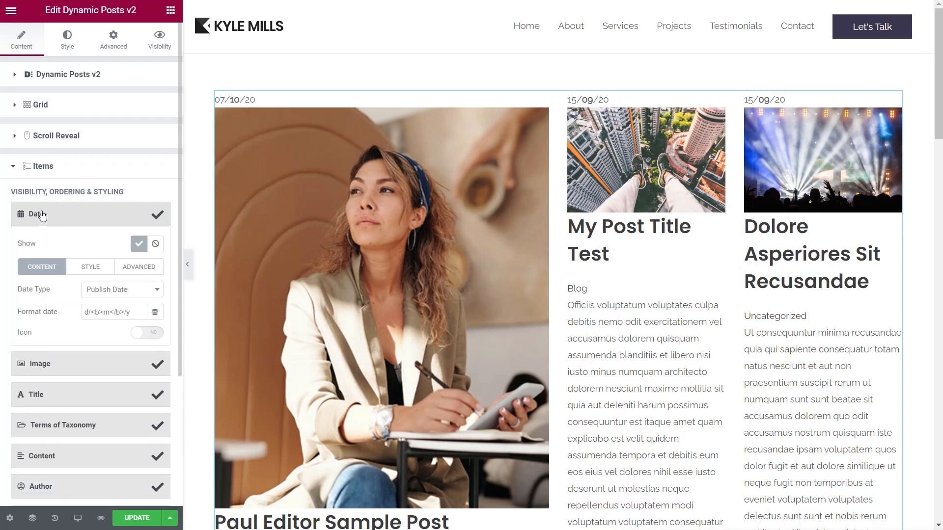
left_click(156, 244)
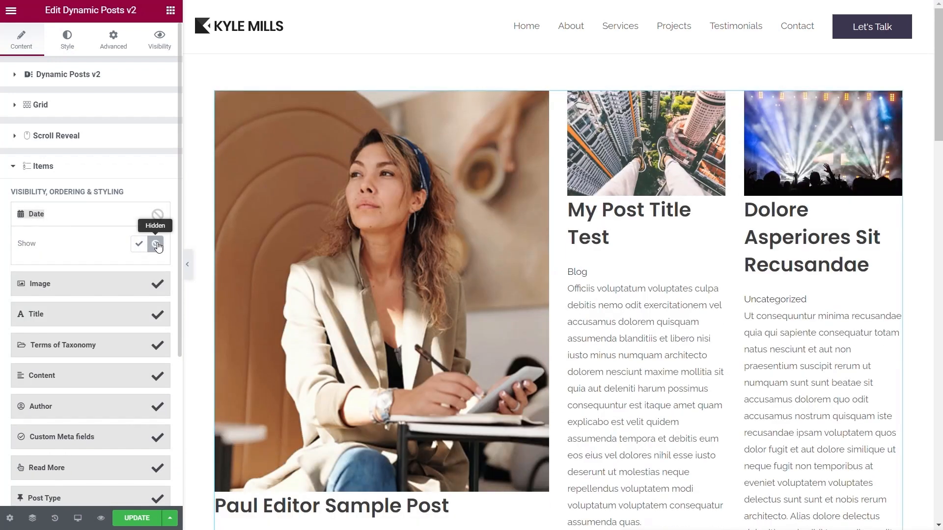
left_click(139, 244)
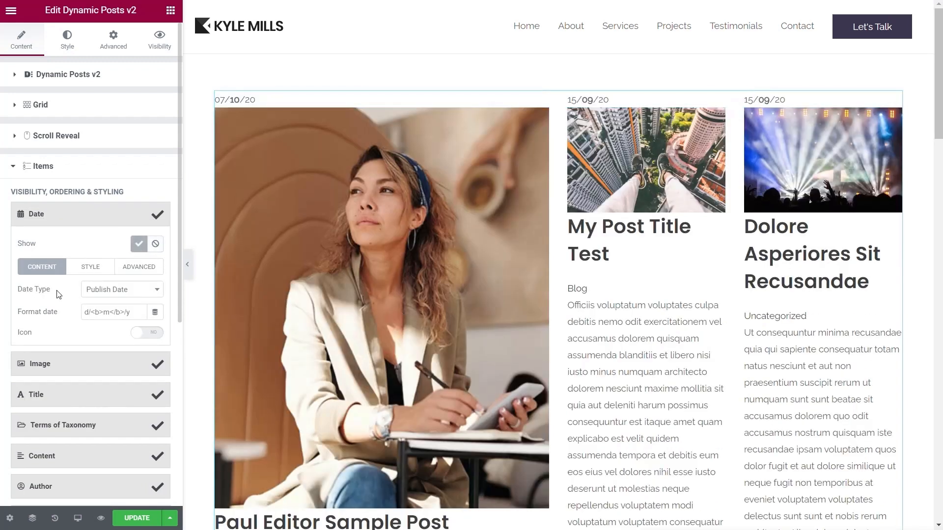
Step: Review the Date item's Date Type choices and its style and advanced settings
left_click(118, 299)
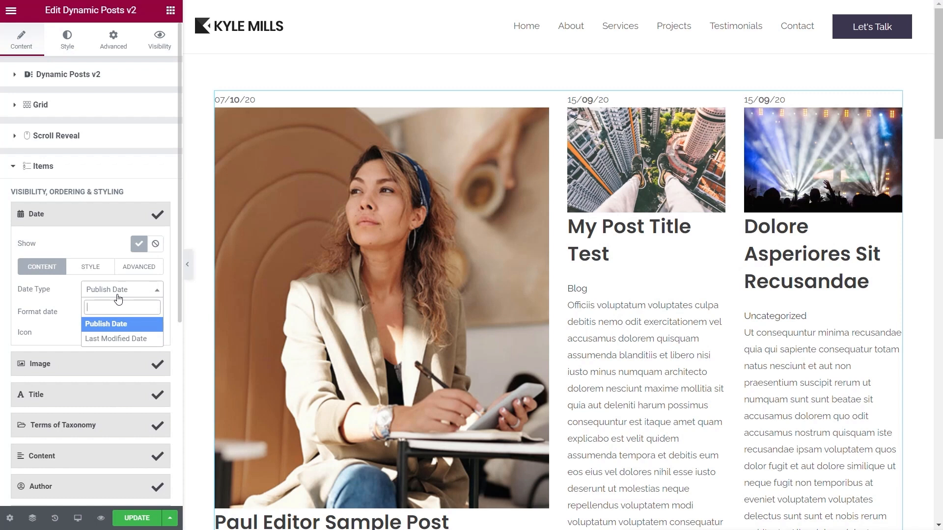
left_click(119, 298)
left_click(89, 268)
left_click(137, 270)
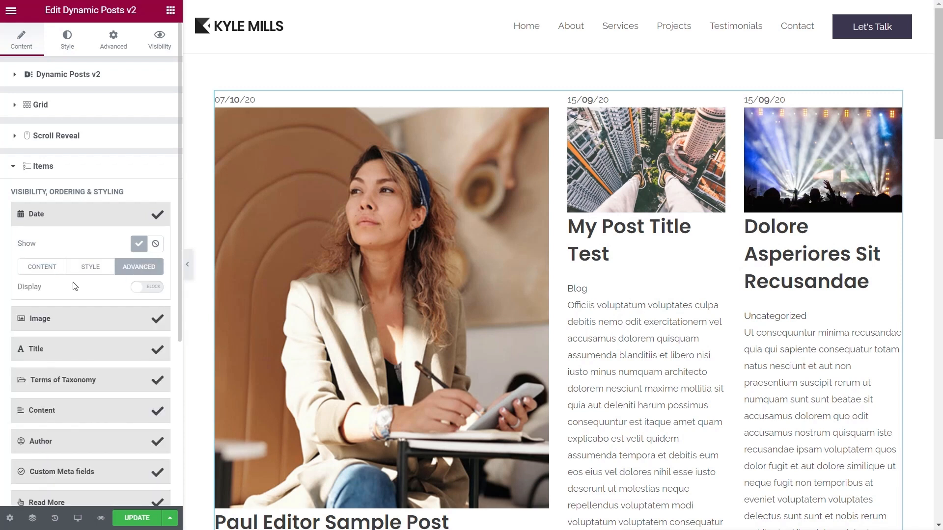
left_click(86, 217)
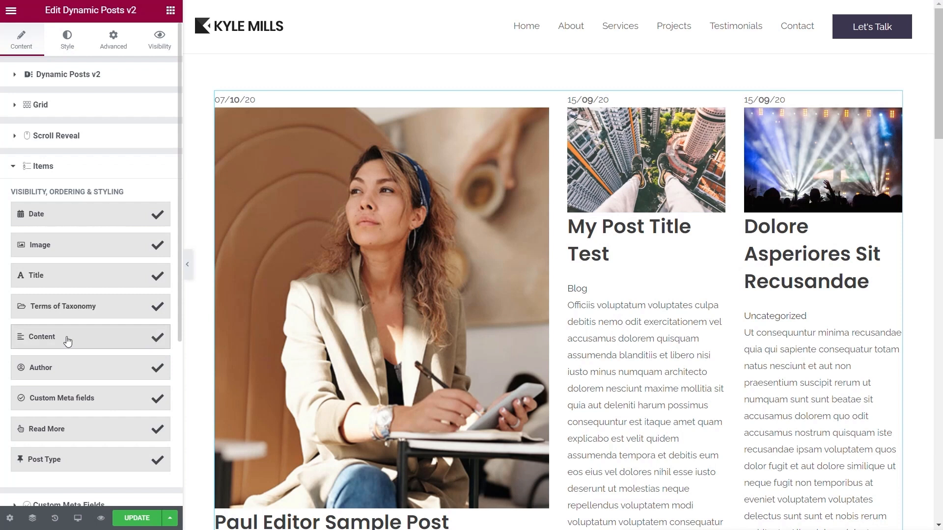
Step: Try hiding the Content item on the posts, and set it to show again
left_click(21, 340)
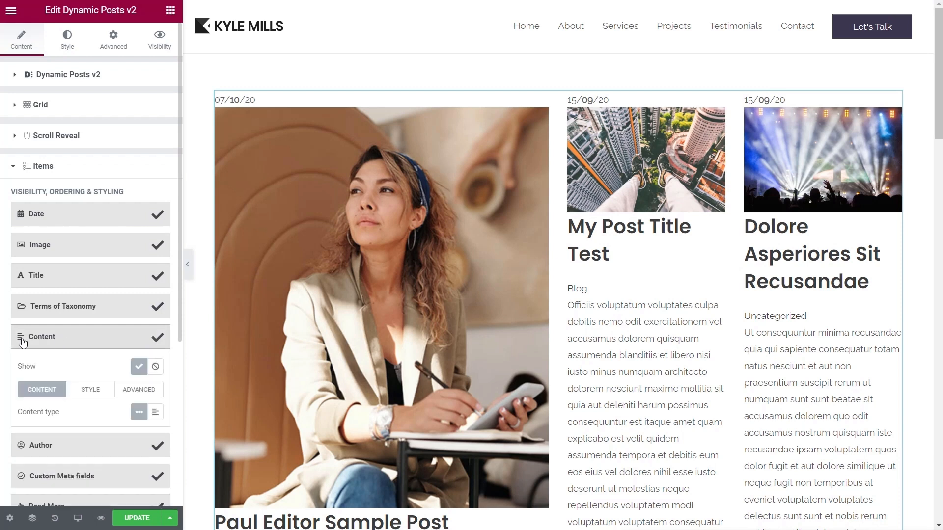
left_click(154, 367)
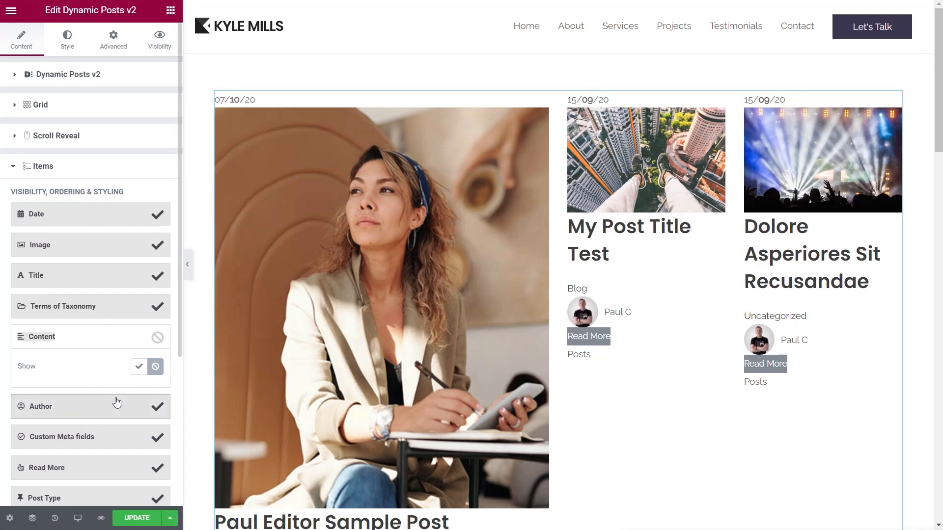
left_click(139, 366)
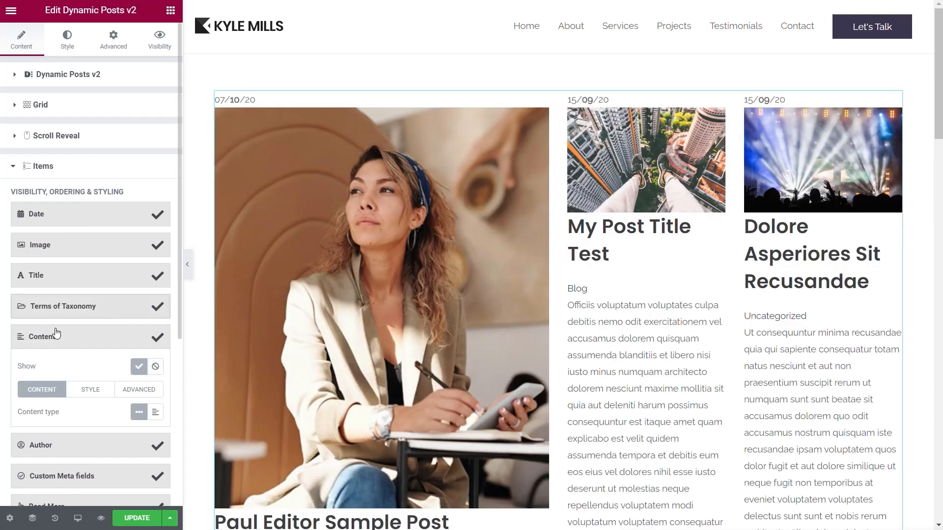
left_click(64, 336)
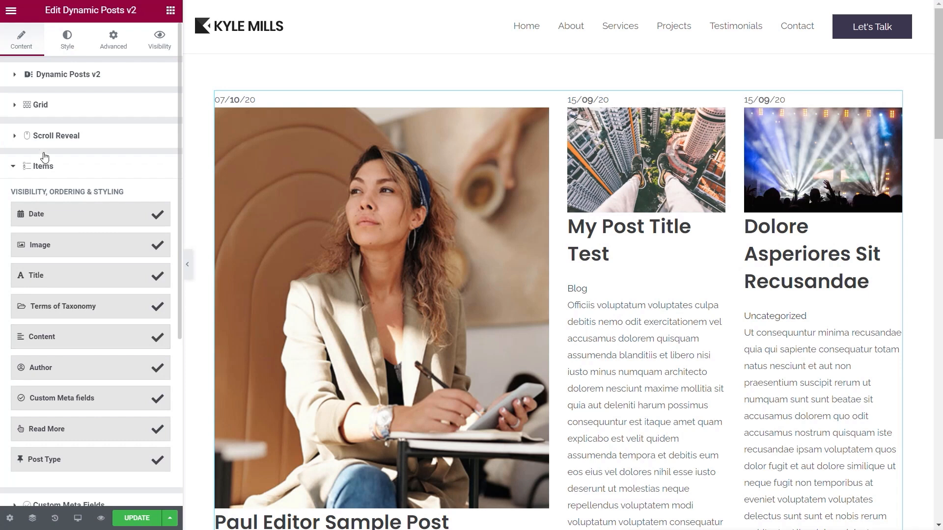
Step: Try the Pulse hover animation on the post blocks, clear it, and view the image hover effect options
scroll(139, 418, "down", 4)
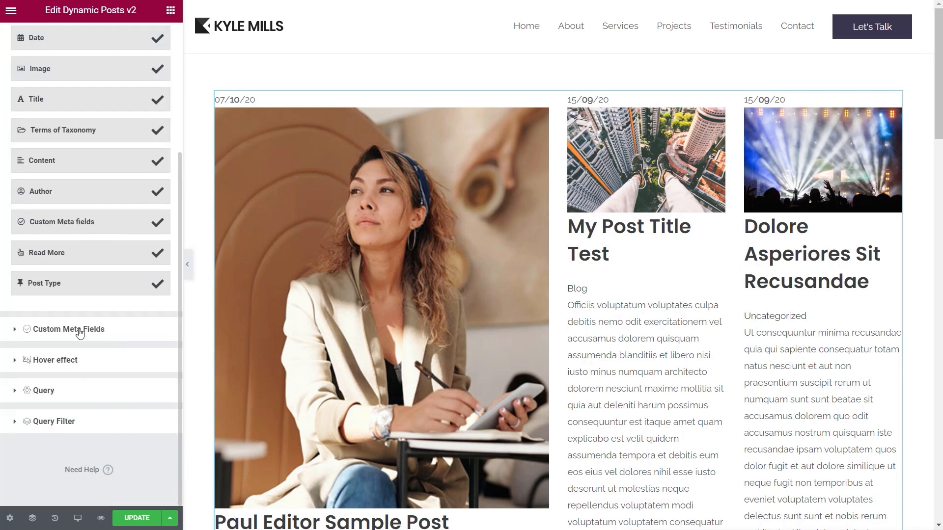
left_click(50, 362)
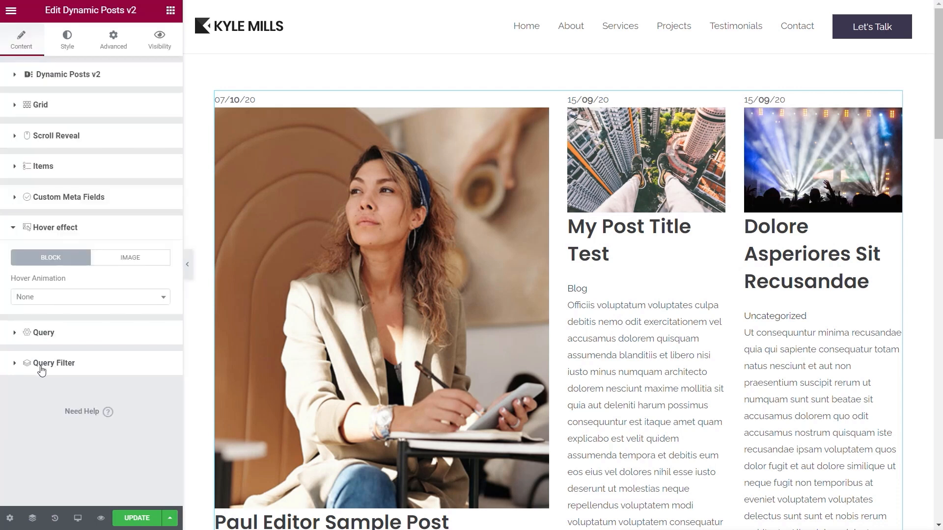
left_click(57, 297)
left_click(57, 367)
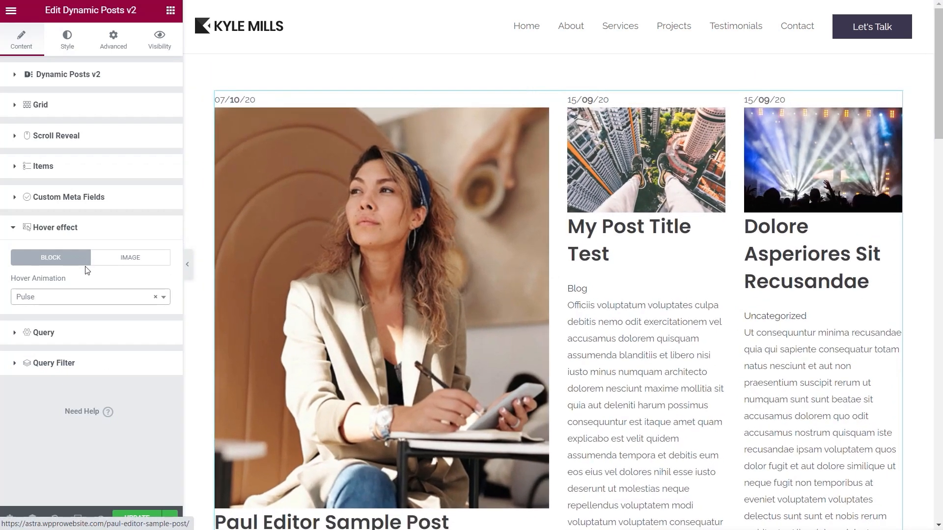
left_click(155, 298)
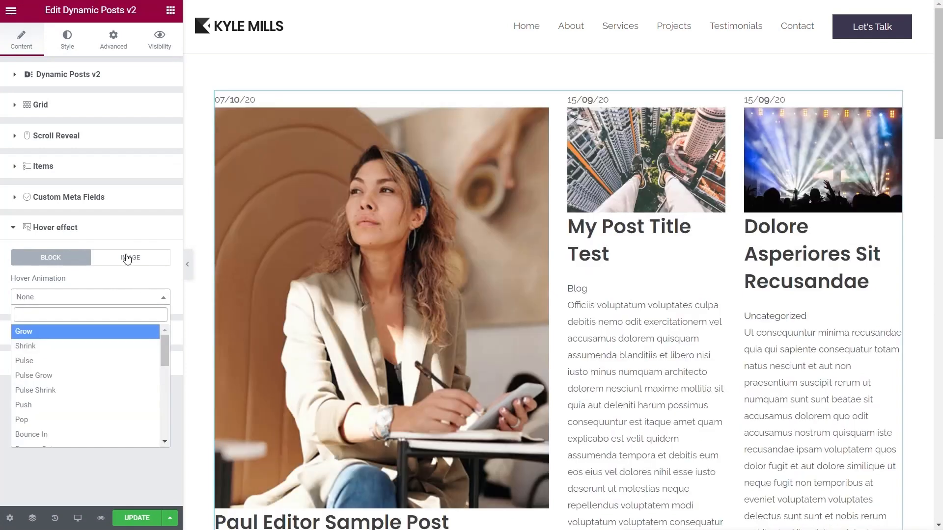
left_click(127, 258)
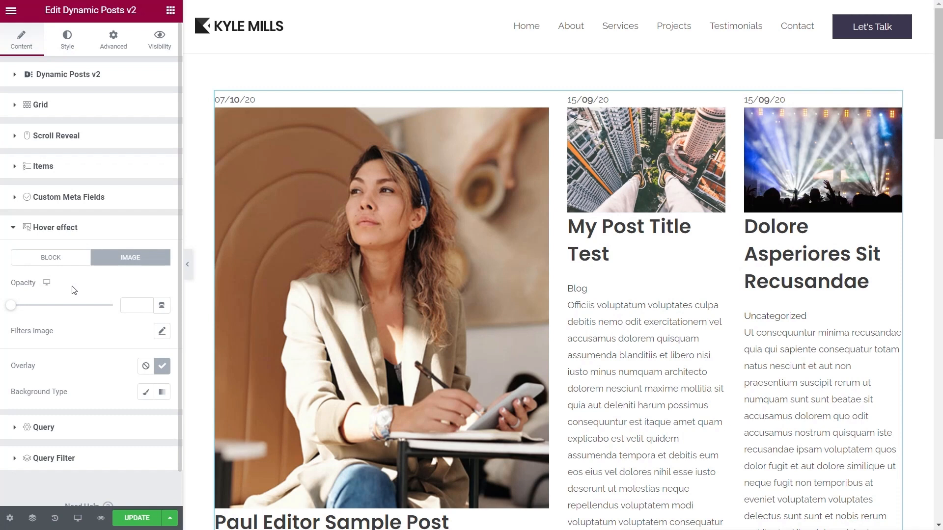
left_click(44, 230)
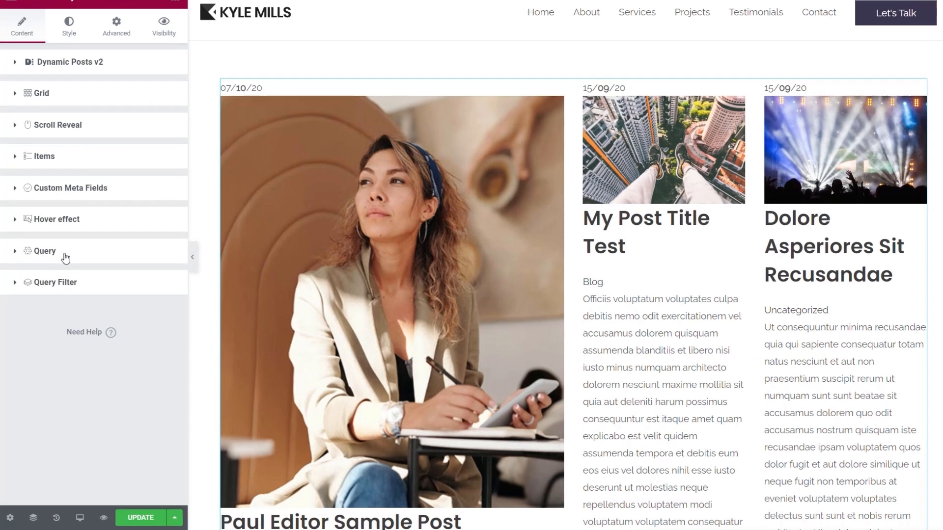
Step: Examine the From Post Type query settings, including the Post Type and Post Status choices, ordering and exclusions
left_click(43, 259)
scroll(105, 373, "down", 2)
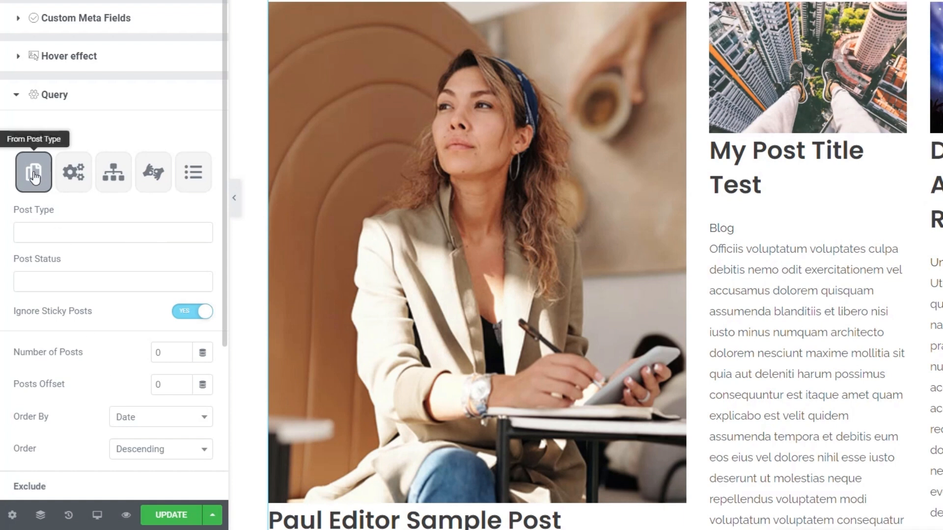
left_click(60, 235)
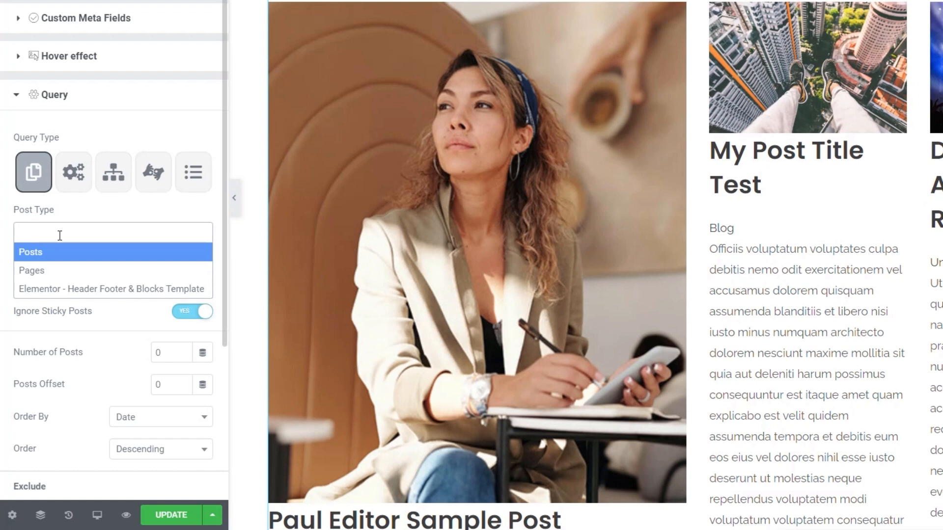
left_click(173, 214)
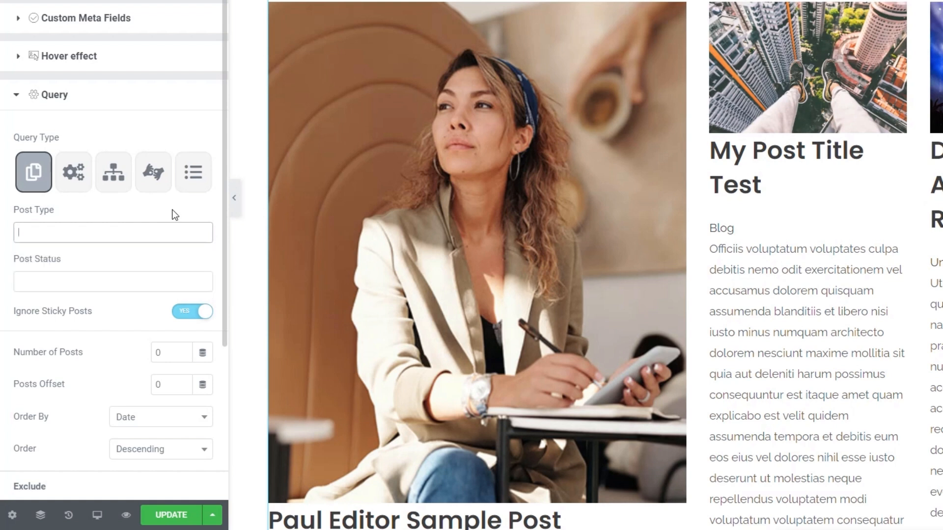
left_click(126, 288)
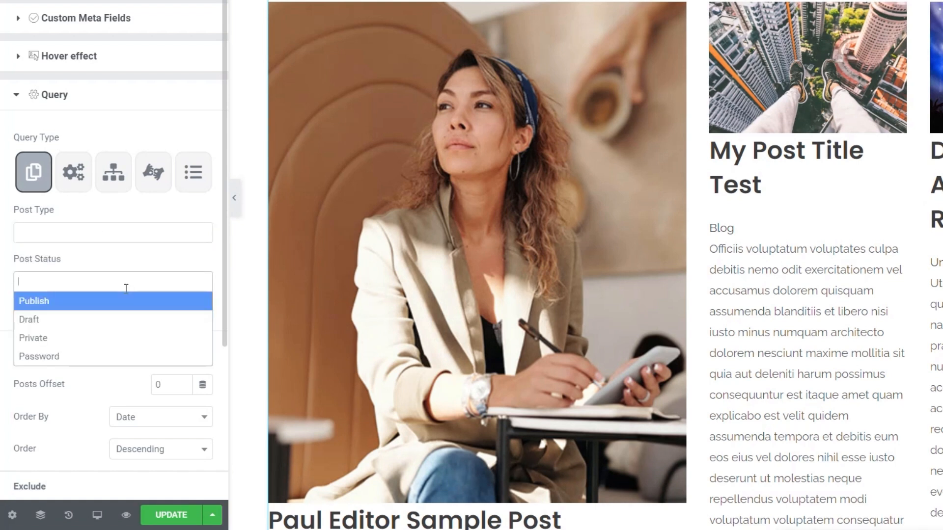
left_click(129, 262)
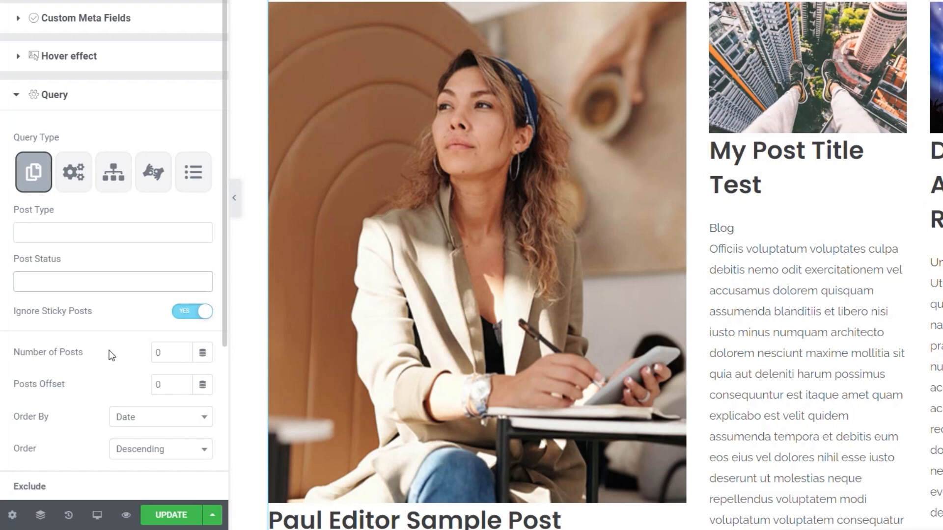
scroll(82, 440, "down", 4)
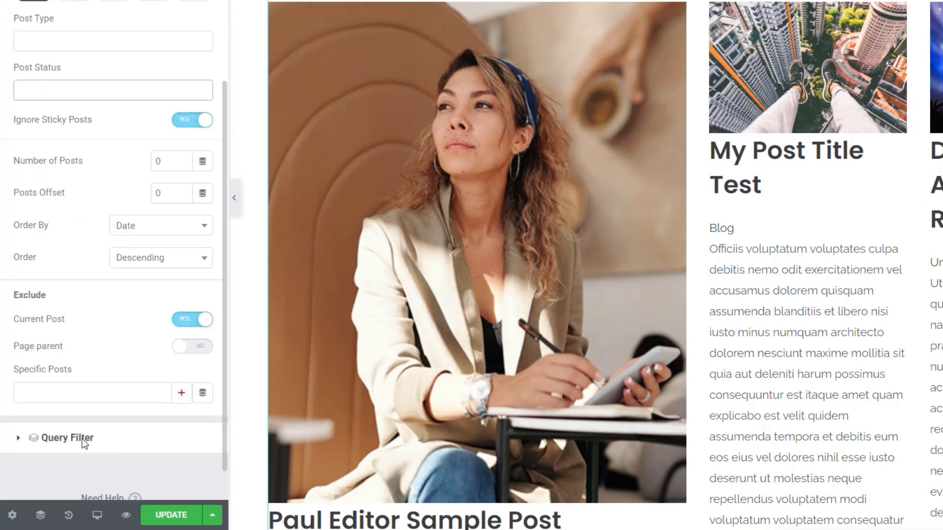
scroll(105, 344, "up", 6)
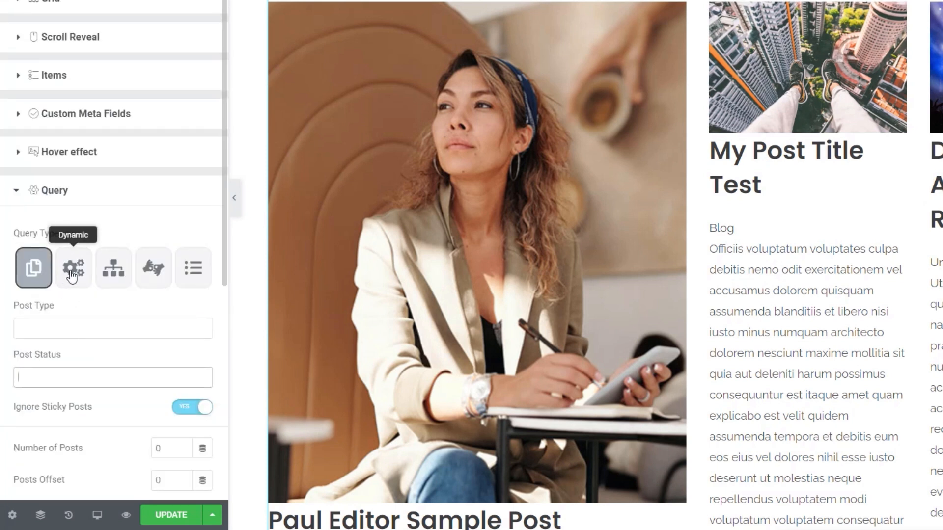
Step: Try the Dynamic, parent-page children, Relationship and From Specific Posts query types, adding one specific-post entry, and switch back to From Post Type
left_click(73, 274)
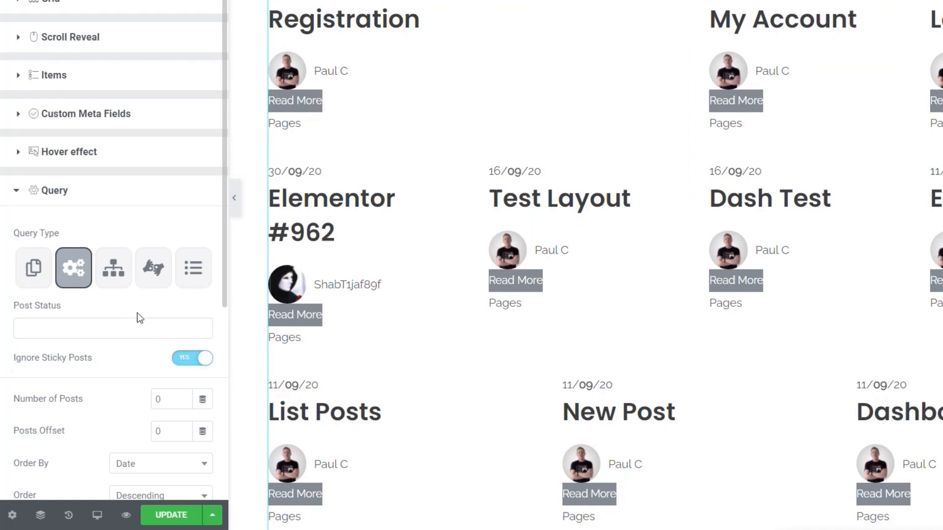
left_click(119, 273)
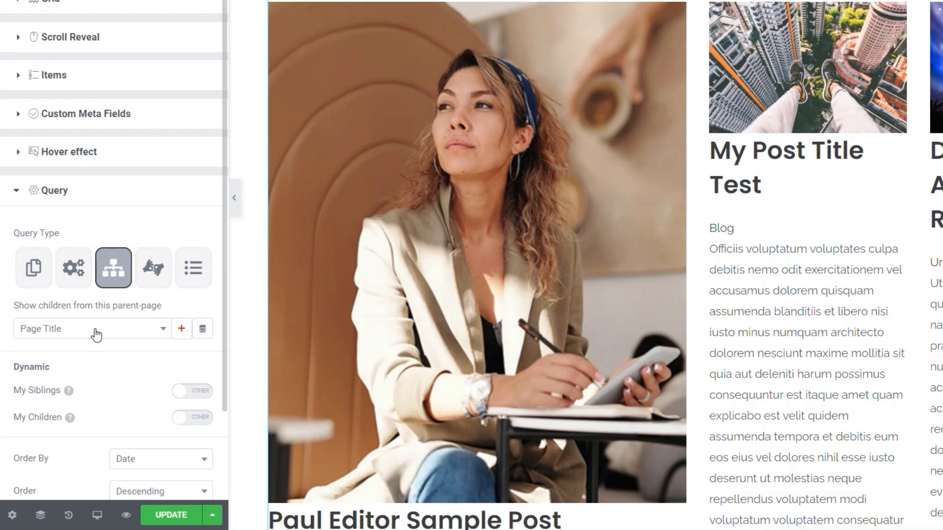
left_click(154, 278)
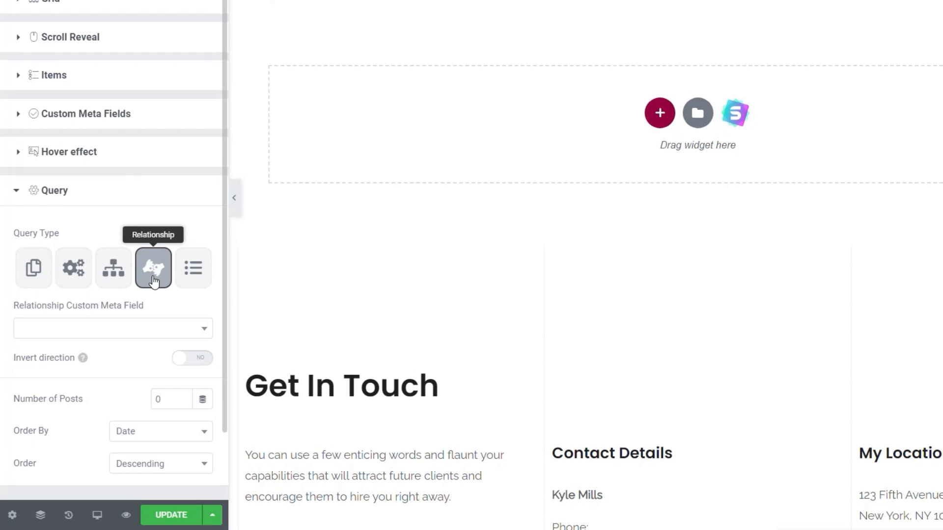
left_click(193, 278)
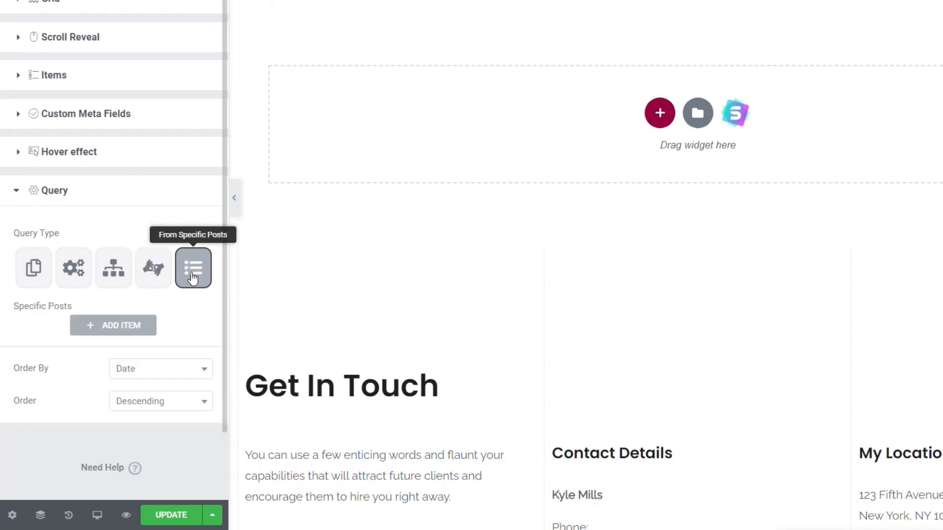
left_click(110, 327)
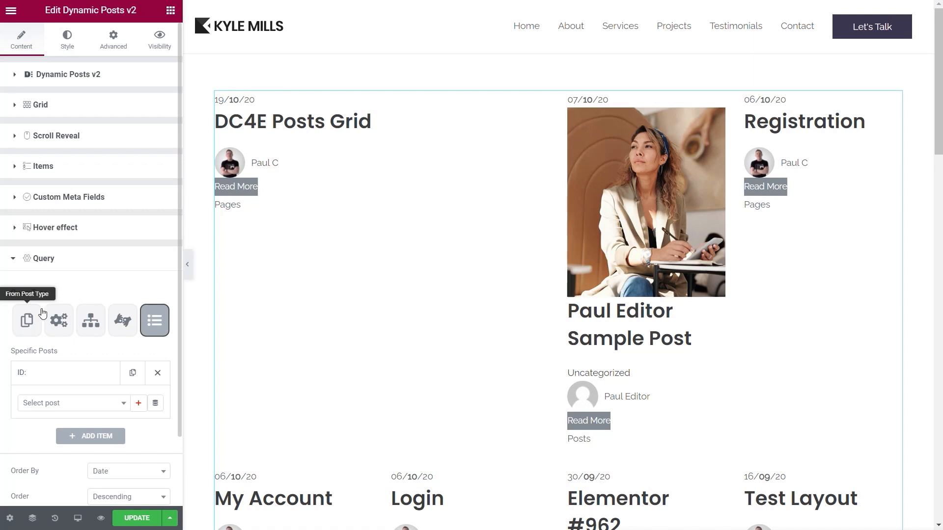
left_click(27, 327)
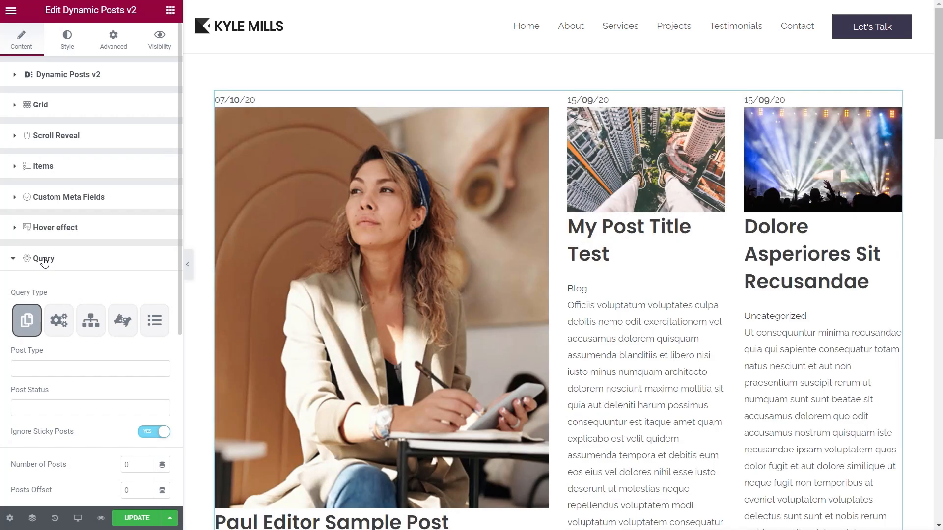
Step: Examine the filter criteria offered in the Query Filter settings, leaving the filter empty
left_click(44, 259)
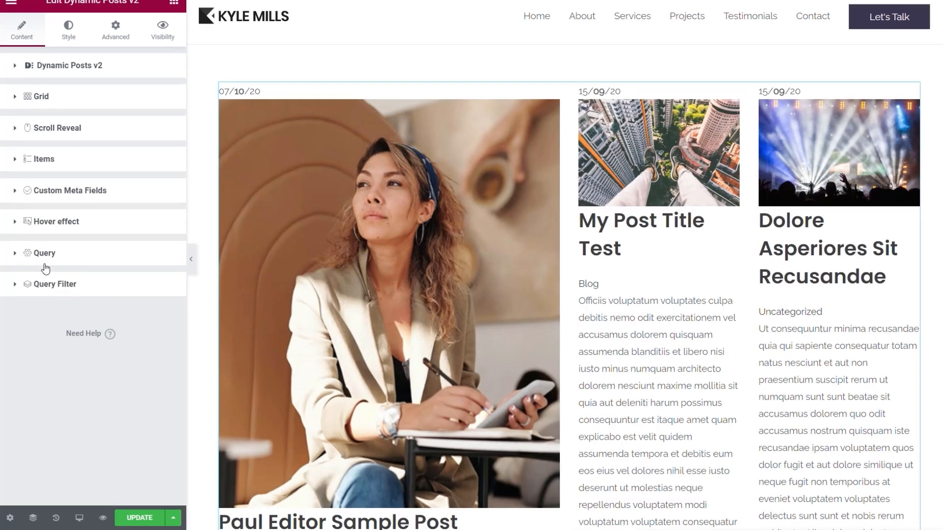
left_click(45, 284)
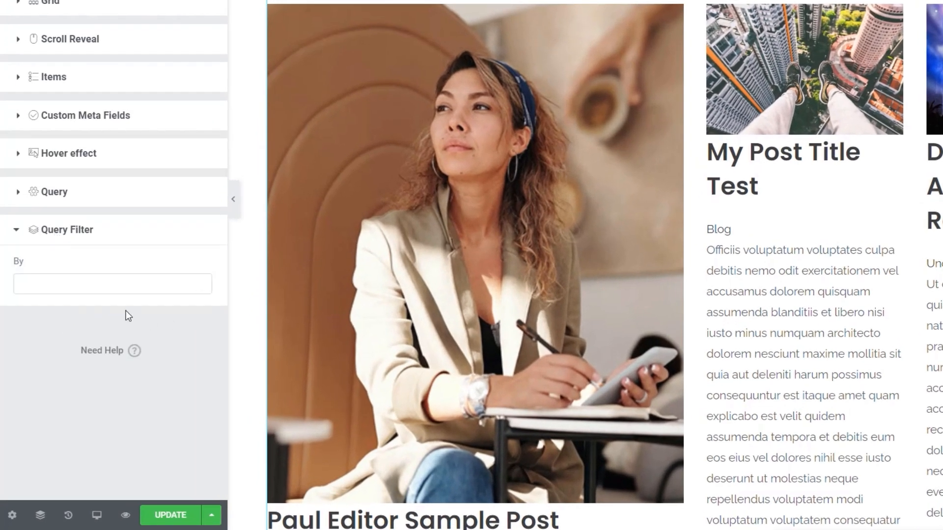
left_click(101, 285)
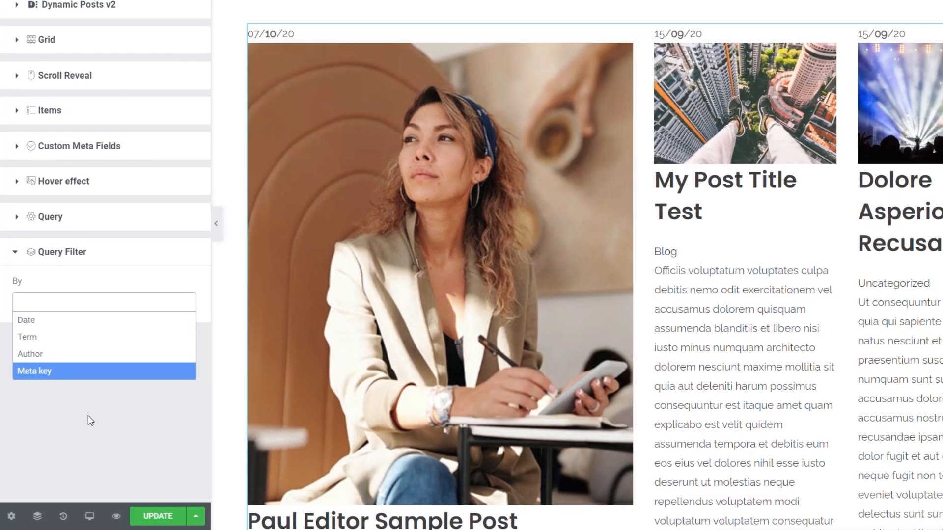
left_click(95, 408)
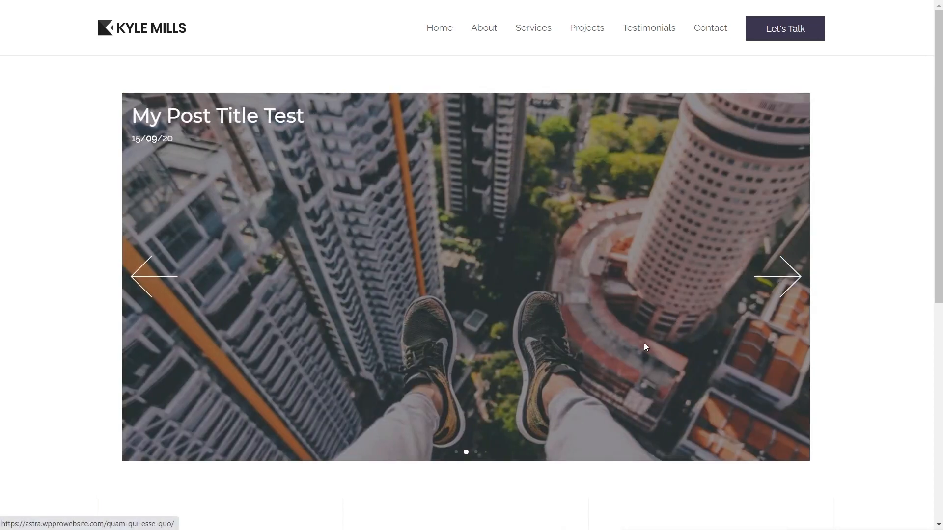
Step: Browse the slides of the example post carousel using its swipe, arrow and bullet navigation
left_click_drag(693, 336, 664, 354)
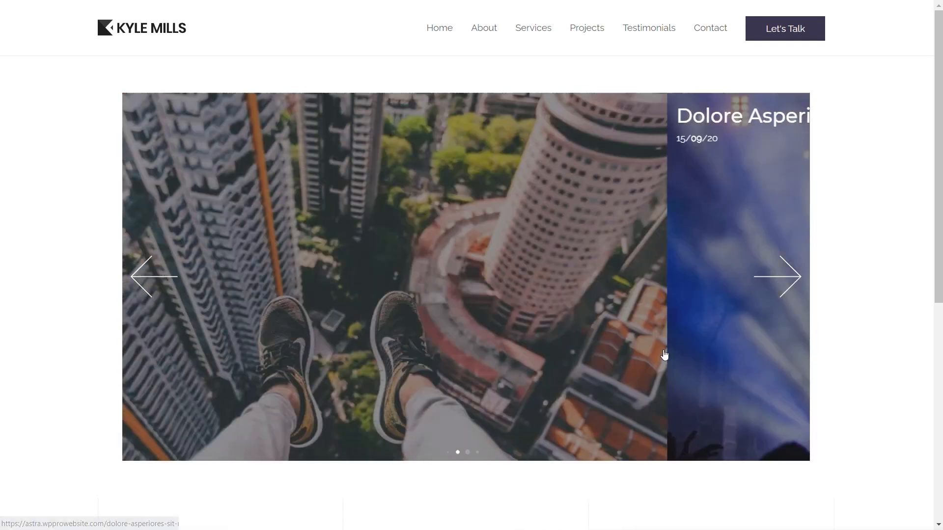
left_click(783, 282)
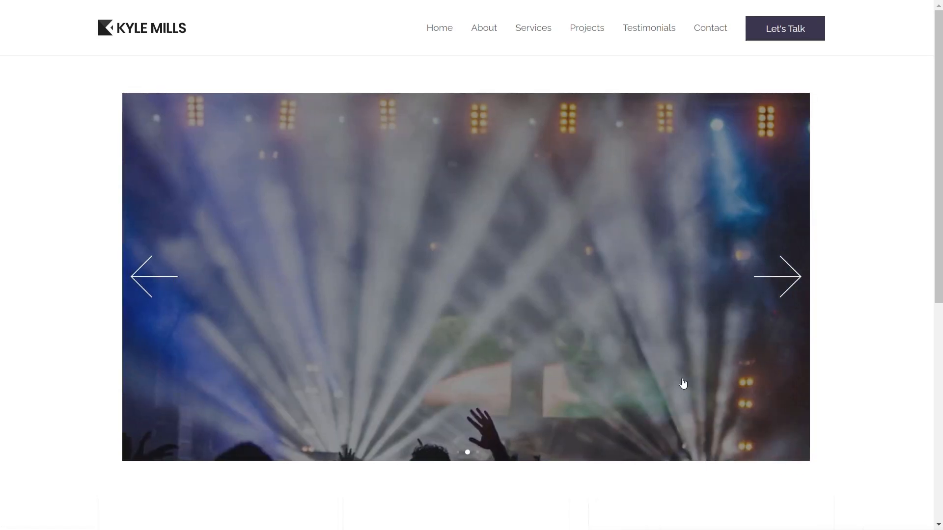
left_click(457, 454)
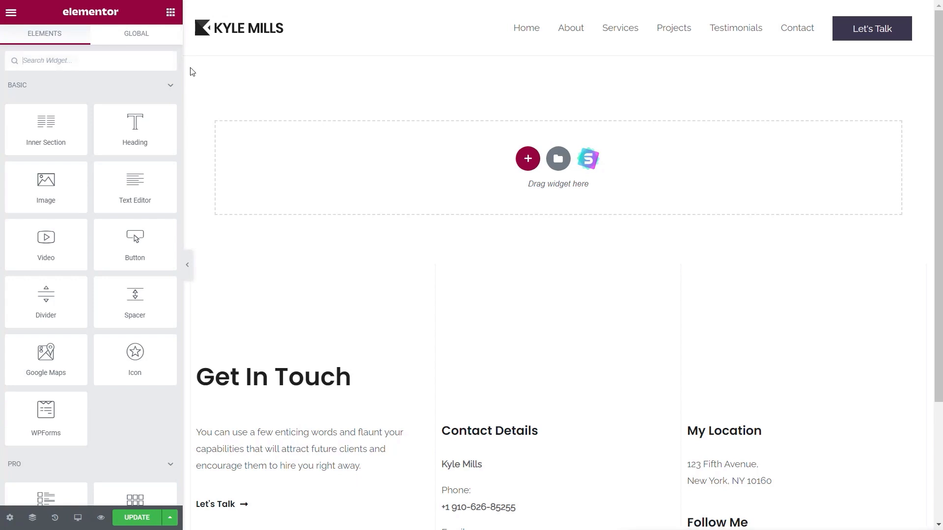
Step: Add a Dynamic Posts v2 widget to the empty section and set the section's top and bottom margins to 50 px
type("post")
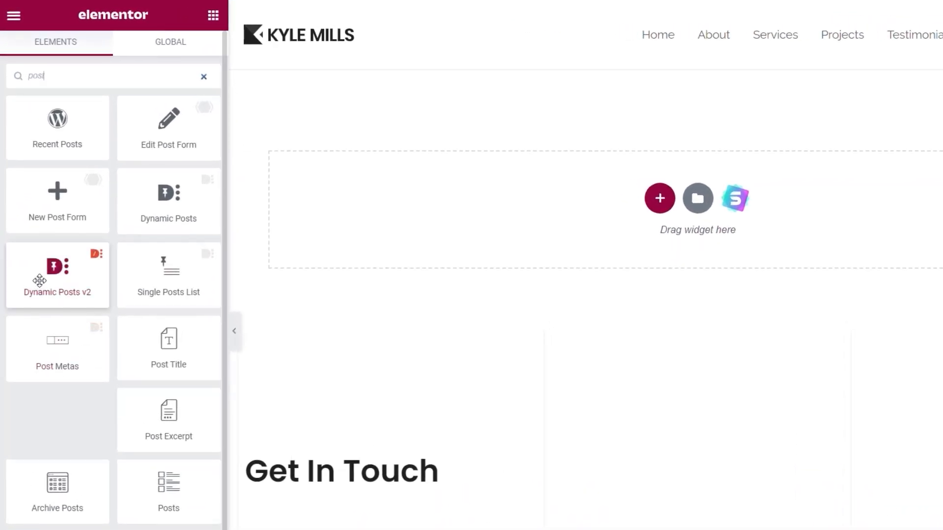
left_click_drag(39, 281, 604, 216)
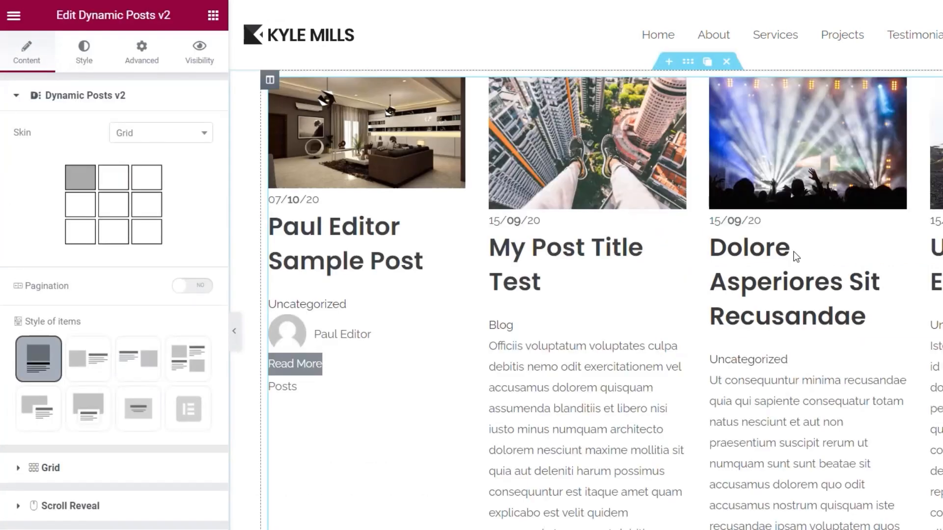
left_click(687, 61)
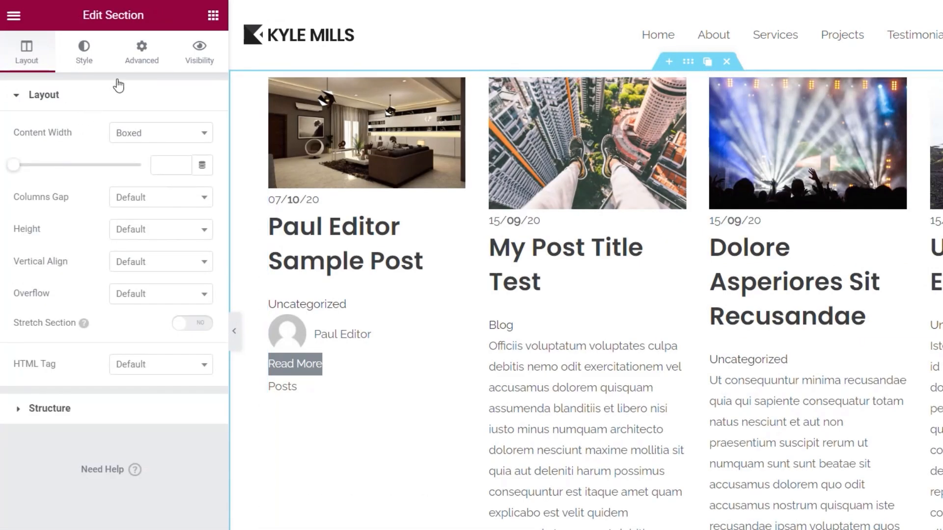
left_click(140, 51)
left_click(33, 161)
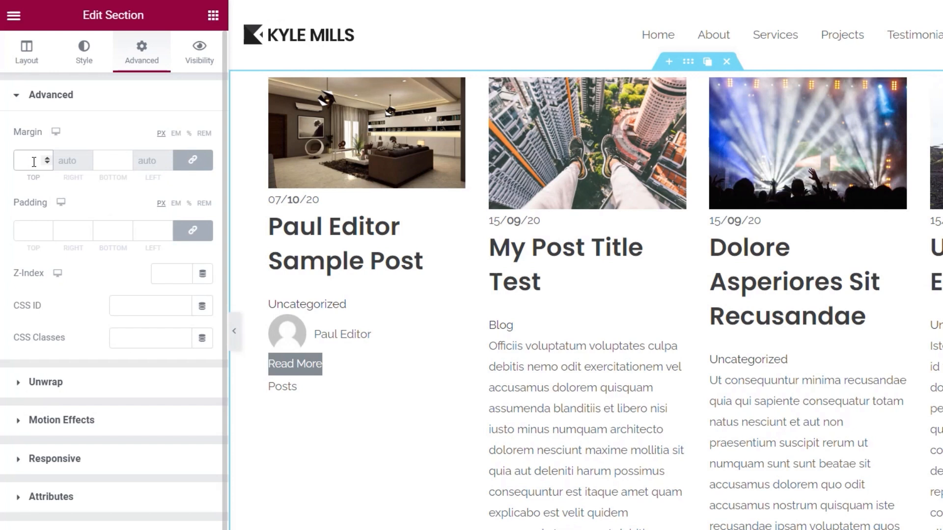
type("50")
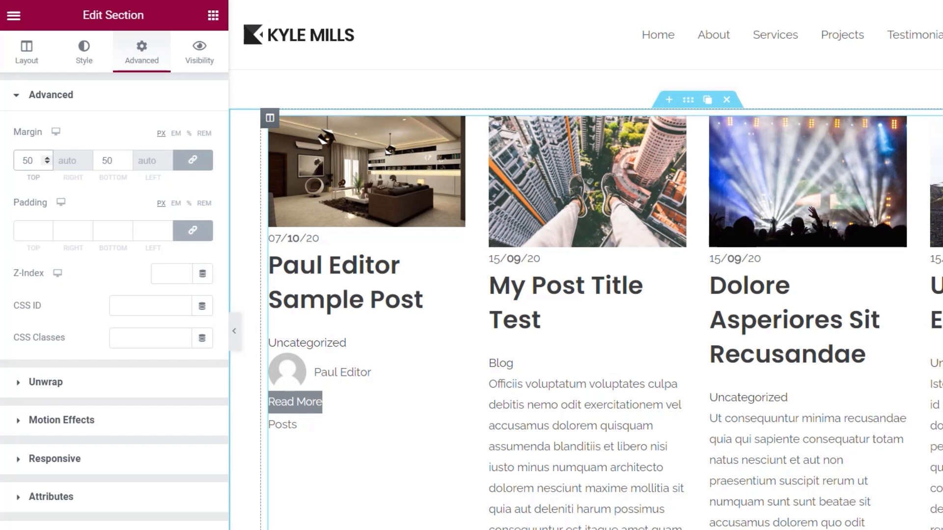
Step: Set the Dynamic Posts v2 widget's skin to Carousel and its style of items to Float
left_click(935, 123)
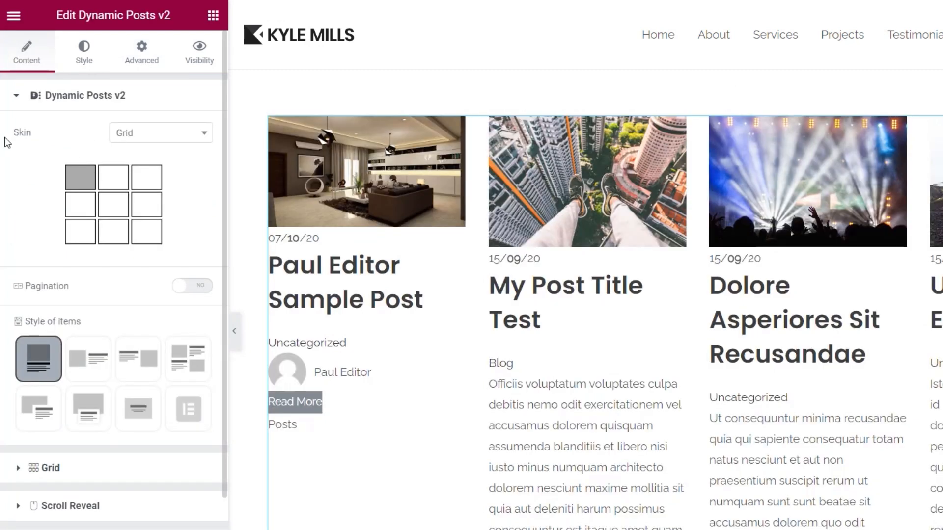
left_click(163, 134)
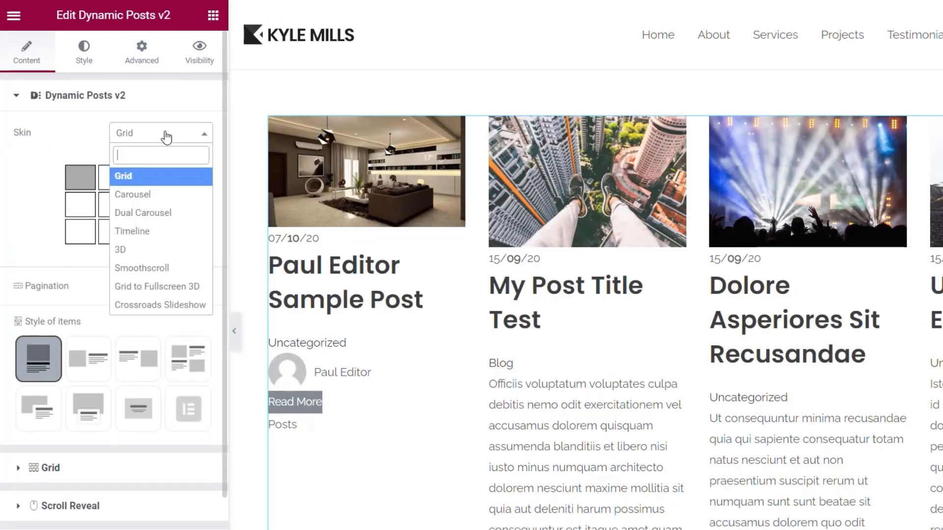
left_click(158, 195)
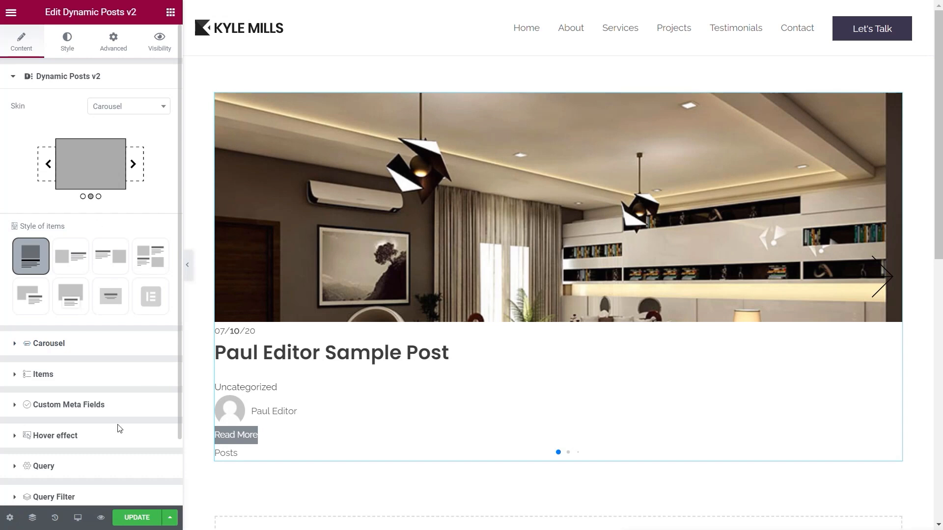
left_click(115, 303)
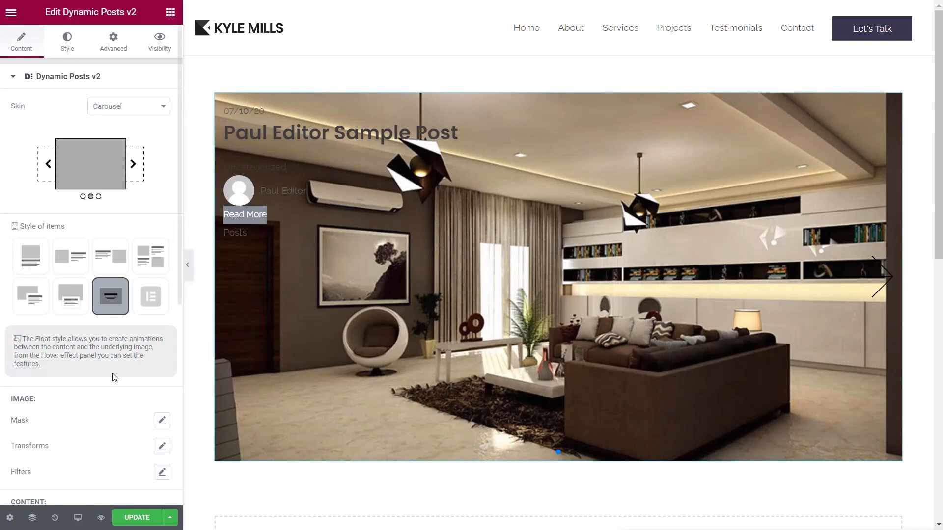
Step: Set the carousel's navigation arrow color to #FFFFFF
scroll(112, 379, "down", 2)
scroll(112, 379, "down", 2)
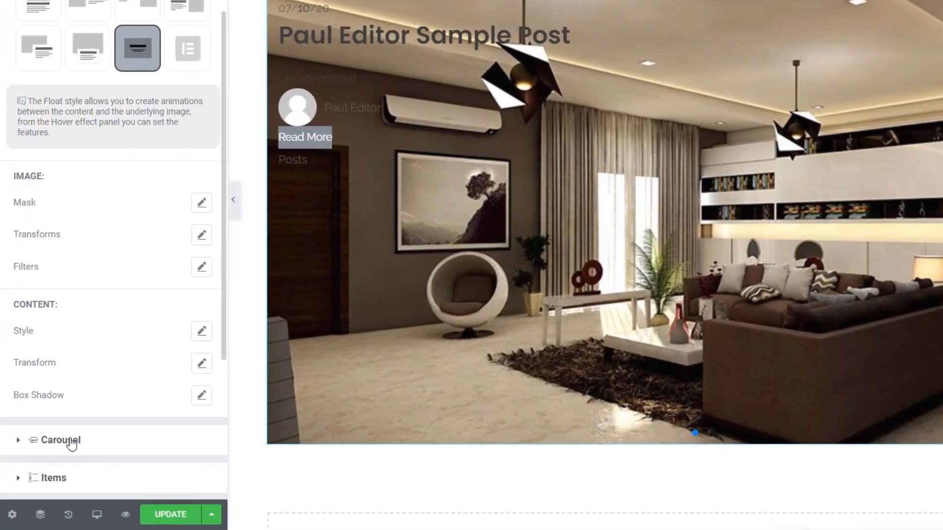
left_click(69, 454)
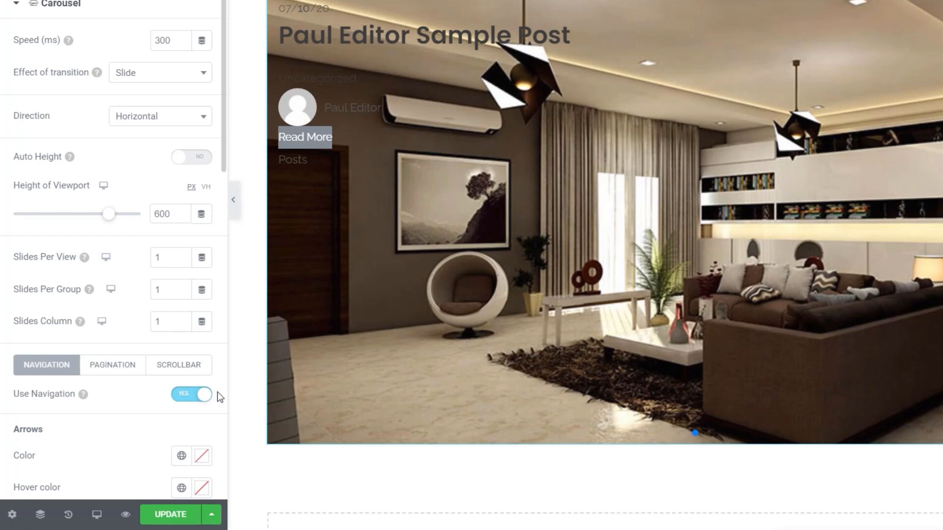
scroll(103, 411, "down", 2)
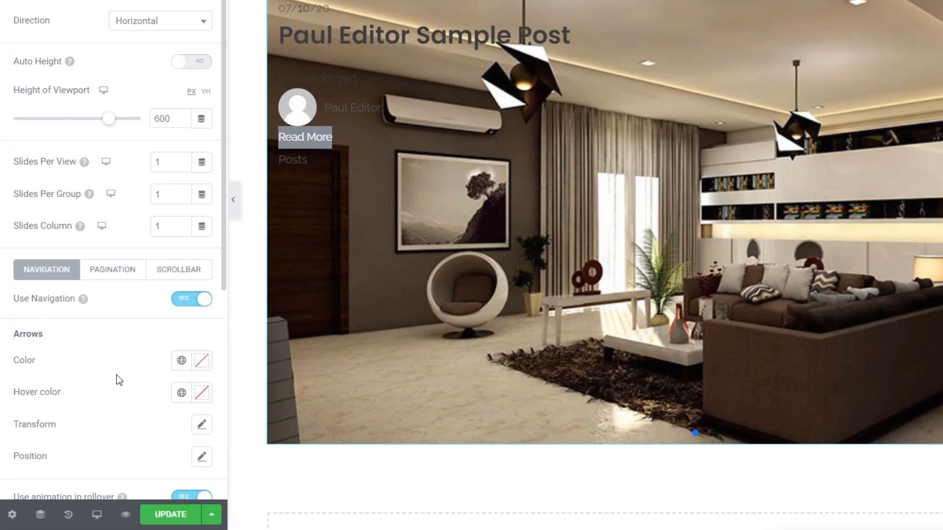
scroll(118, 380, "down", 2)
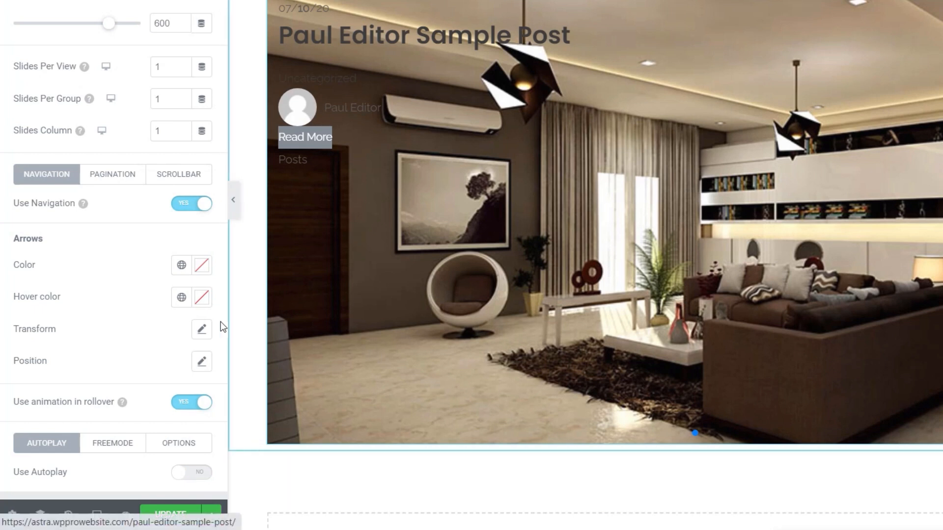
left_click(201, 268)
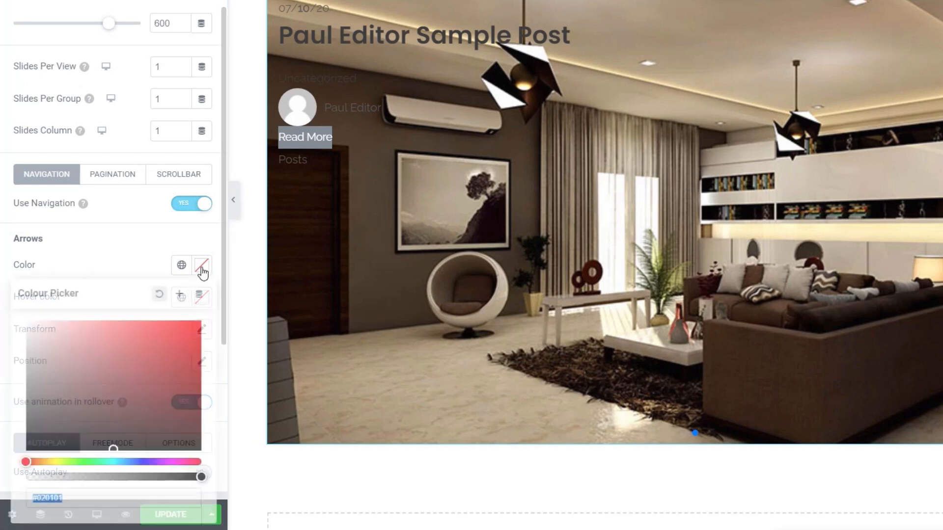
type("#FFFFFF")
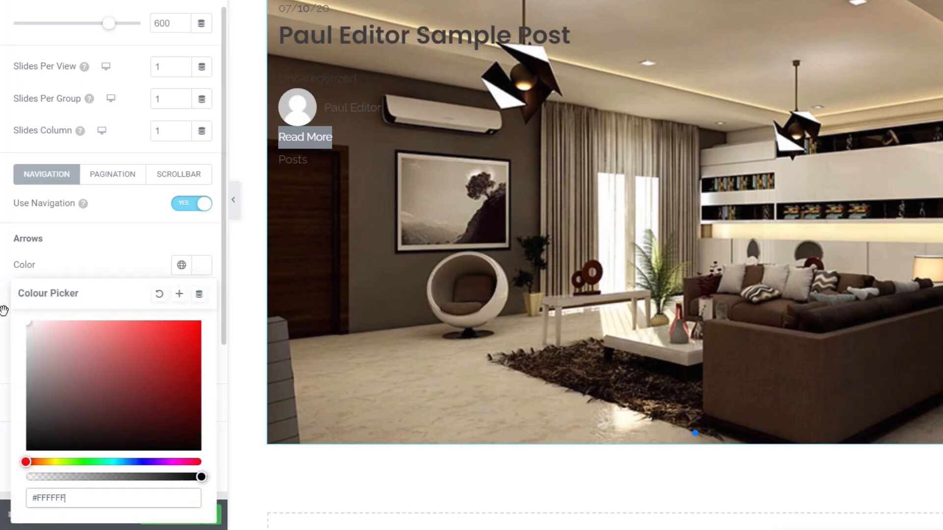
left_click(123, 251)
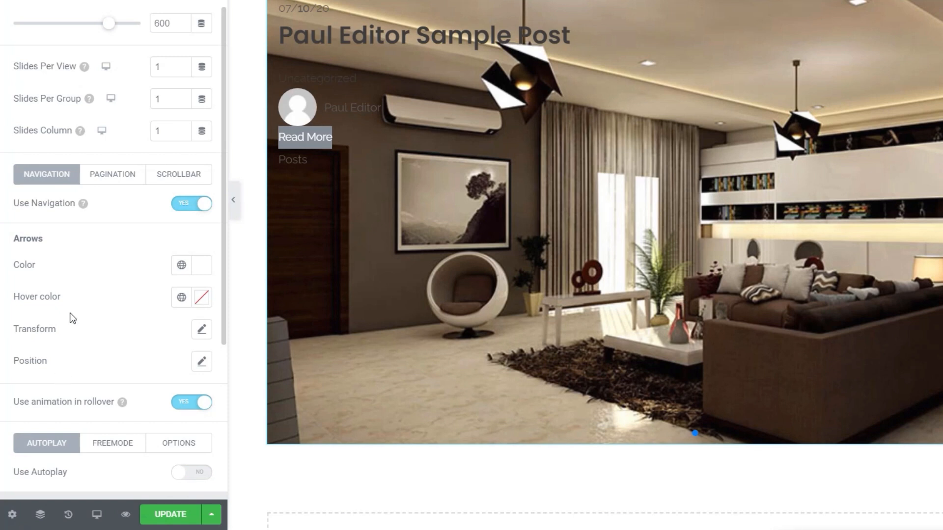
Step: Set the carousel's pagination bullets color to #FFFFFF
left_click(113, 179)
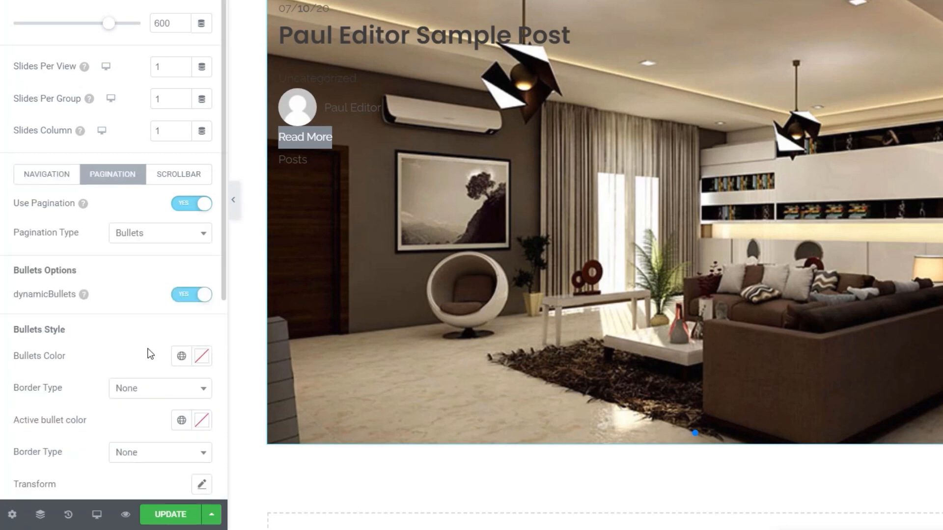
left_click(203, 357)
left_click_drag(87, 231, 16, 120)
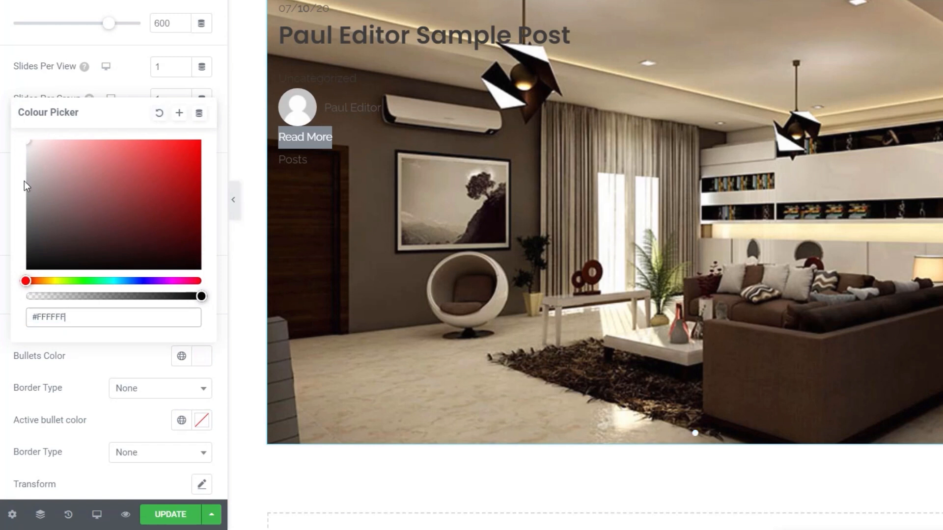
left_click(98, 358)
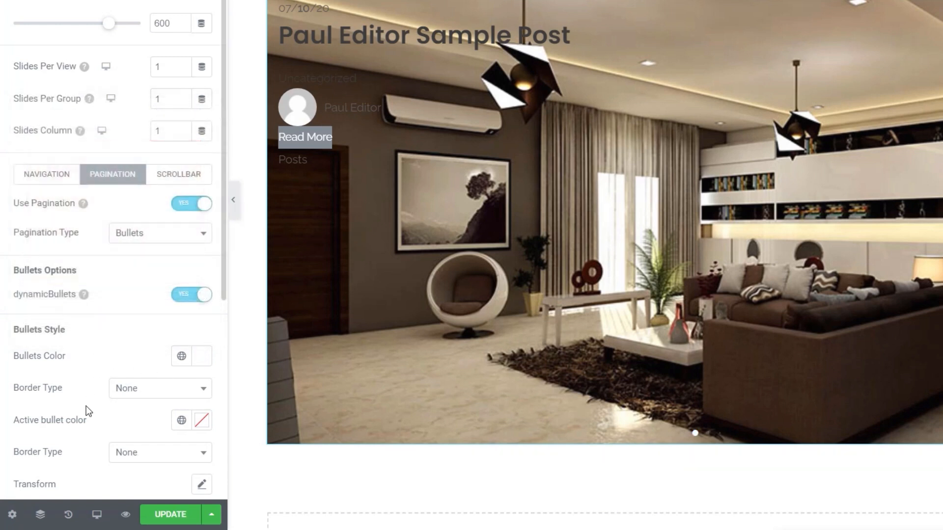
Step: Examine the active bullet's border type choices, the remaining pagination options and the carousel's scrollbar settings
left_click(139, 457)
left_click(70, 436)
scroll(116, 436, "down", 2)
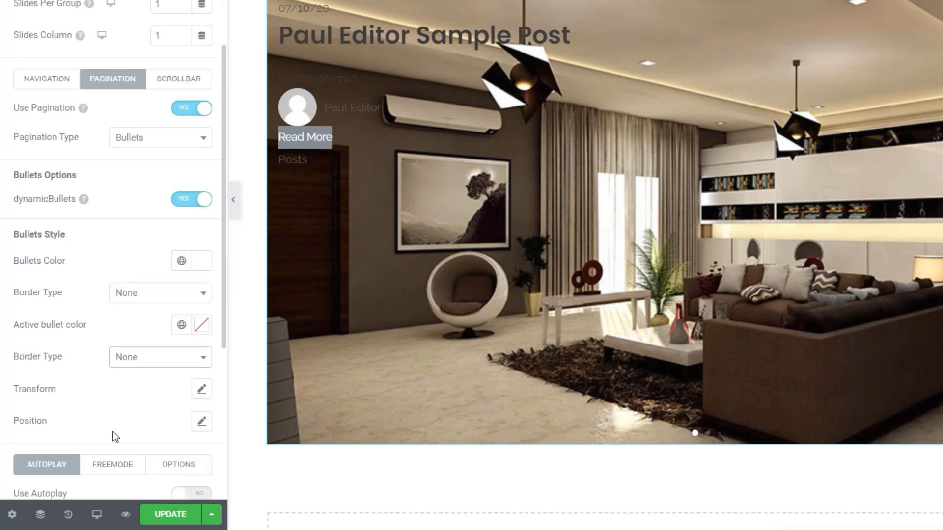
left_click(178, 84)
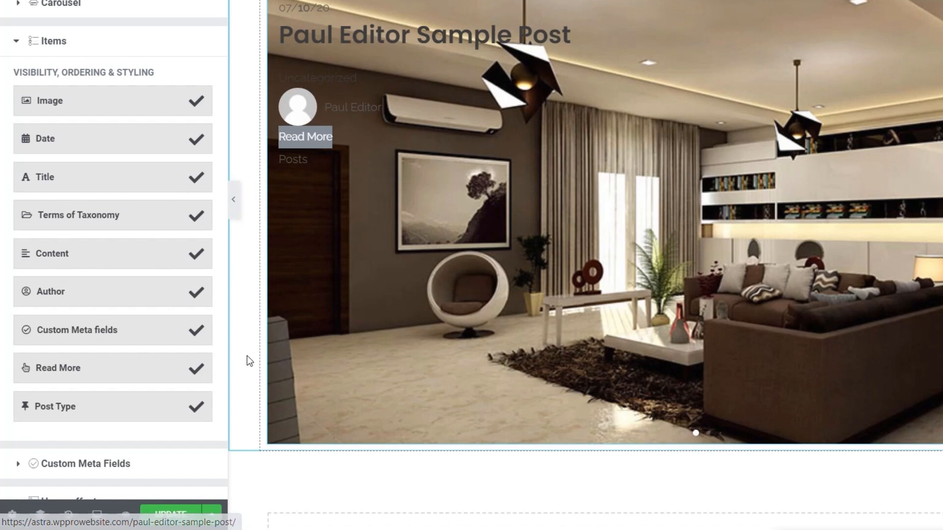
Step: Set the Image item's image size to 1536x1536
left_click(87, 106)
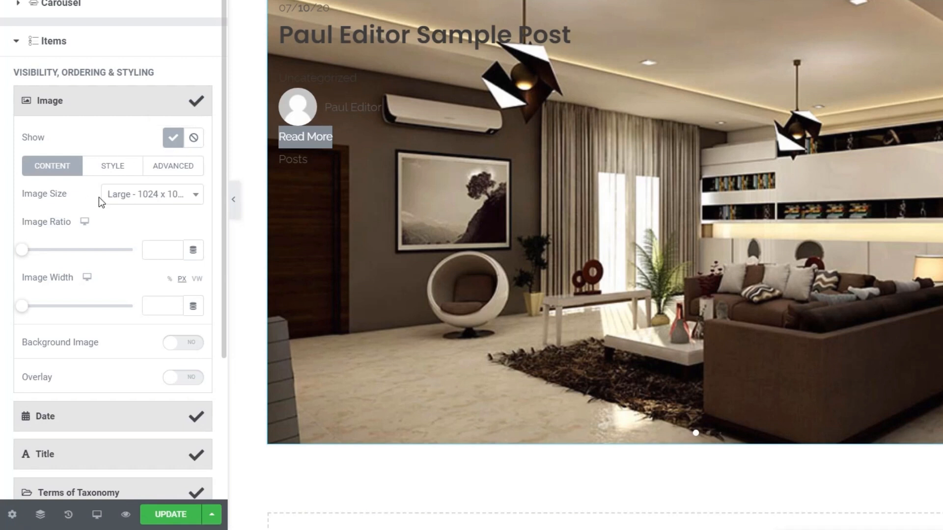
left_click(179, 196)
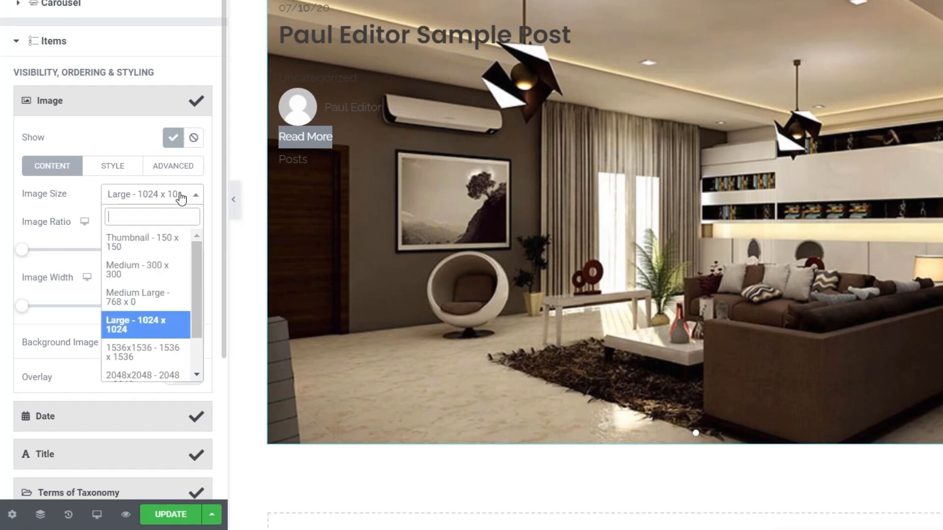
left_click(166, 357)
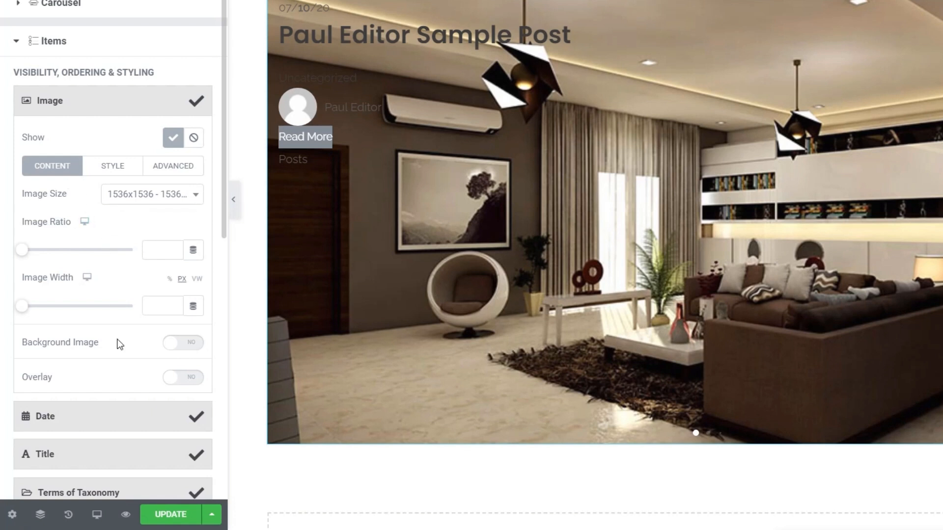
Step: Enable the Image item's overlay with a Classic black background at 0.5 opacity
left_click(194, 378)
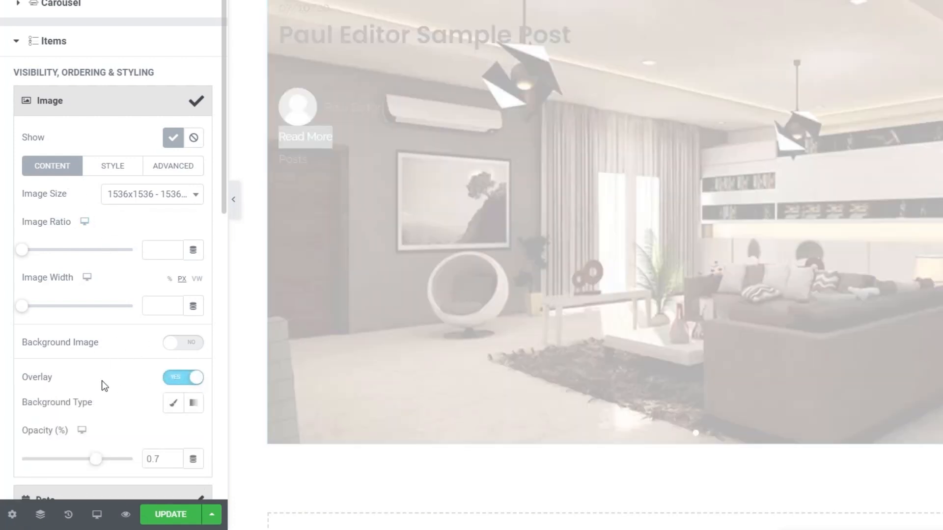
scroll(102, 381, "down", 4)
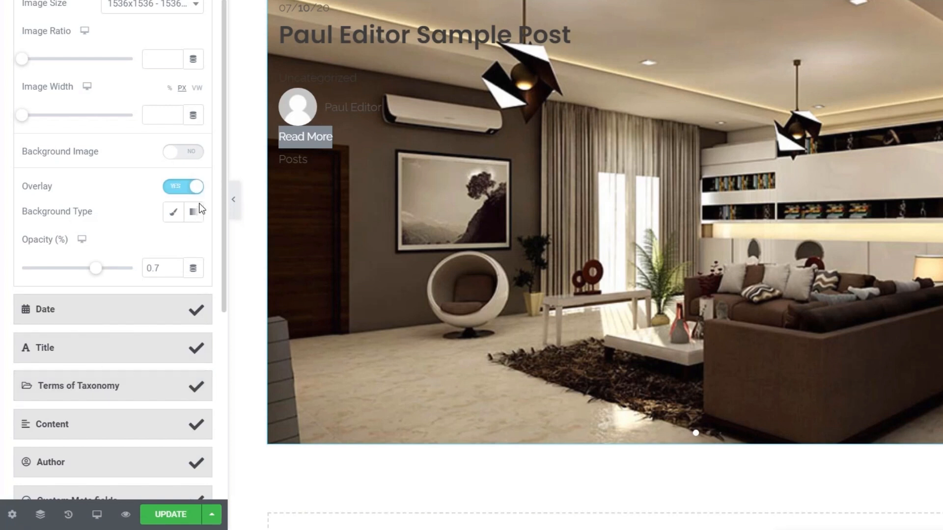
left_click(173, 216)
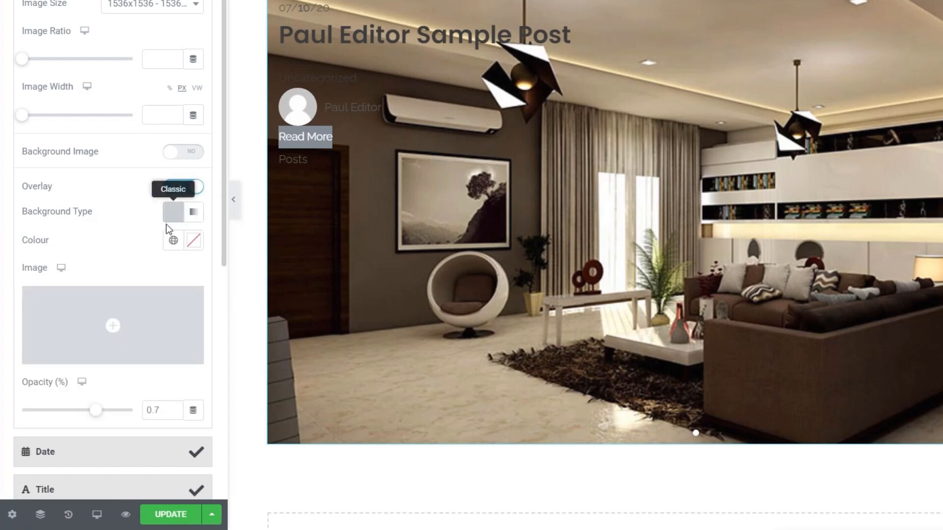
left_click(193, 241)
left_click_drag(158, 336, 93, 429)
left_click(117, 265)
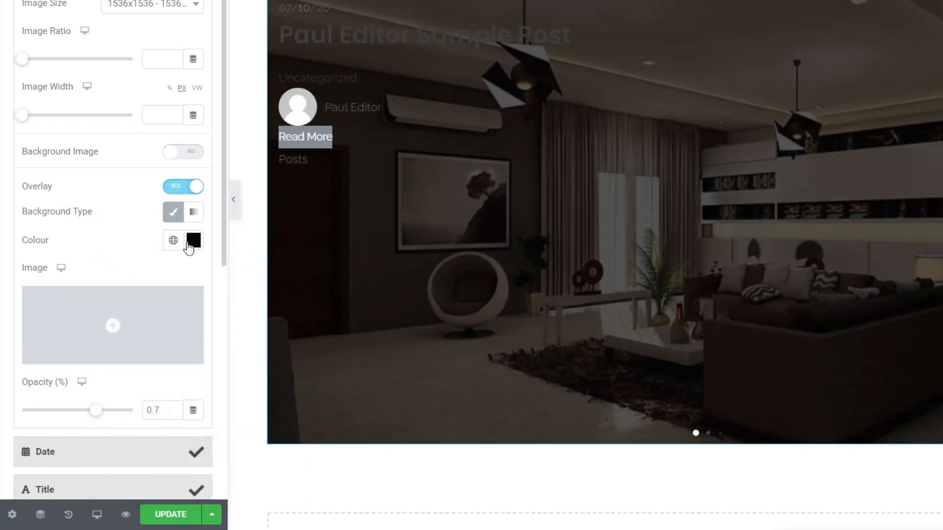
left_click_drag(89, 417, 71, 417)
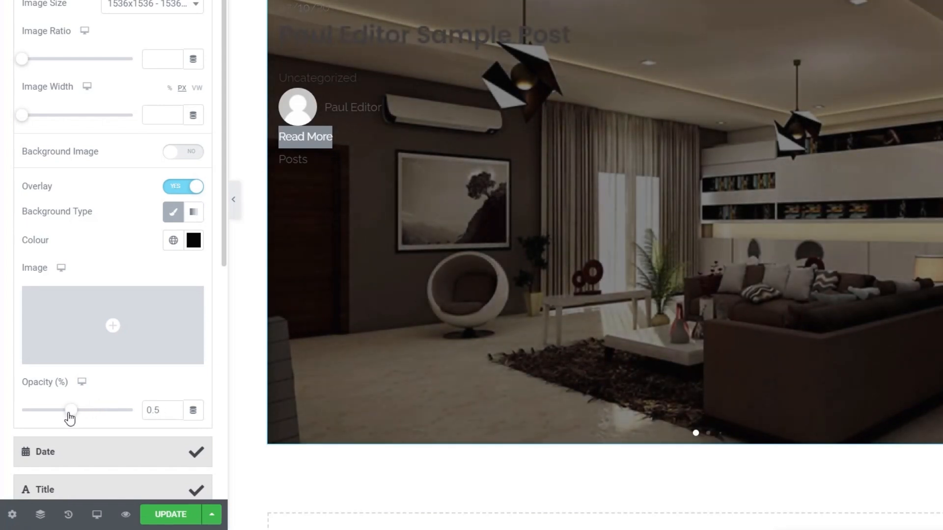
Step: Set the Date item's text color to white
scroll(71, 417, "down", 2)
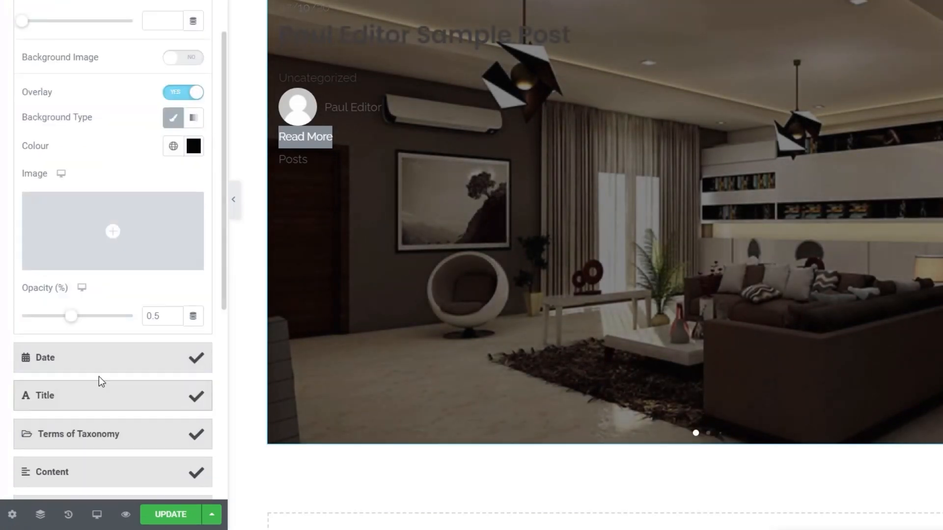
left_click(84, 368)
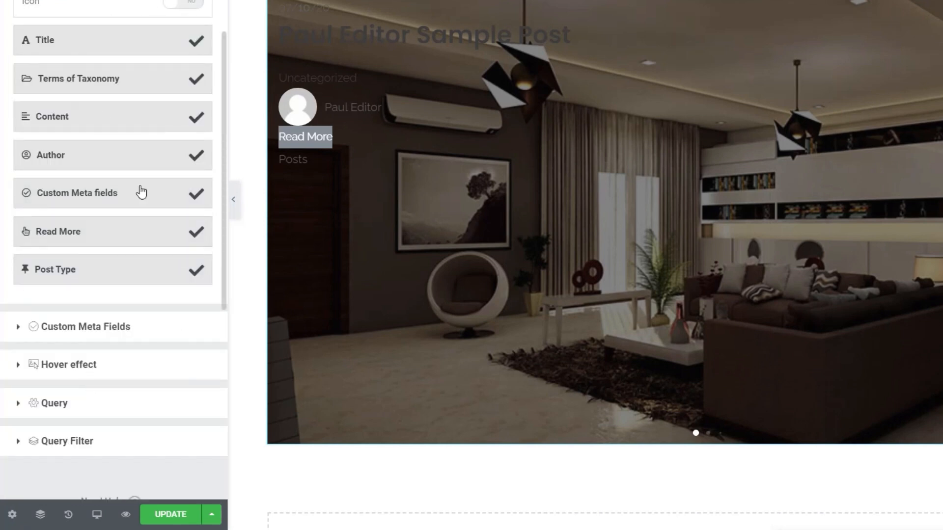
scroll(140, 185, "up", 4)
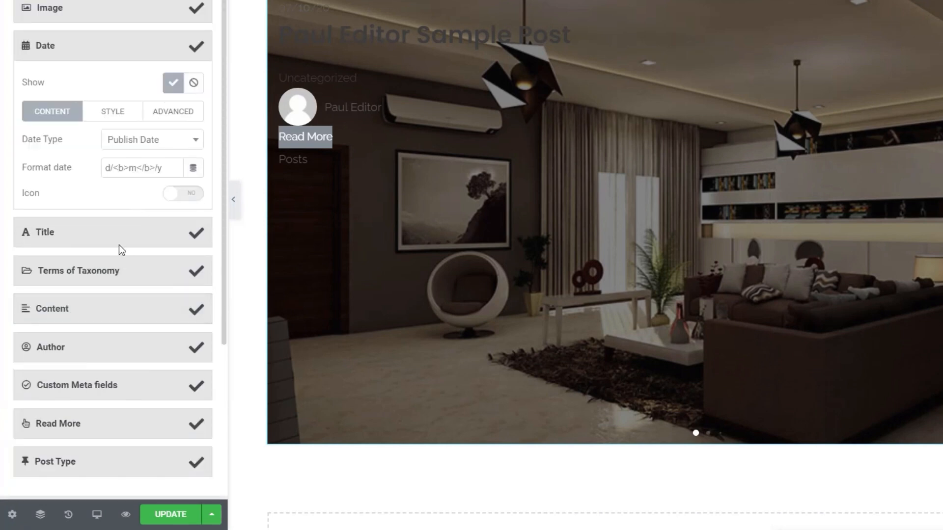
left_click(120, 113)
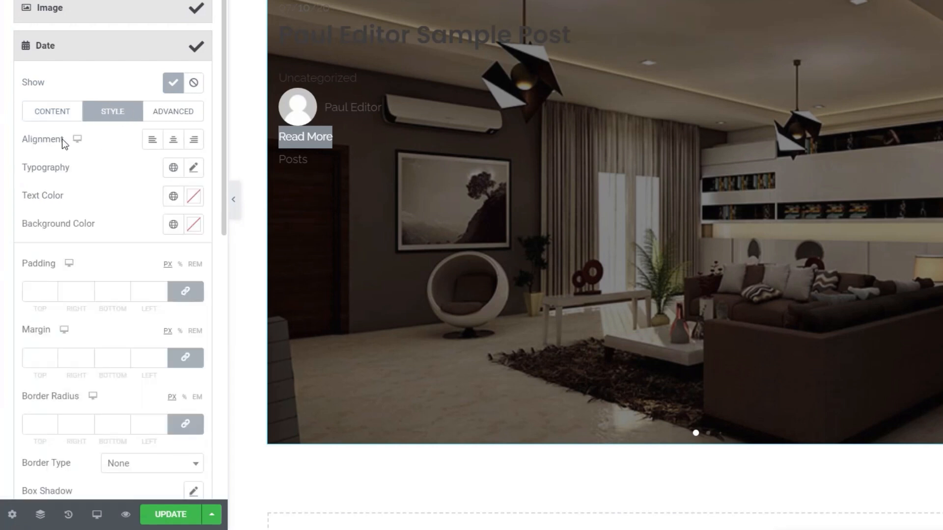
left_click(192, 197)
left_click(103, 181)
left_click(99, 56)
Step: Set the Title item's text color to white
left_click(91, 94)
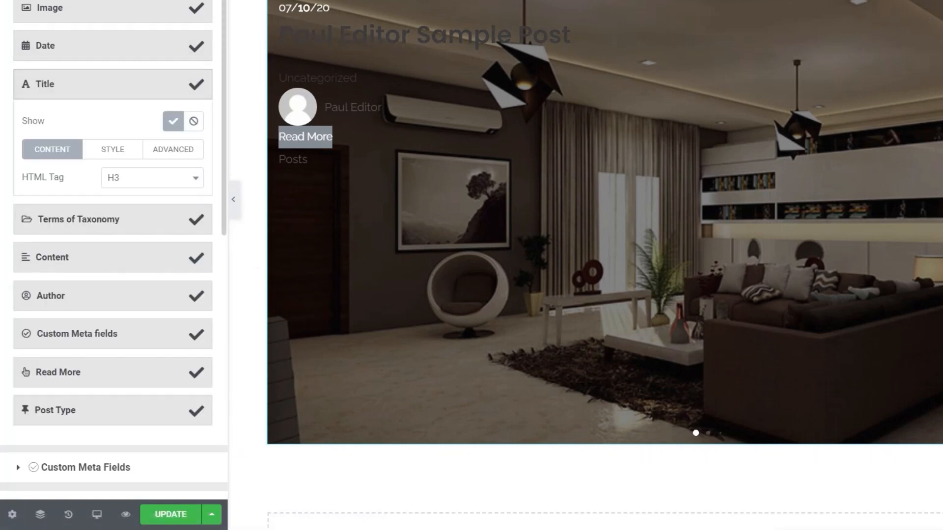
left_click(106, 151)
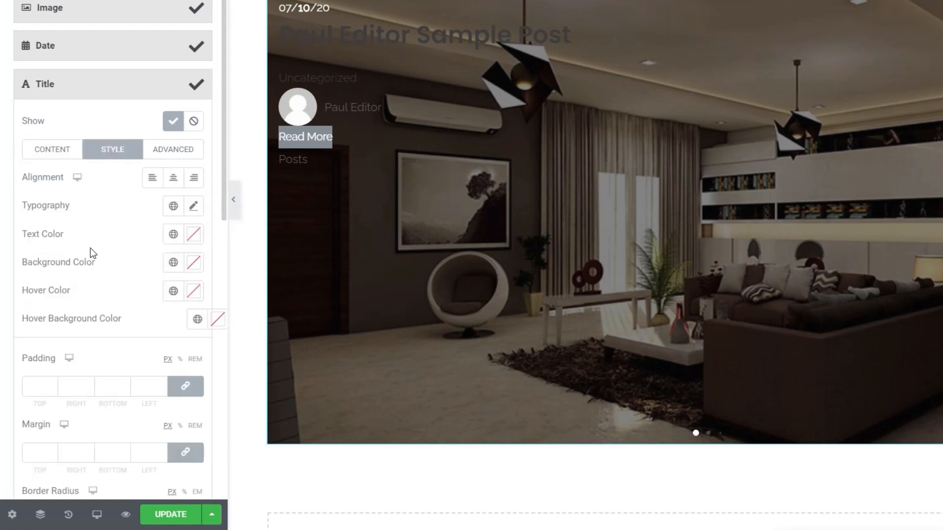
left_click(192, 207)
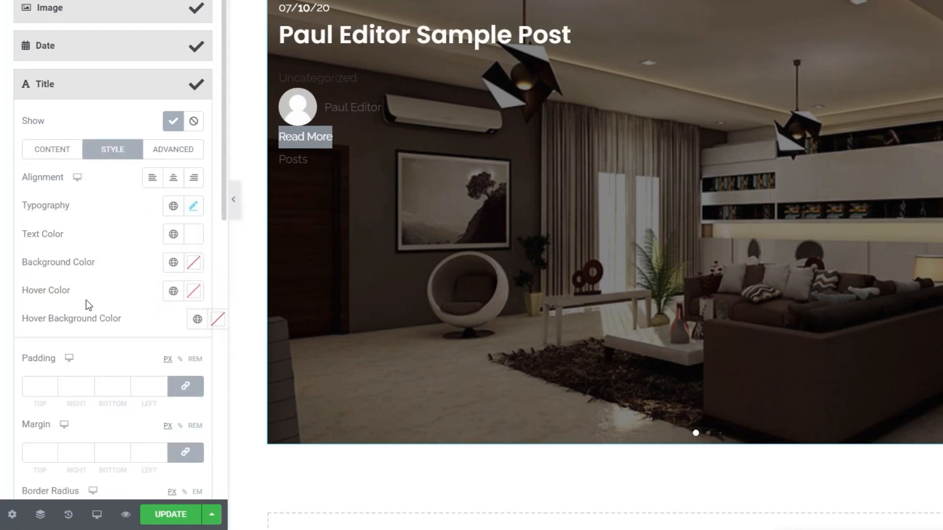
left_click(57, 88)
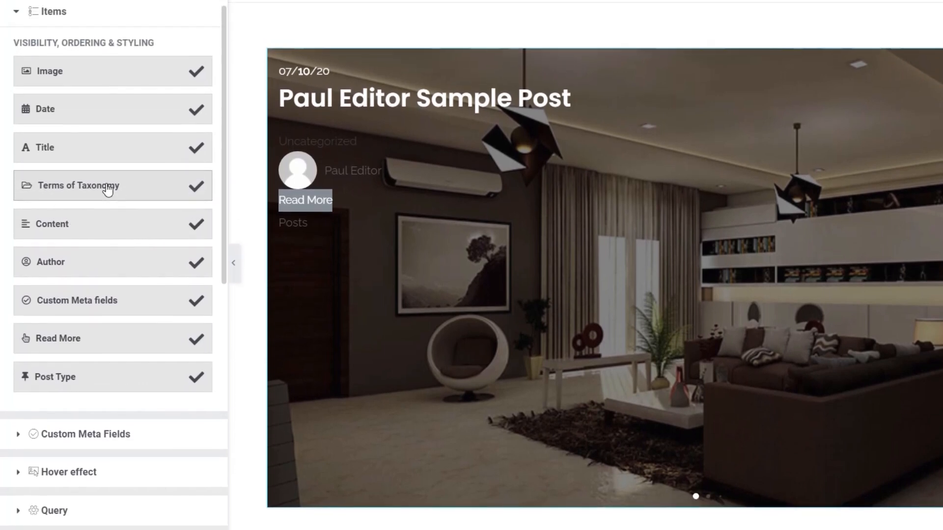
Step: Hide the Terms of Taxonomy and Content items of the carousel posts
left_click(113, 125)
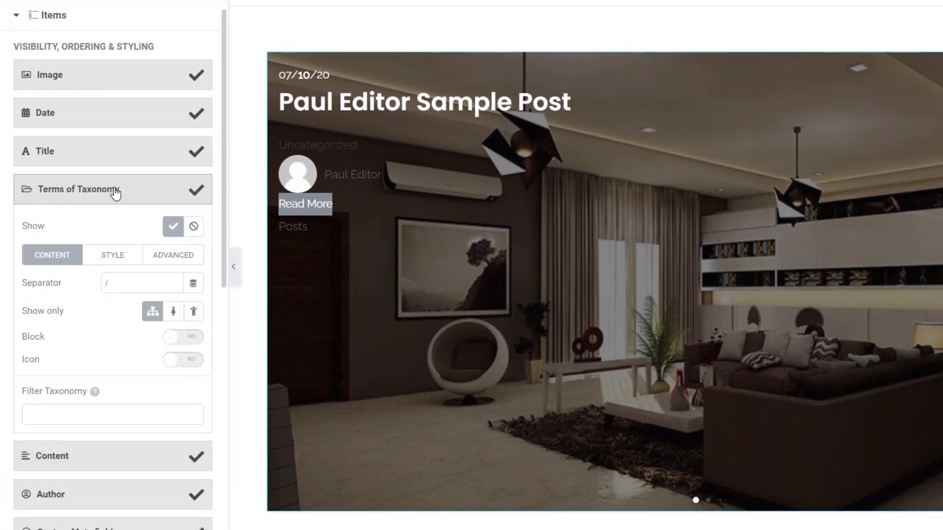
left_click(194, 227)
left_click(83, 283)
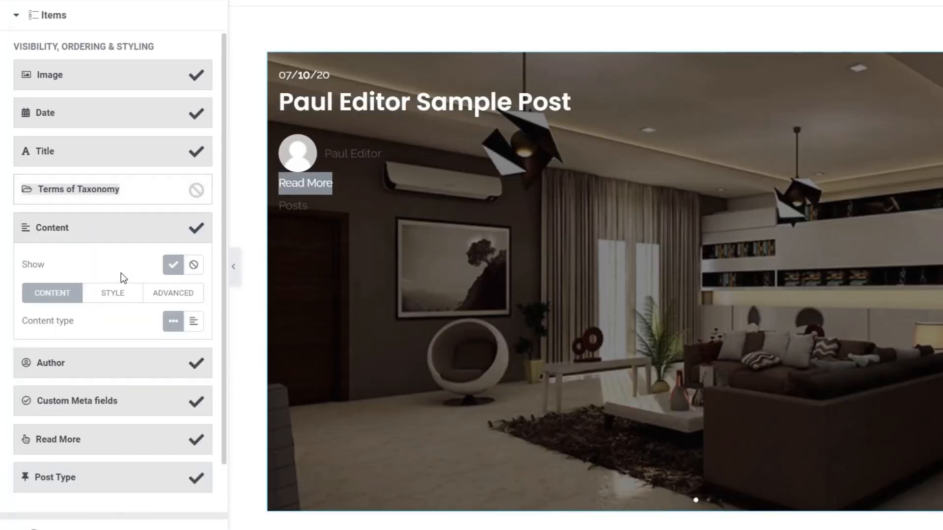
left_click(196, 265)
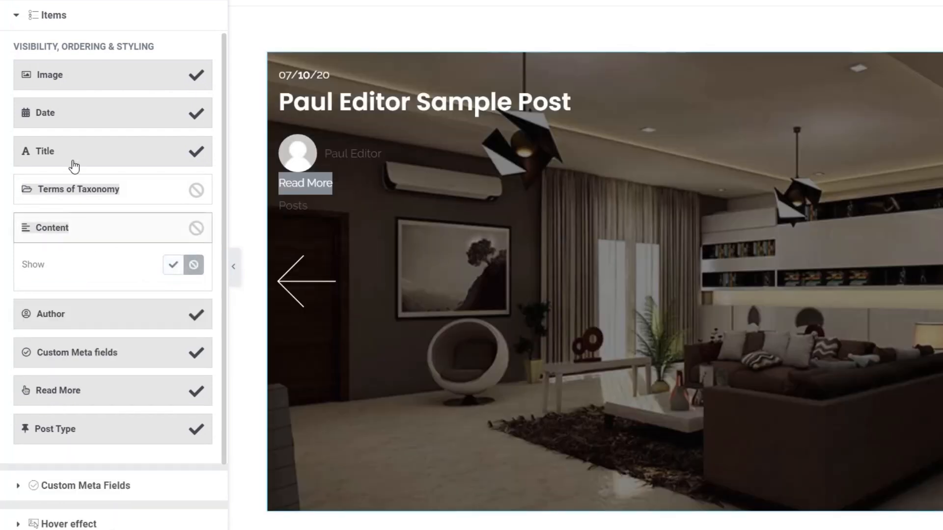
Step: Reorder the Title item above the Date item and hide the Author item
left_click_drag(69, 152, 75, 114)
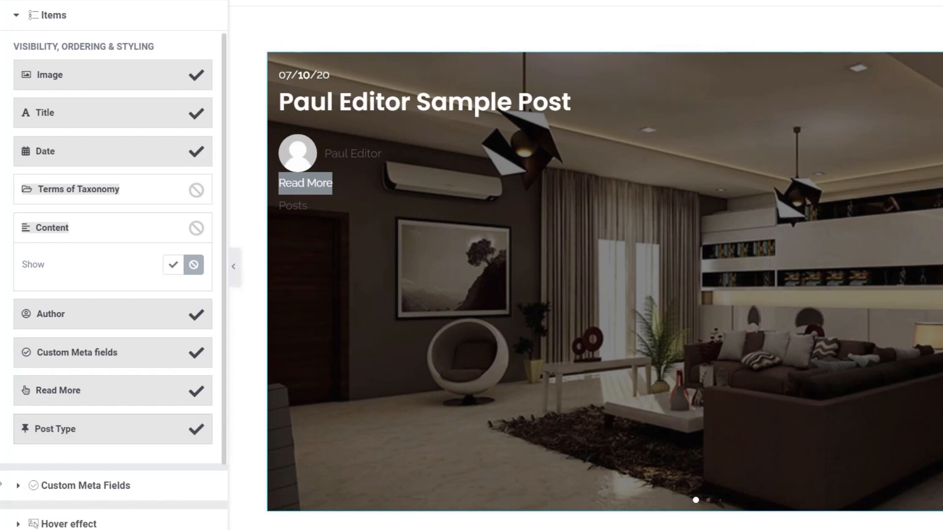
left_click(129, 322)
left_click(193, 303)
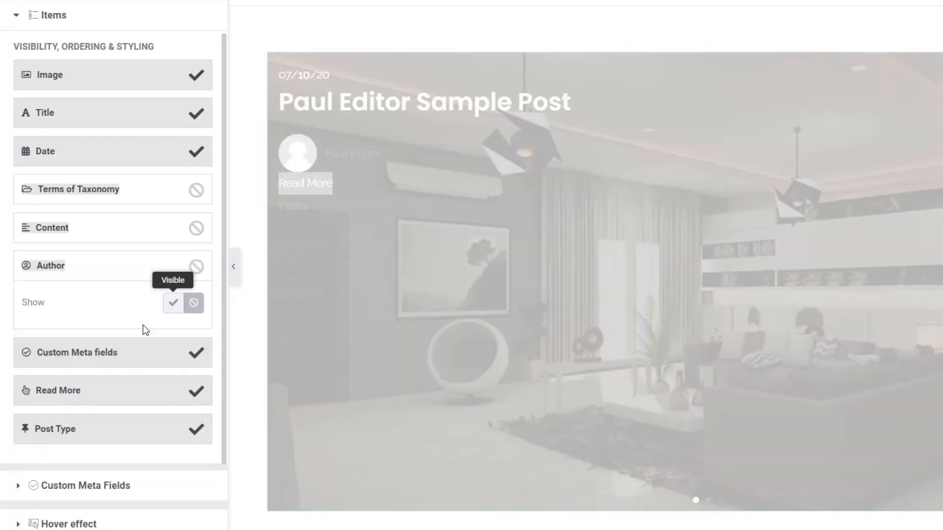
Step: Hide the Custom Meta fields, Read More and Post Type items
left_click(83, 353)
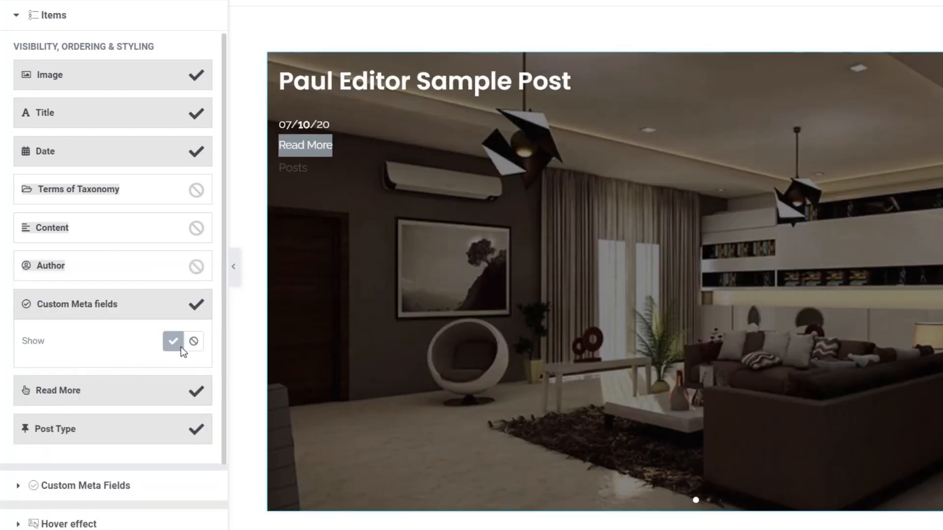
left_click(194, 345)
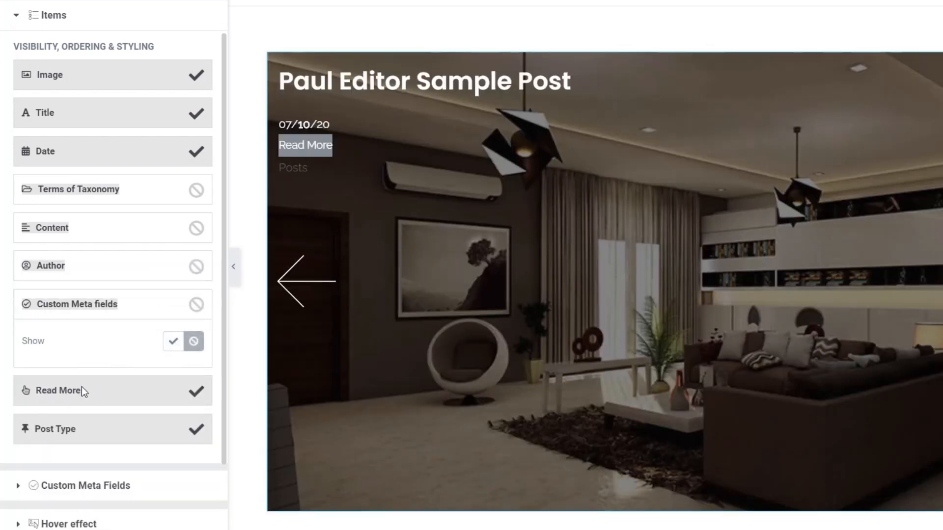
left_click(82, 391)
left_click(196, 375)
left_click(69, 350)
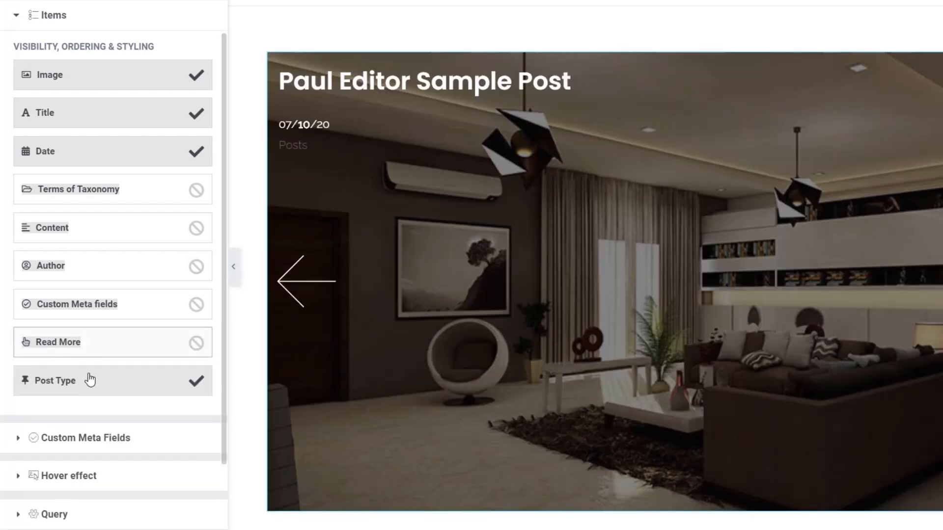
left_click(90, 386)
left_click(194, 417)
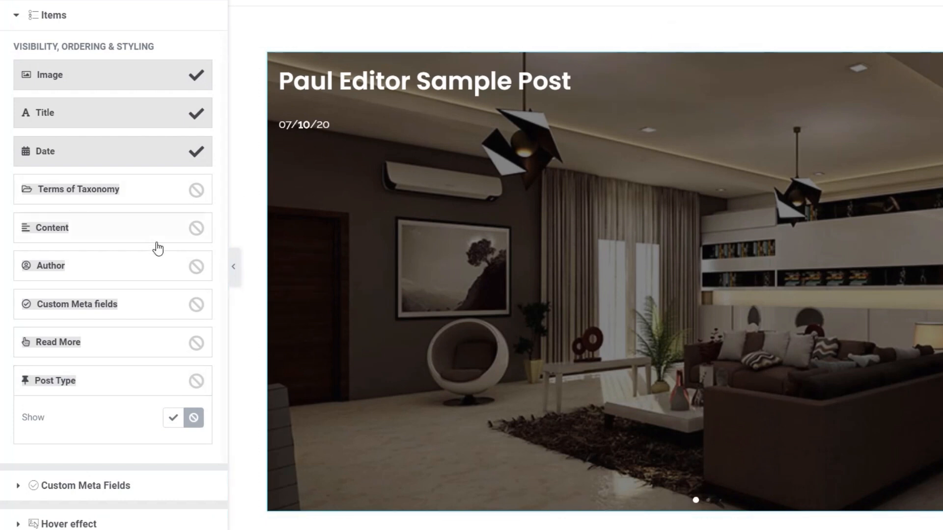
Step: Unlink the Date item's margin values and set its top margin to -20 px
left_click(89, 150)
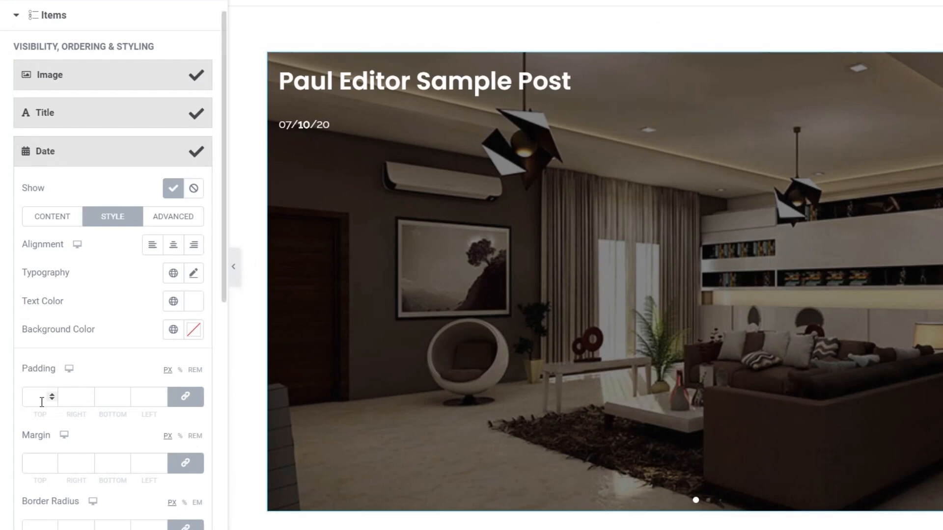
left_click(185, 463)
left_click(35, 462)
type("-3")
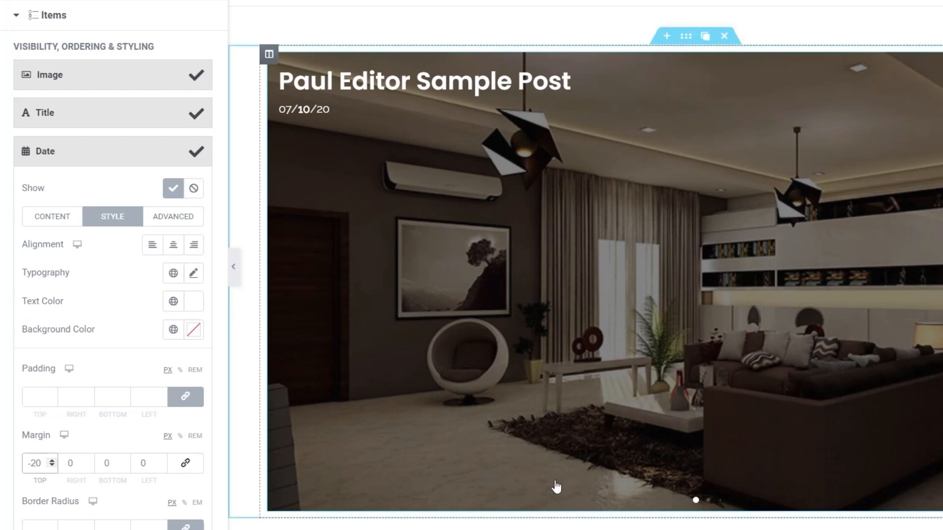
left_click(211, 529)
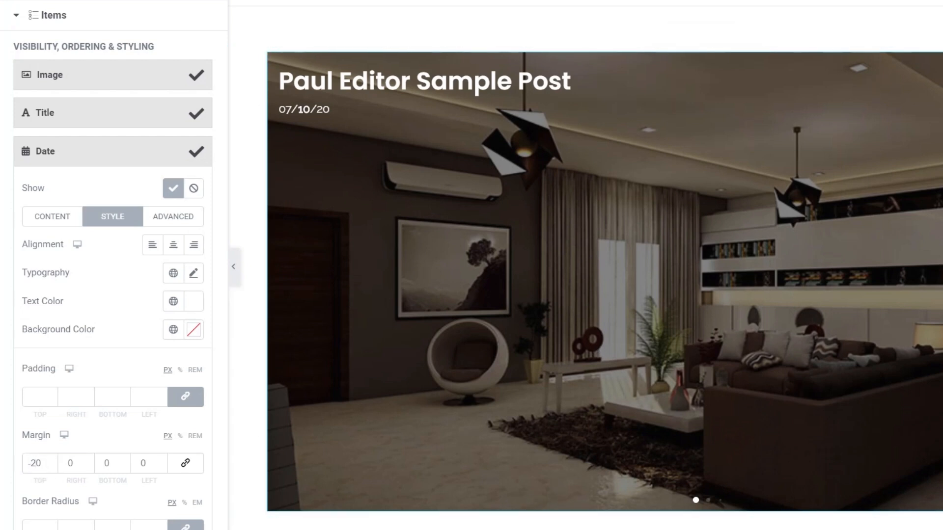
Step: Set the content hover effect's TextZone Effect to Slide top, and view the choices for its effect timing function
left_click(39, 19)
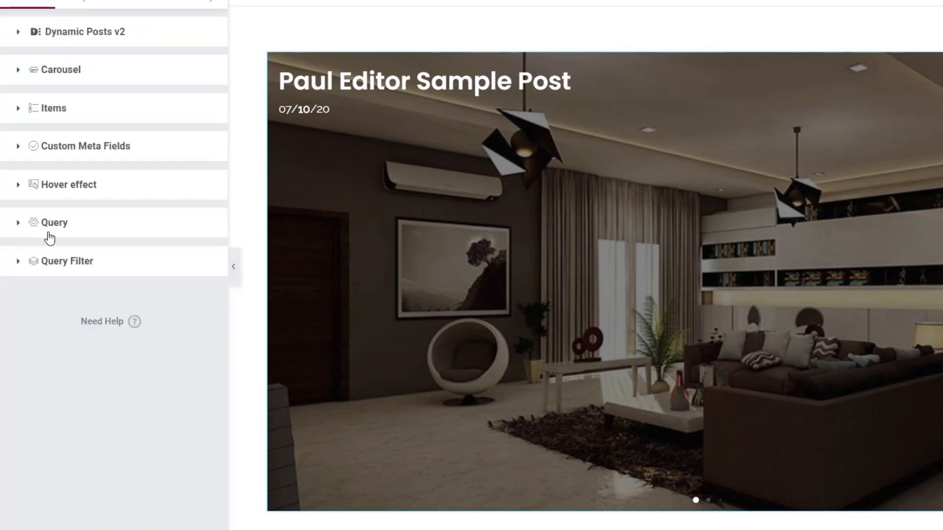
left_click(60, 194)
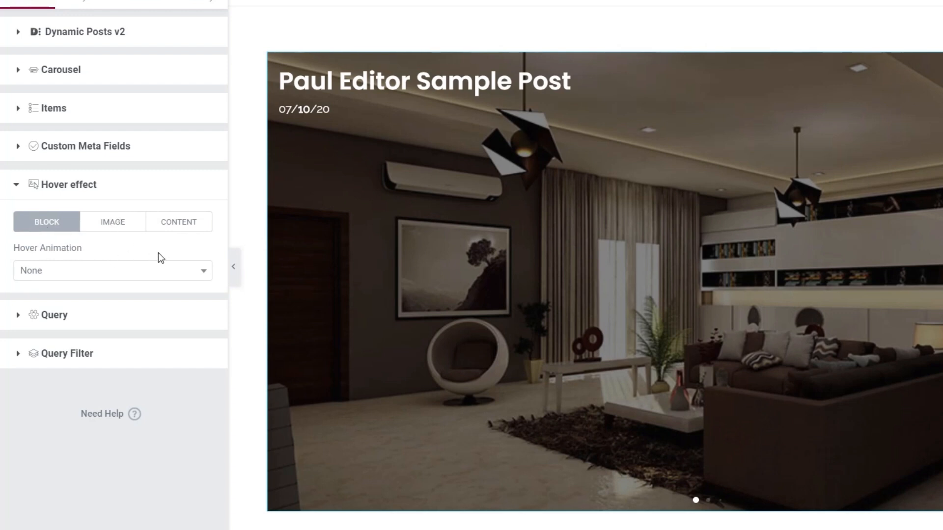
left_click(172, 230)
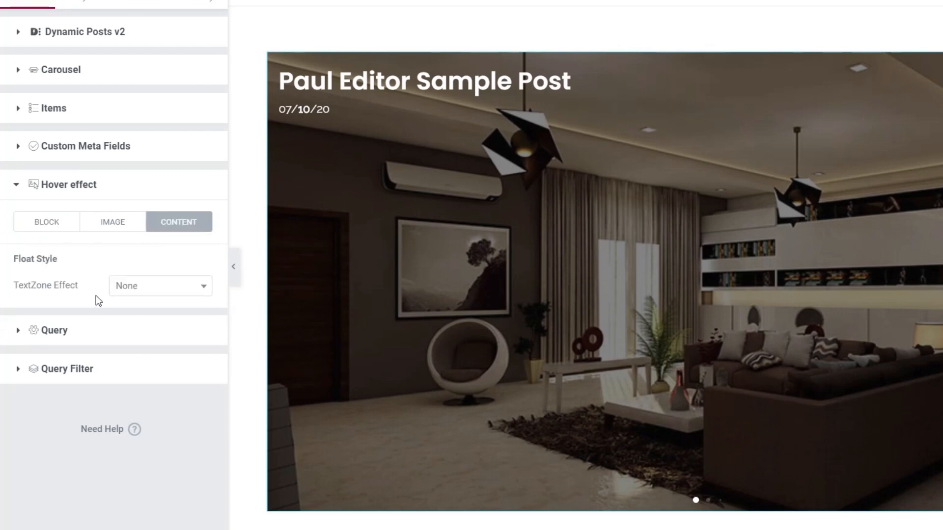
left_click(155, 286)
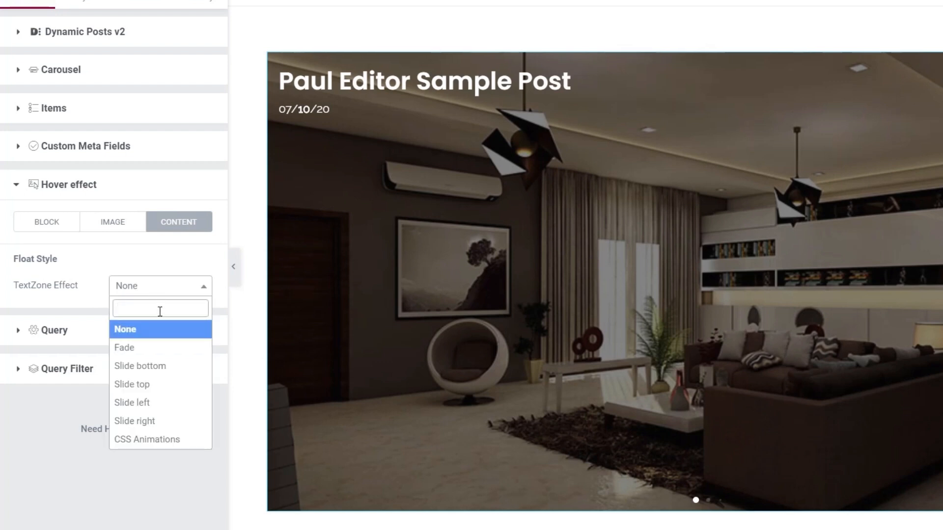
left_click(155, 385)
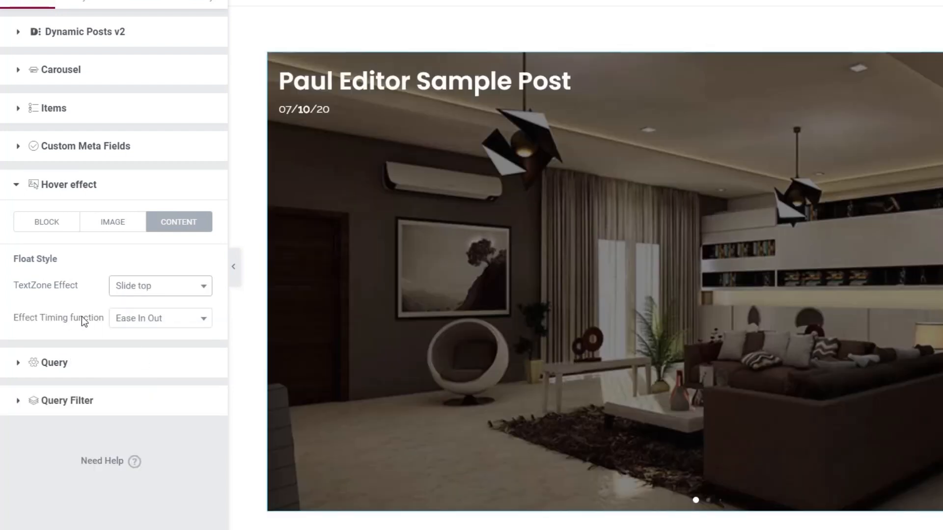
left_click(152, 322)
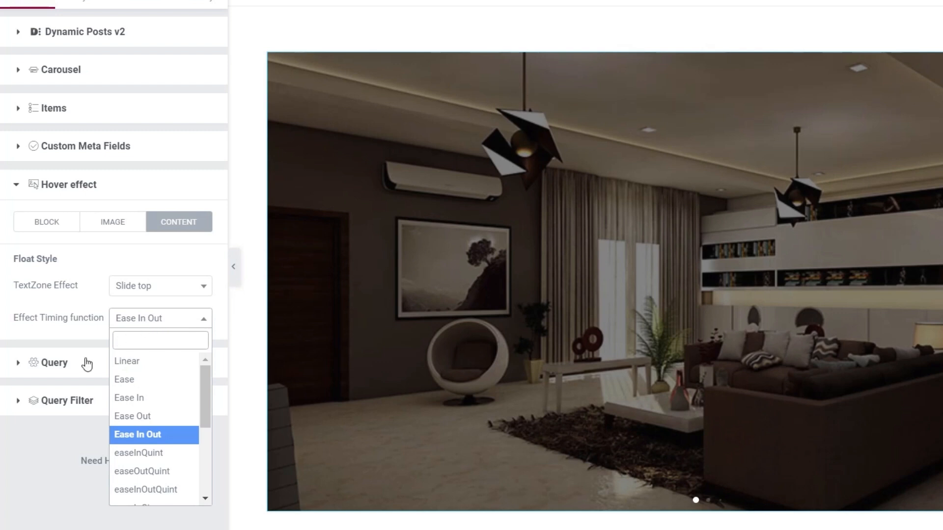
left_click(14, 502)
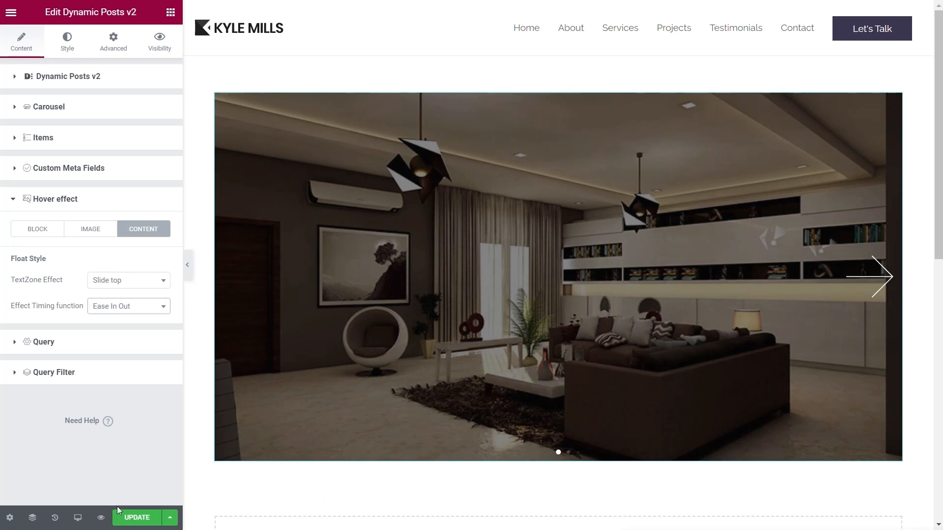
Step: Save the page and advance the carousel through its slides in the editor to check the content hover effect
left_click(140, 518)
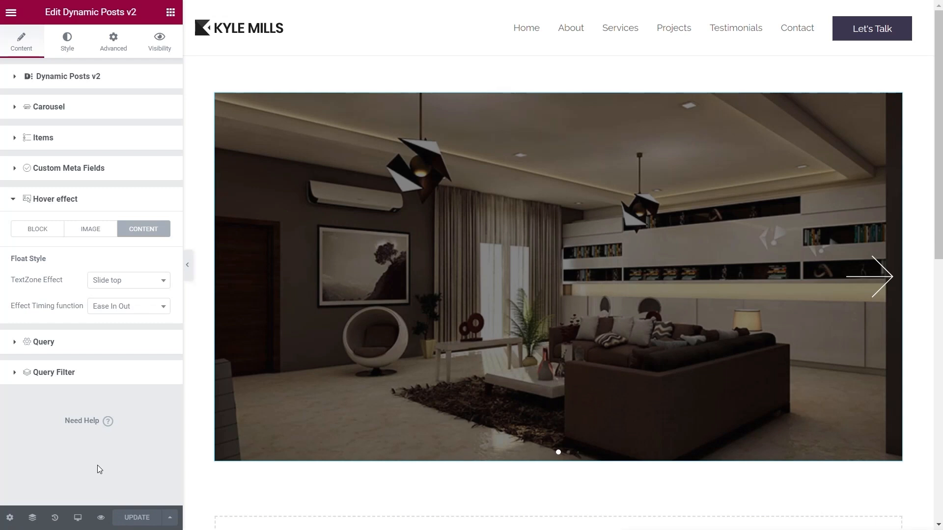
left_click(888, 276)
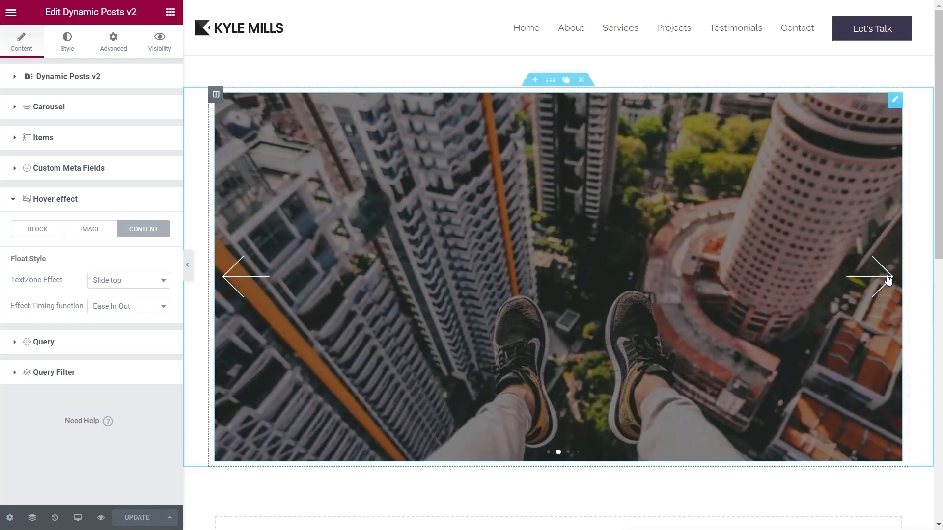
left_click(888, 277)
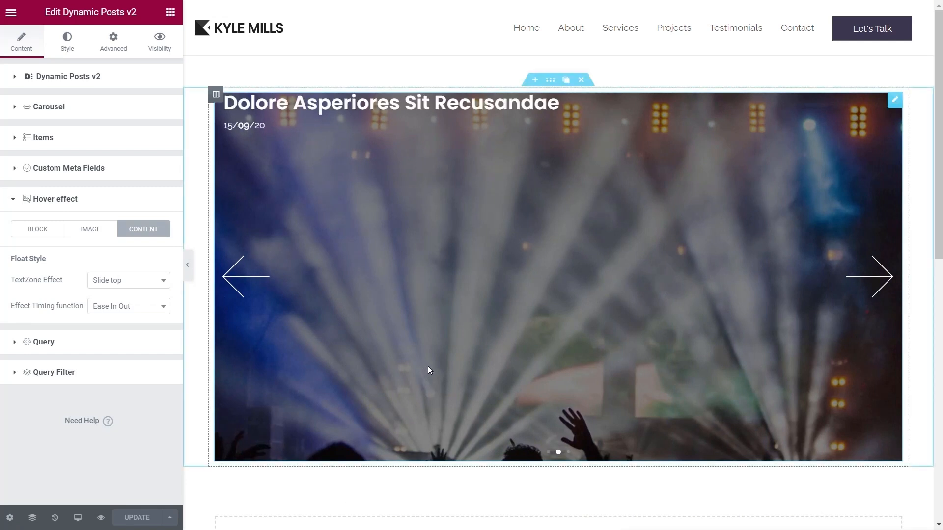
left_click(889, 276)
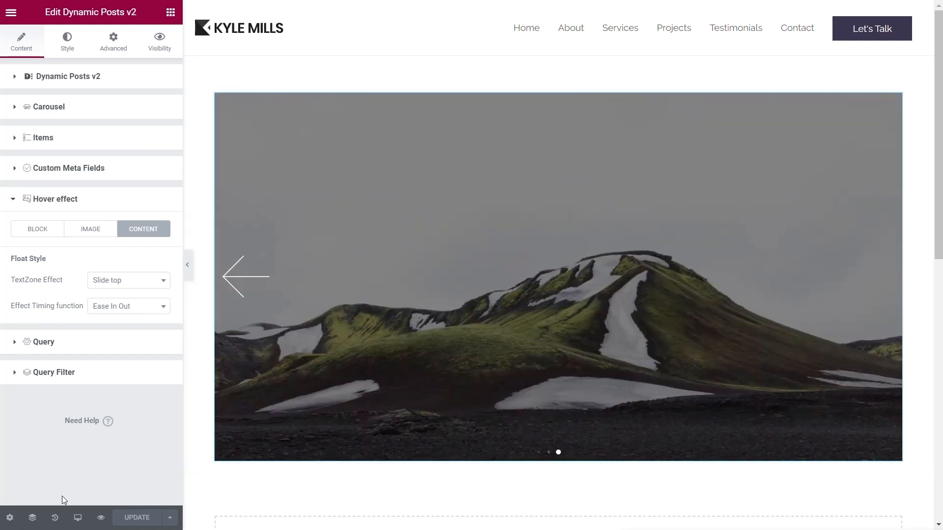
Step: Preview the live page and browse the carousel's slides to check the title and date hover animation
left_click(103, 519)
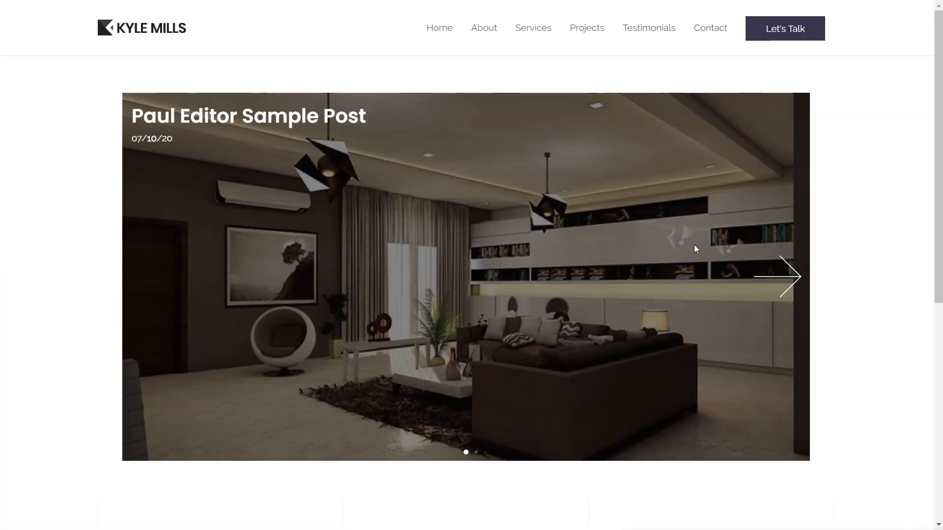
left_click(777, 277)
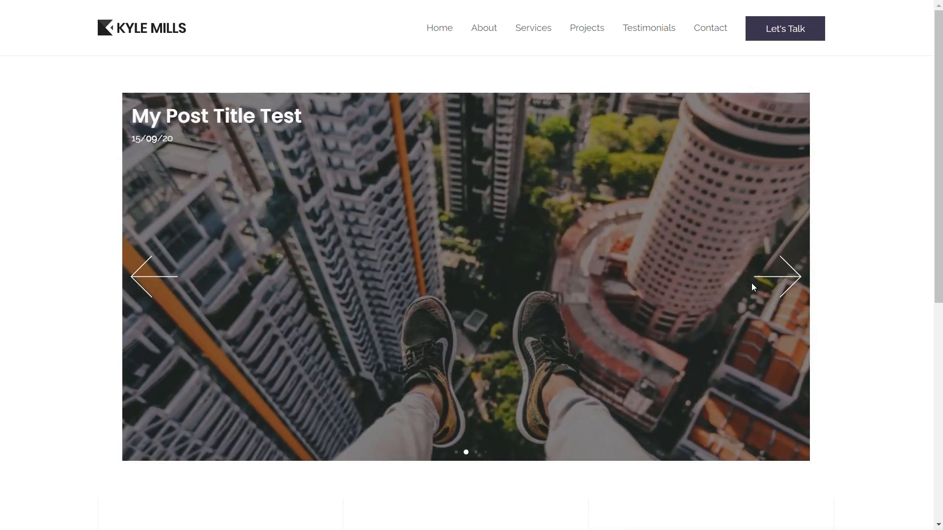
left_click(787, 279)
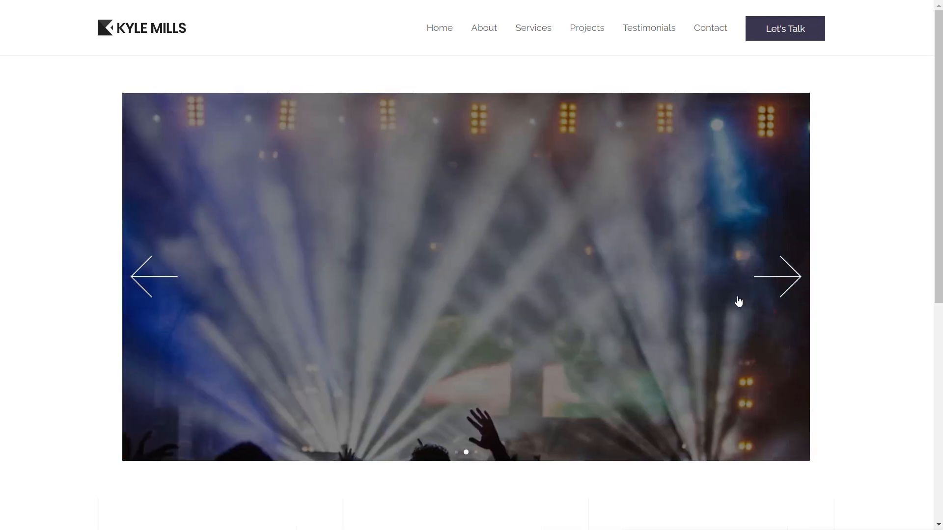
left_click(476, 453)
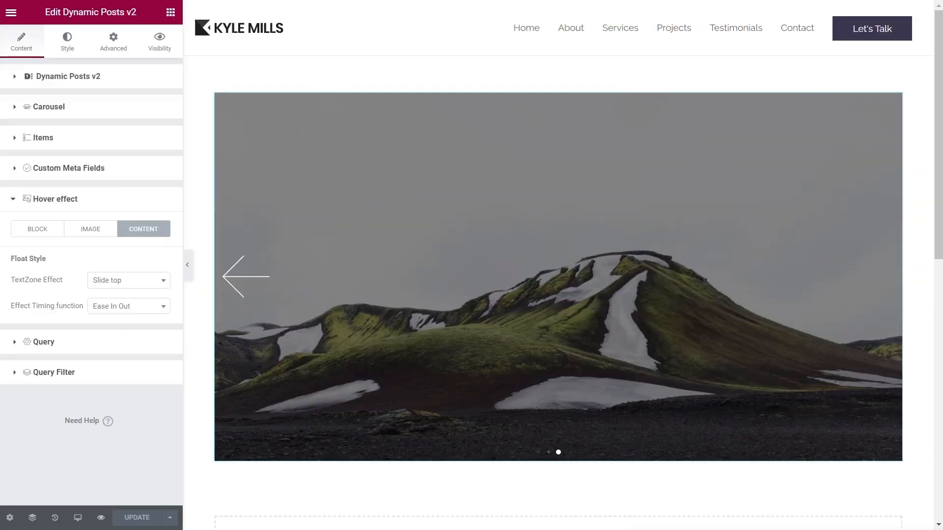
Step: Return the carousel to its first slide and change the query's Posts Offset so the first post is skipped
left_click(48, 343)
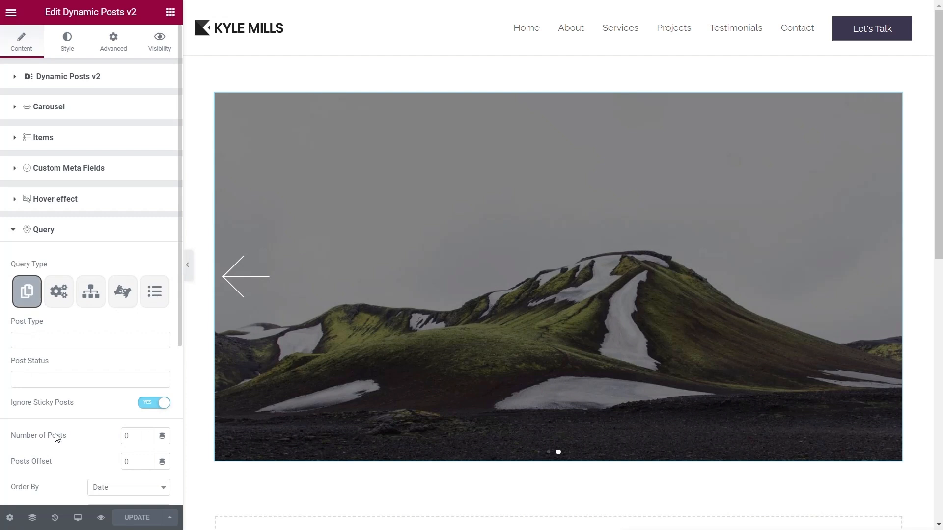
left_click(245, 283)
left_click(245, 283)
left_click(245, 284)
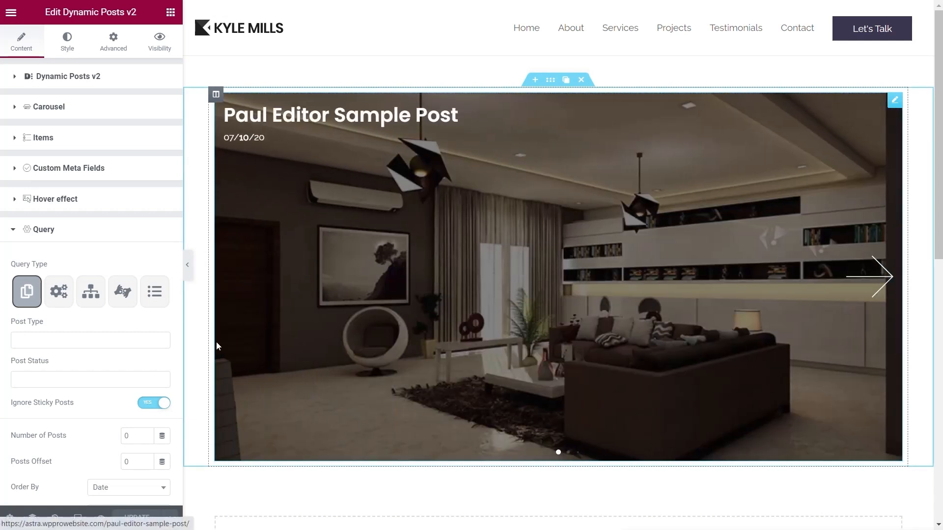
left_click(147, 460)
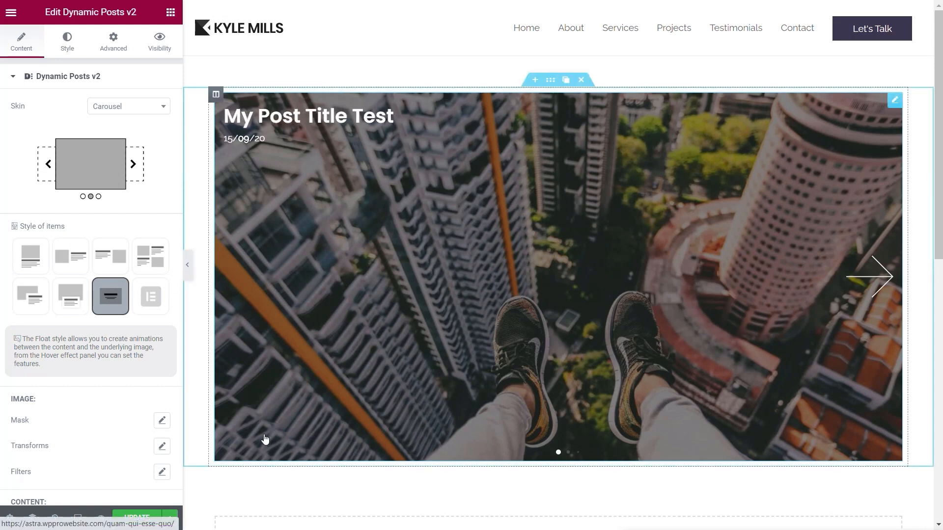
Step: Switch the Dynamic Posts v2 skin to Dual Carousel and save the page
left_click(132, 107)
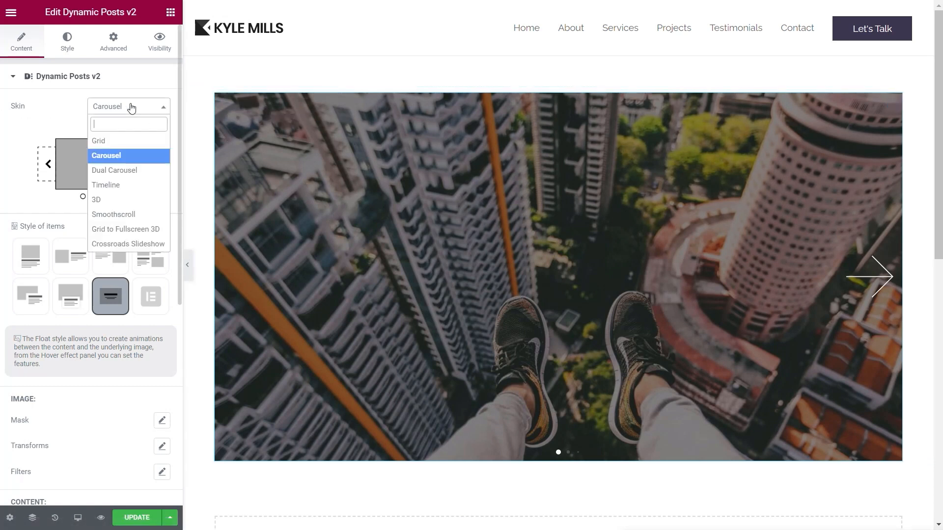
left_click(124, 170)
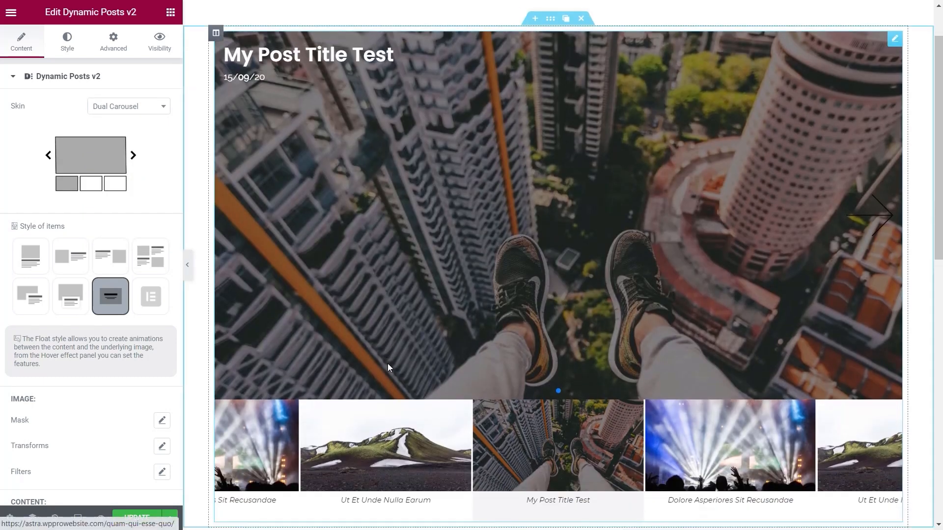
scroll(388, 367, "down", 1)
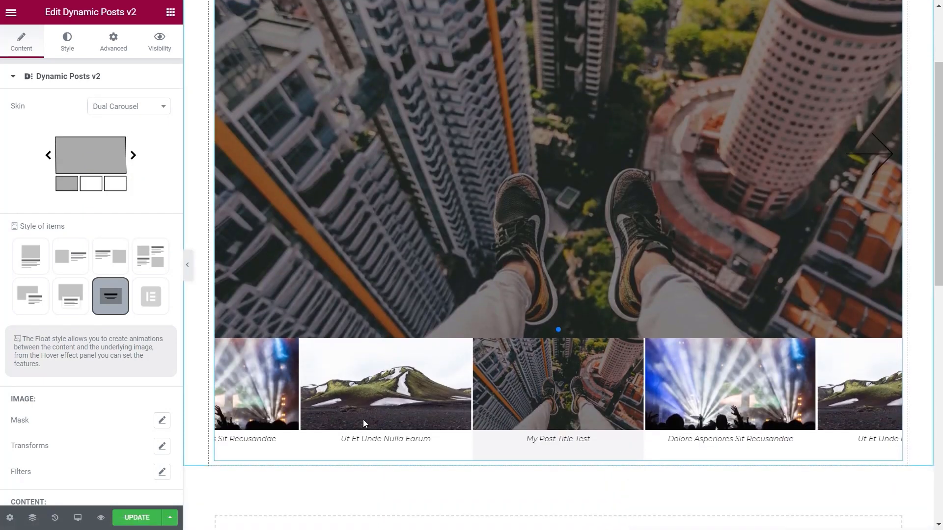
left_click(137, 517)
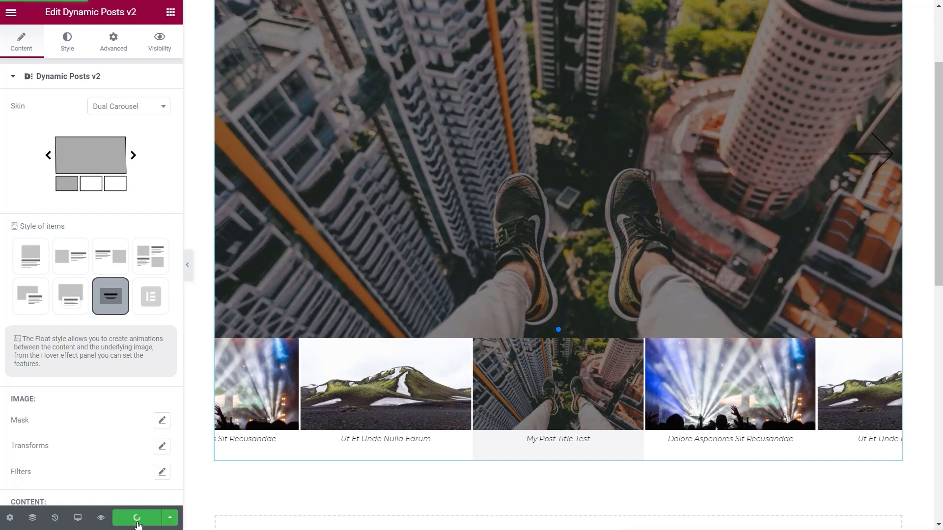
Step: Preview the live page and browse the dual carousel using its thumbnails and the next arrow
left_click(100, 517)
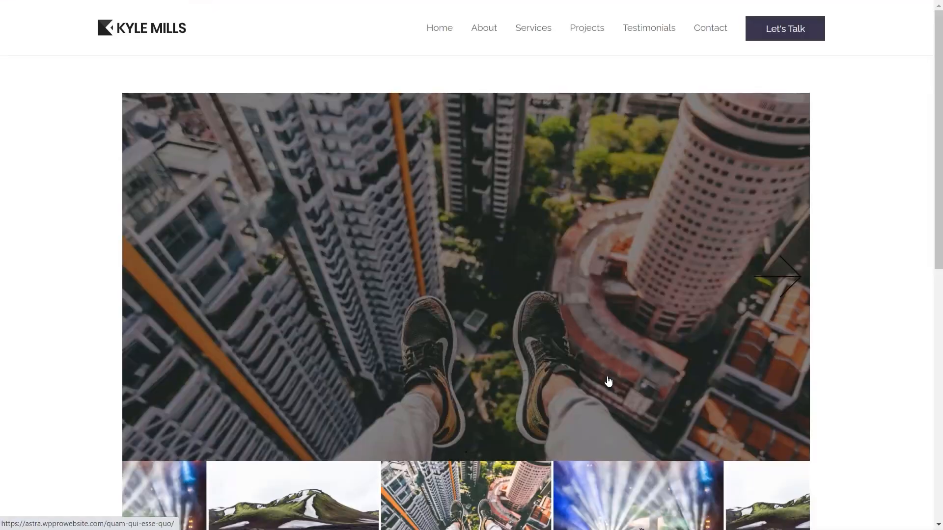
scroll(842, 360, "down", 1)
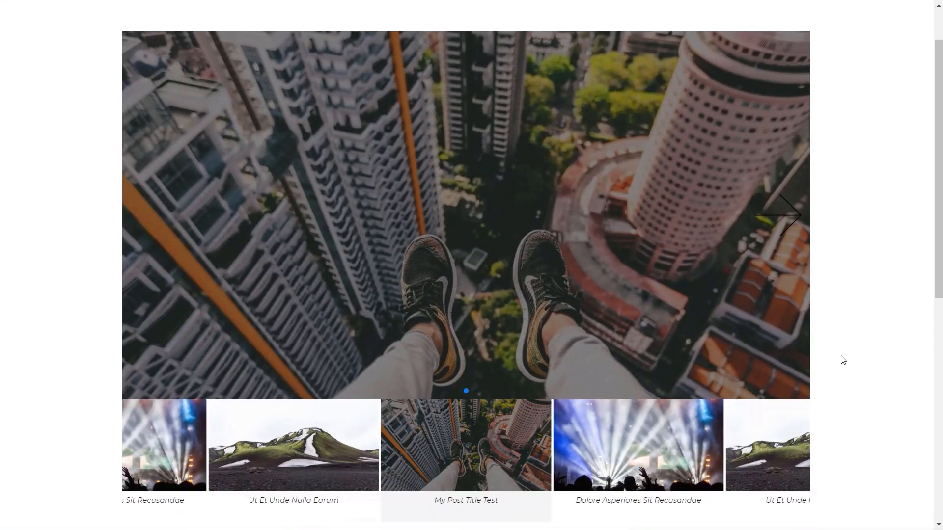
left_click(631, 430)
left_click(265, 458)
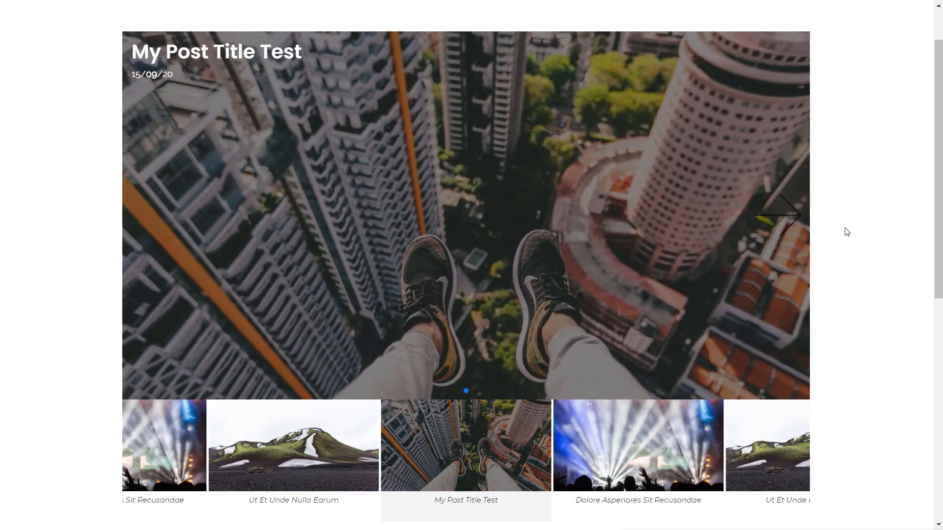
left_click(794, 220)
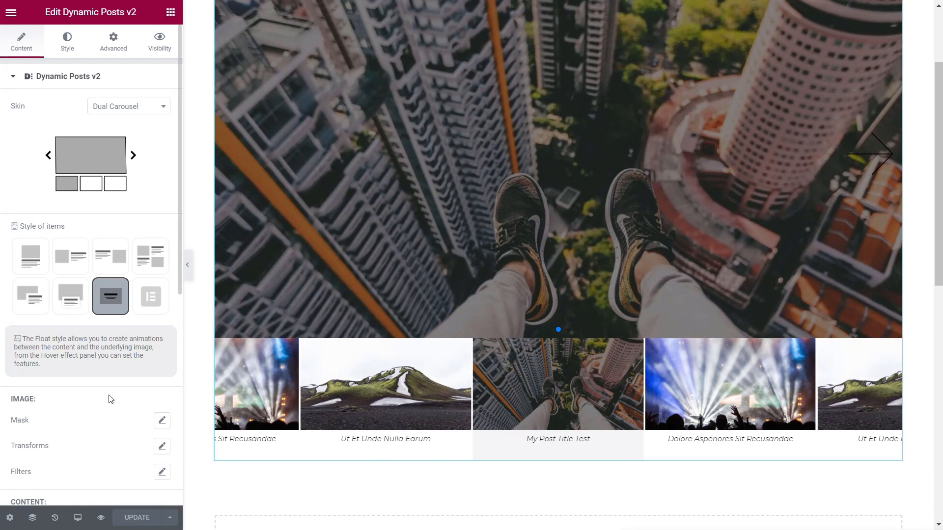
Step: Examine the Dual Carousel thumbnail settings, including slides per view, spacing, status and title options
scroll(110, 397, "down", 3)
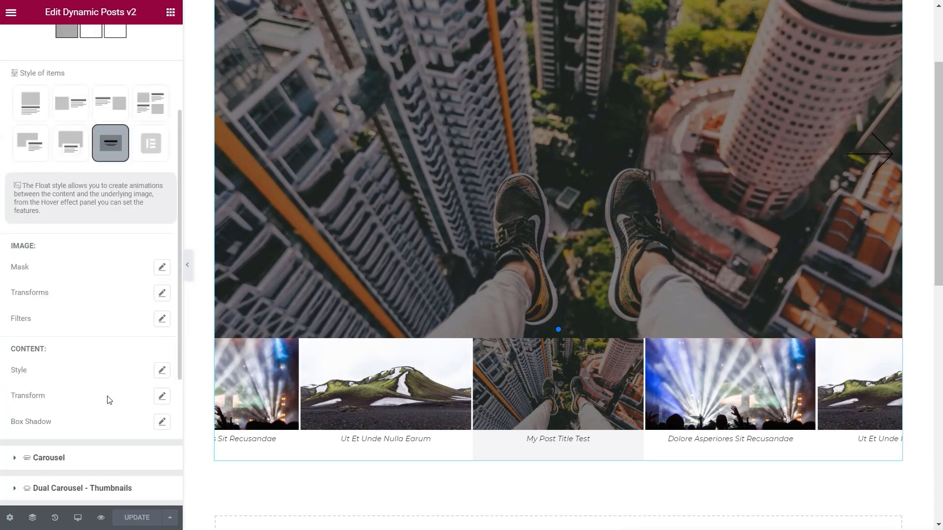
scroll(110, 400, "down", 2)
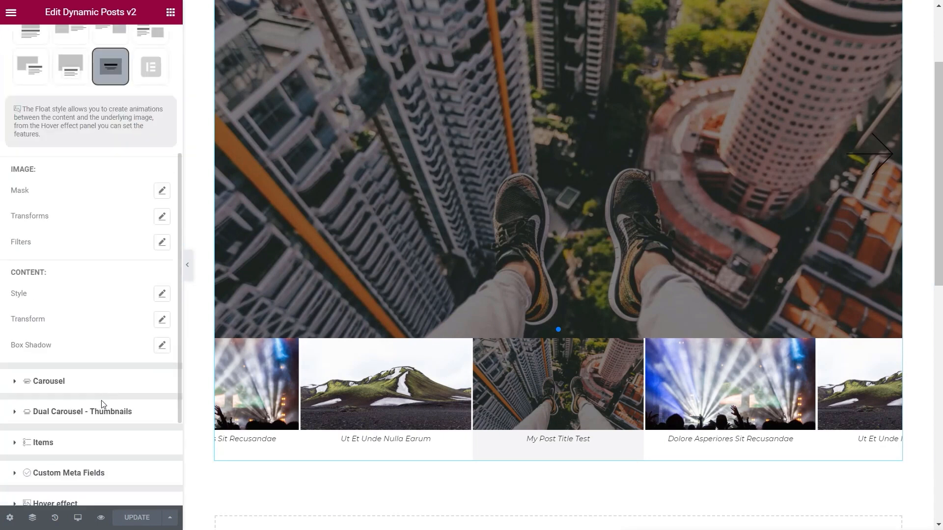
left_click(55, 414)
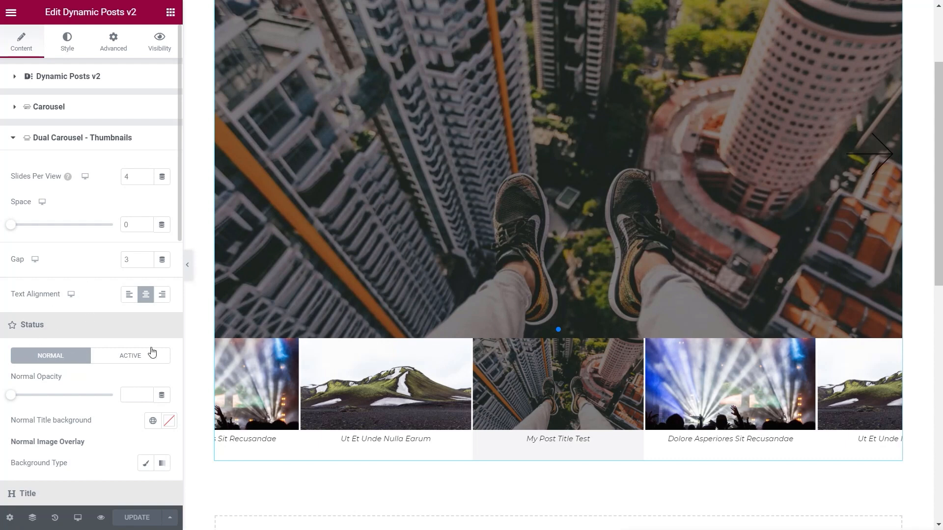
scroll(152, 352, "down", 2)
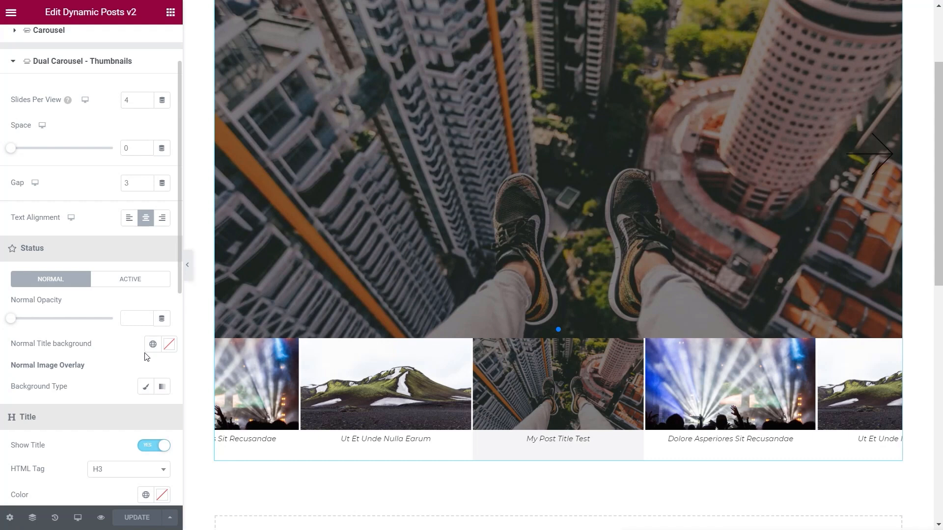
scroll(129, 328, "up", 2)
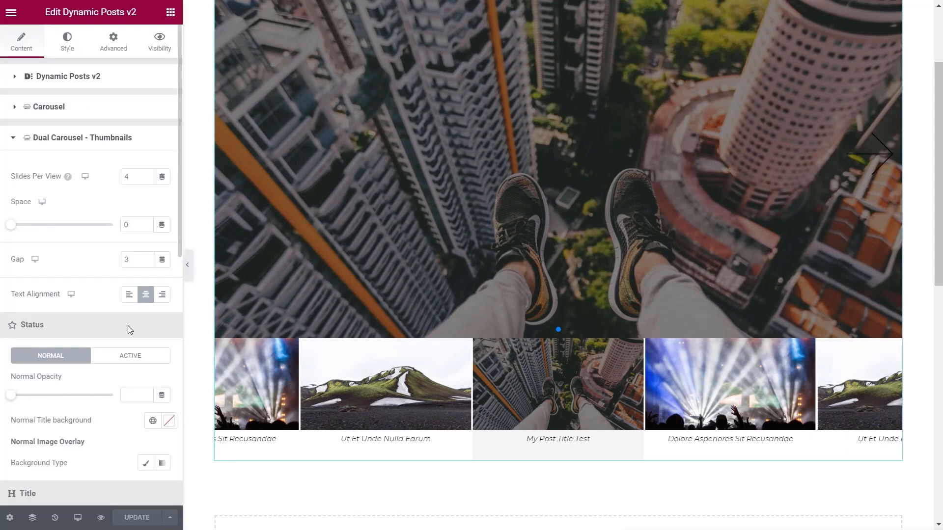
Step: Switch the Dynamic Posts v2 skin to 3D and advance through its slides to check the rotation
left_click(73, 77)
left_click(159, 106)
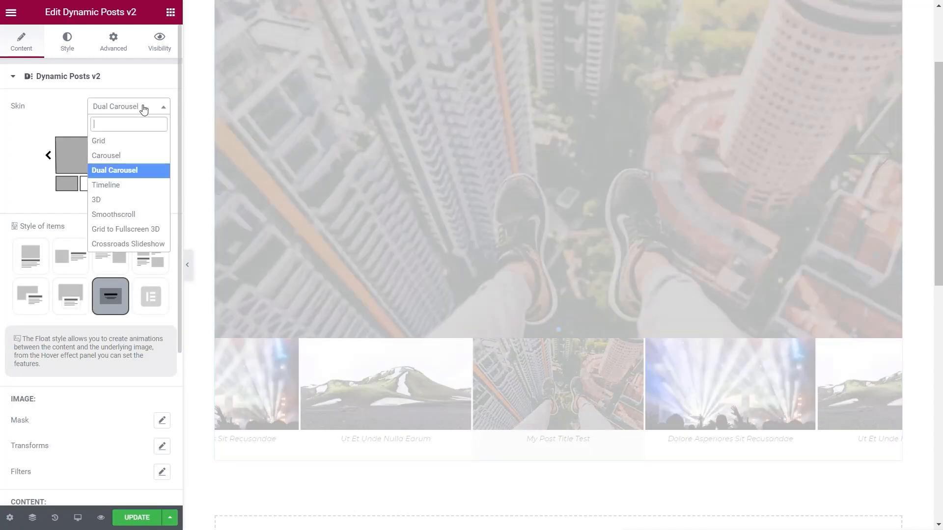
left_click(166, 106)
left_click(143, 112)
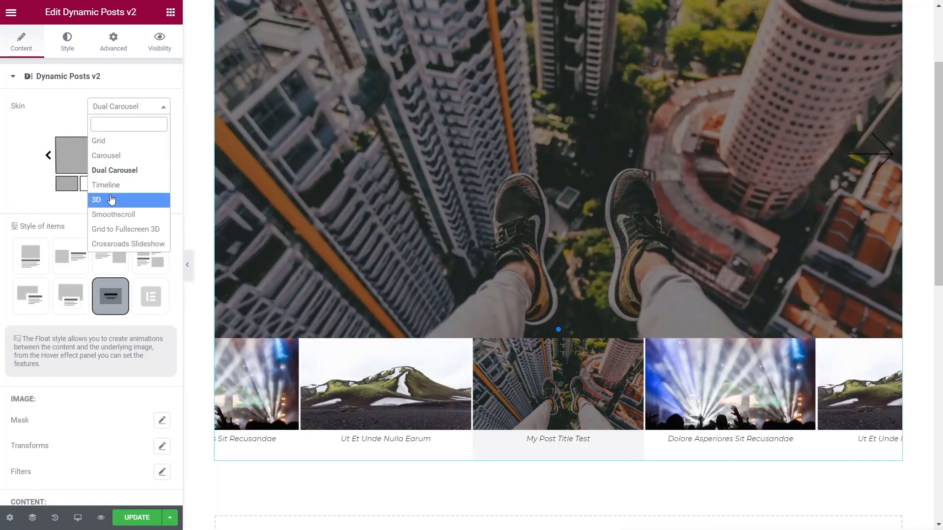
left_click(113, 199)
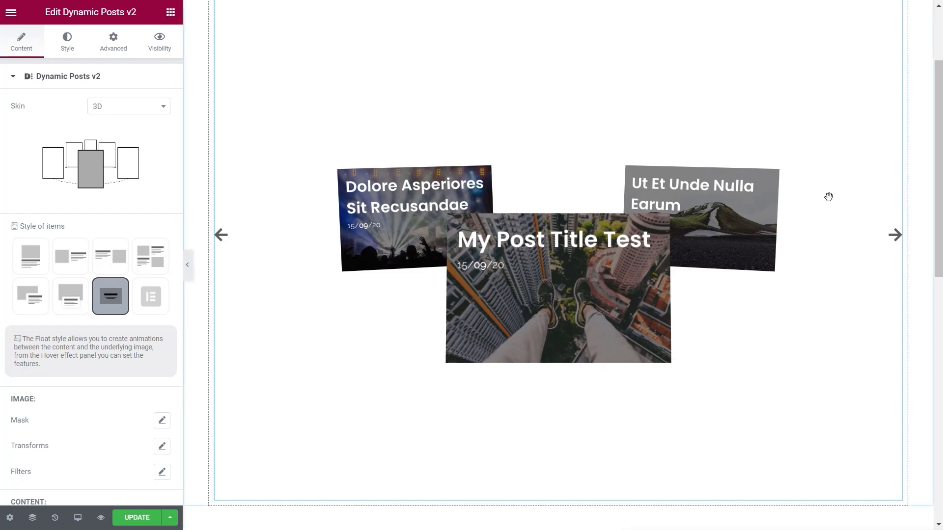
left_click(894, 236)
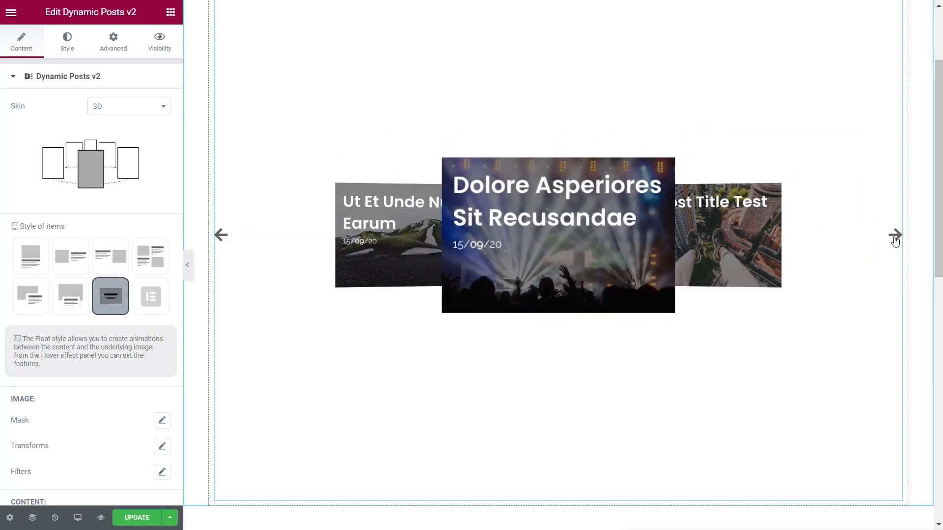
left_click(894, 237)
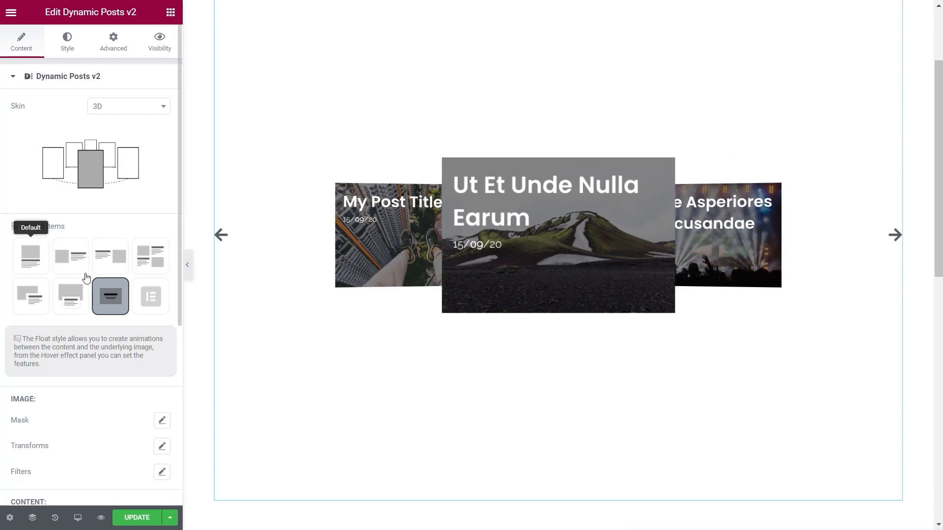
Step: Set the Type of 3D to Row and the Size plane to 714
scroll(98, 411, "down", 5)
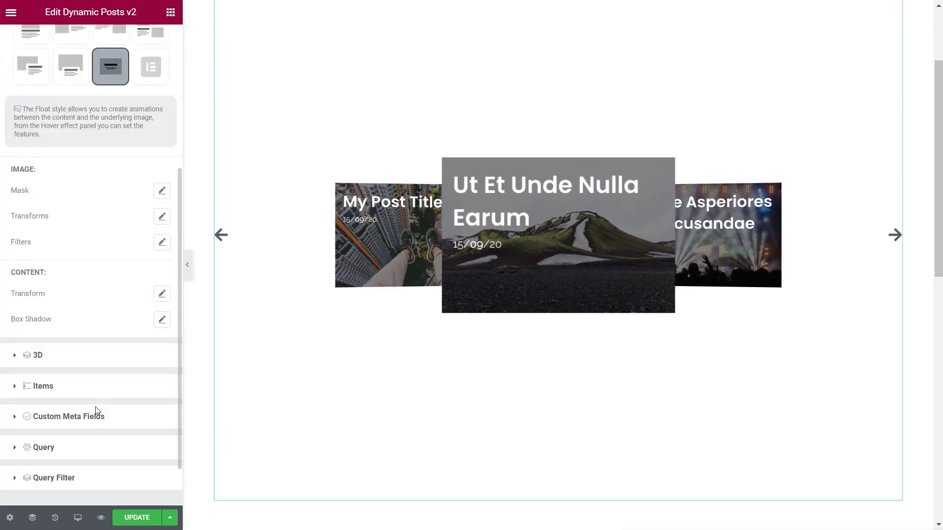
left_click(35, 356)
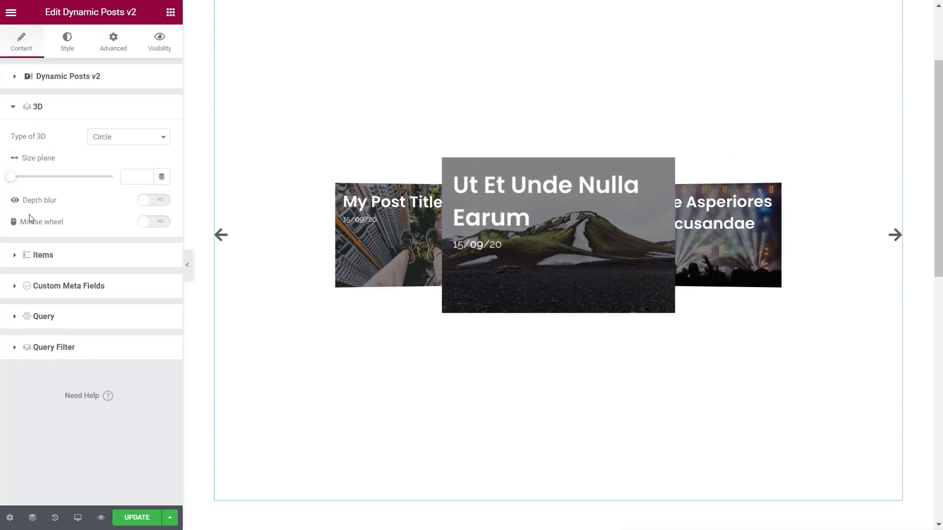
left_click(131, 140)
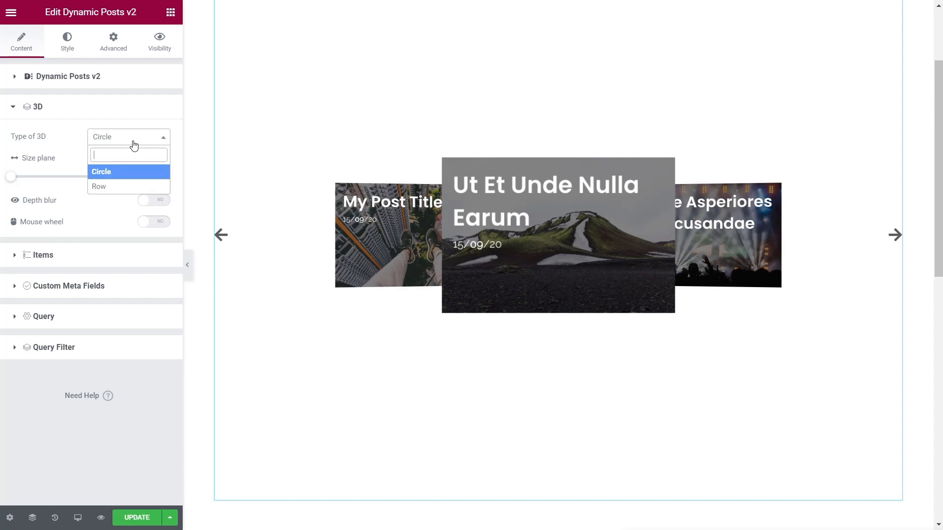
left_click(113, 188)
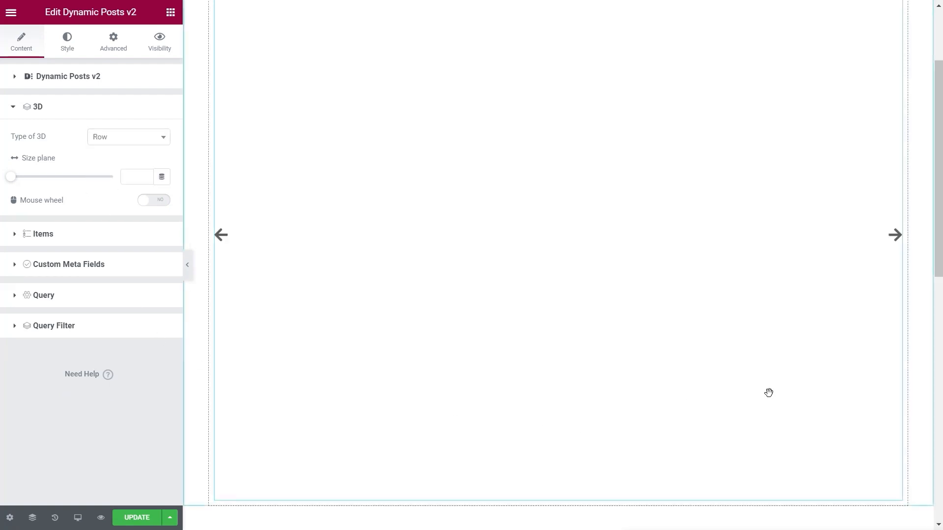
left_click(895, 236)
left_click(895, 235)
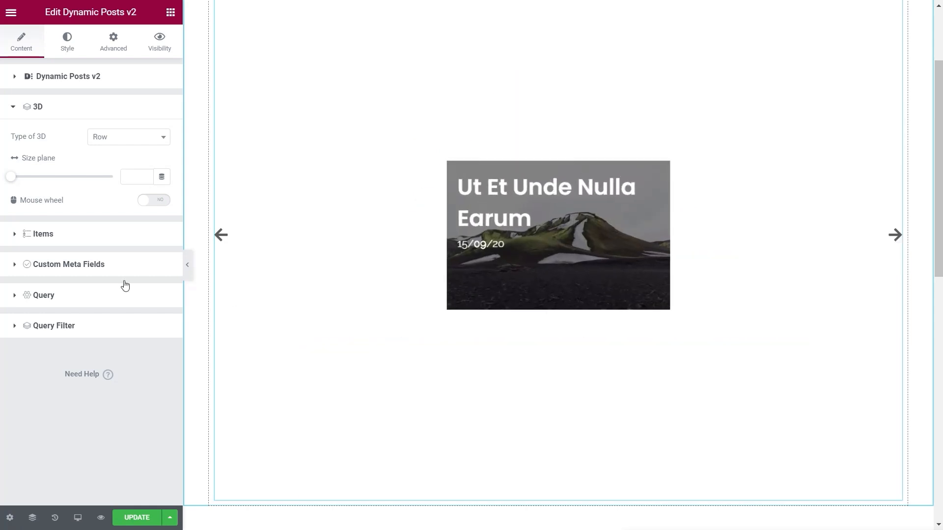
left_click_drag(30, 177, 75, 179)
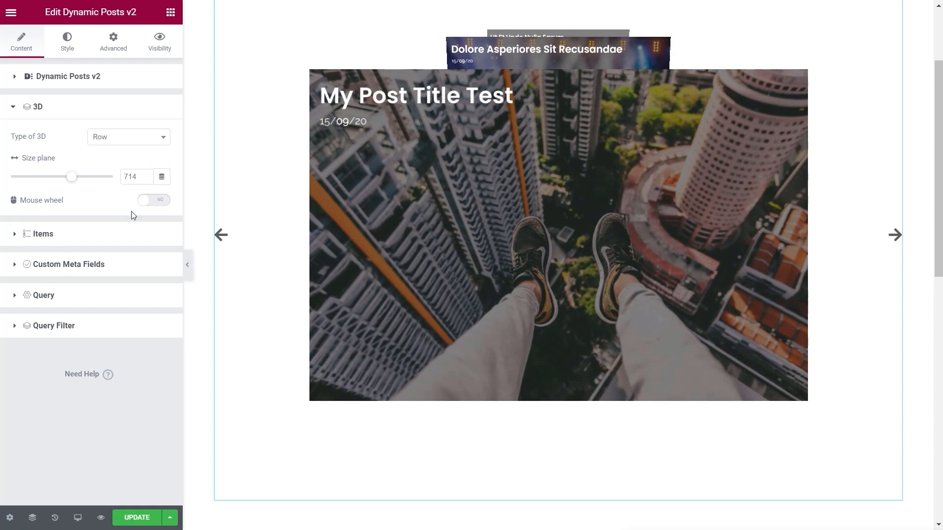
Step: Enable Mouse wheel for the 3D skin and scroll through the slides in both directions
left_click(159, 201)
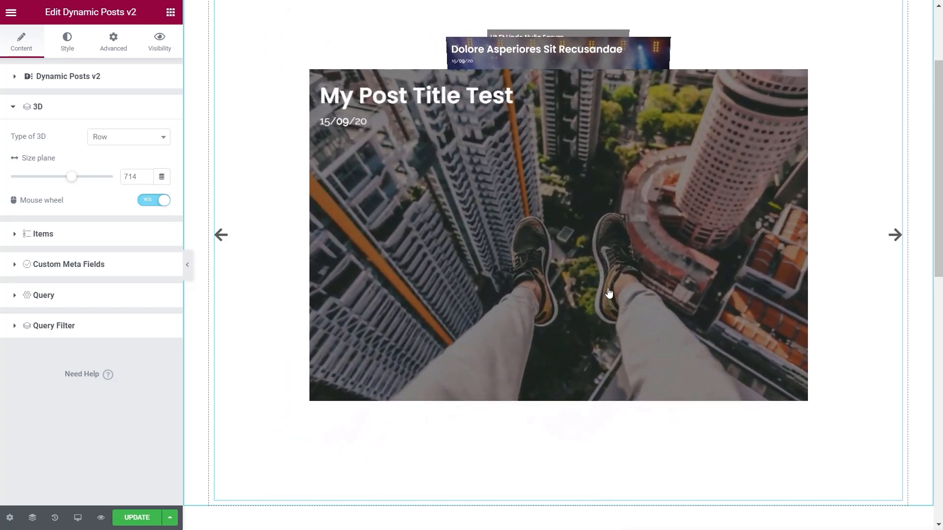
scroll(609, 293, "down", 1)
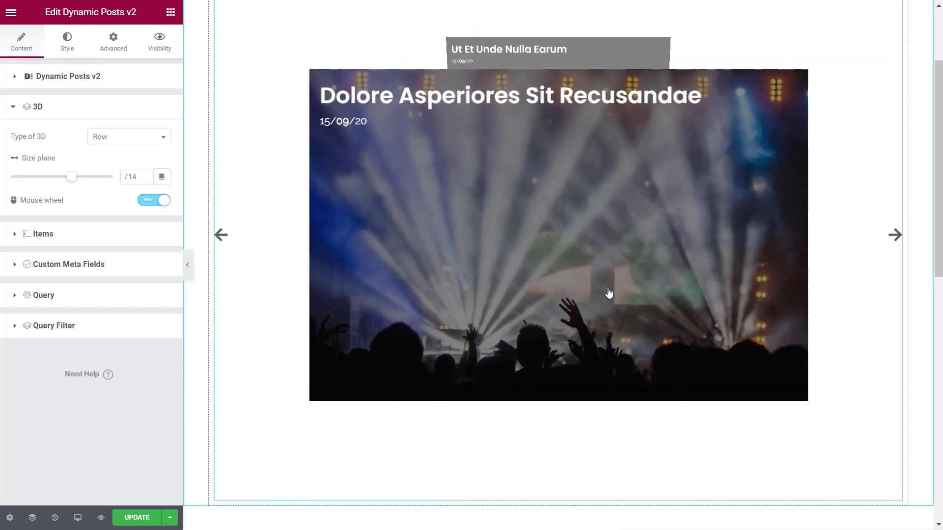
scroll(608, 293, "up", 1)
Step: Set the Type of 3D to Circle, enable Depth blur, and advance through the carousel's slides
left_click(107, 143)
left_click(101, 172)
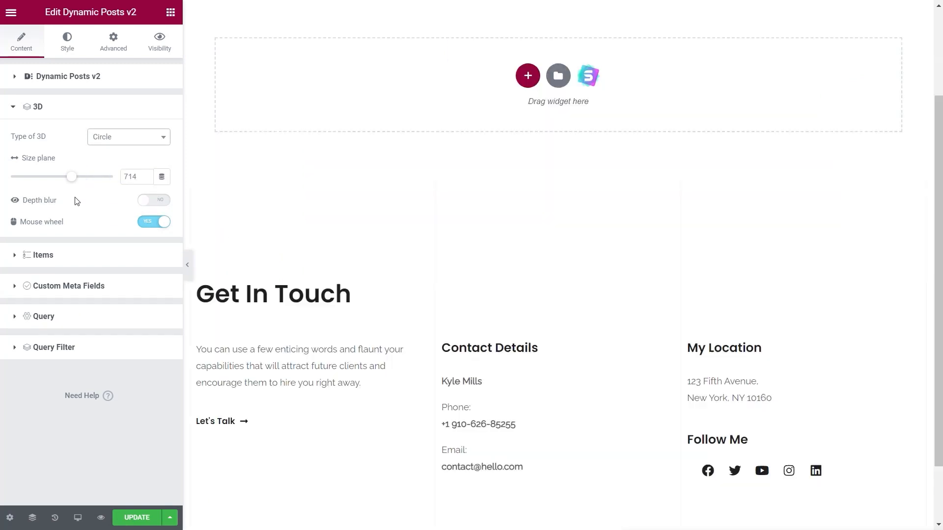
left_click(157, 202)
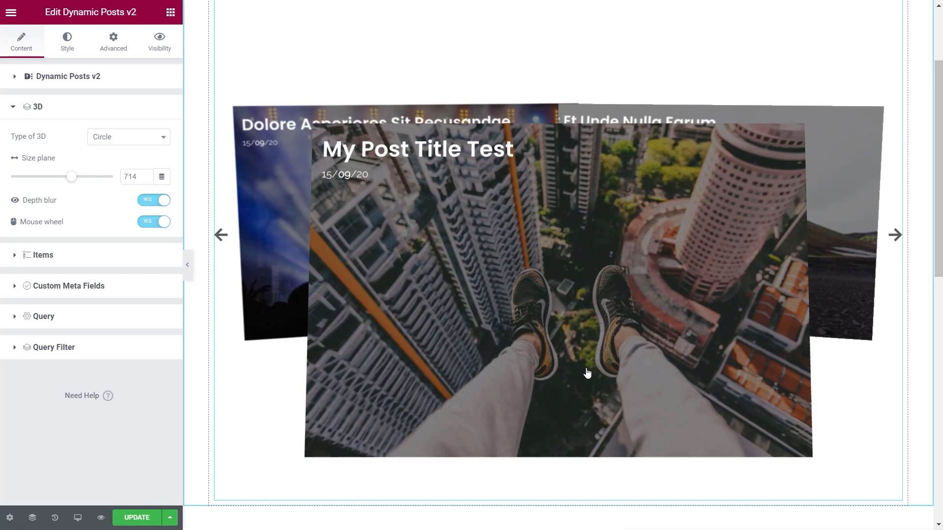
scroll(666, 365, "down", 1)
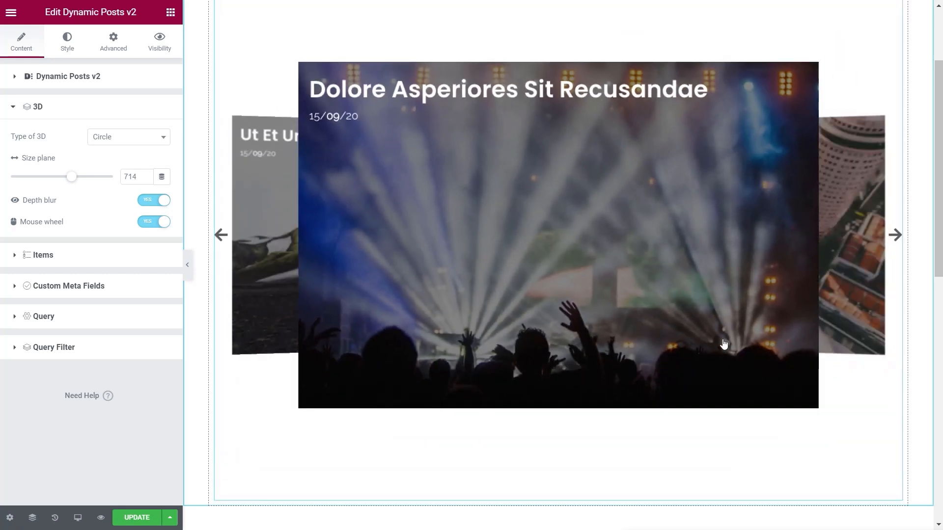
left_click(894, 235)
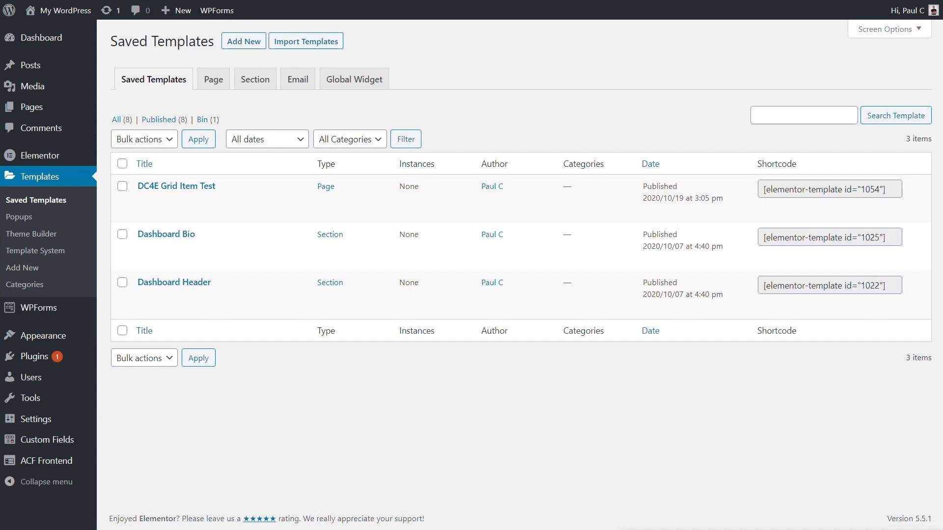
Step: Create a new Page template named "Dynamic Posts v2" from the WordPress Saved Templates screen
left_click(258, 46)
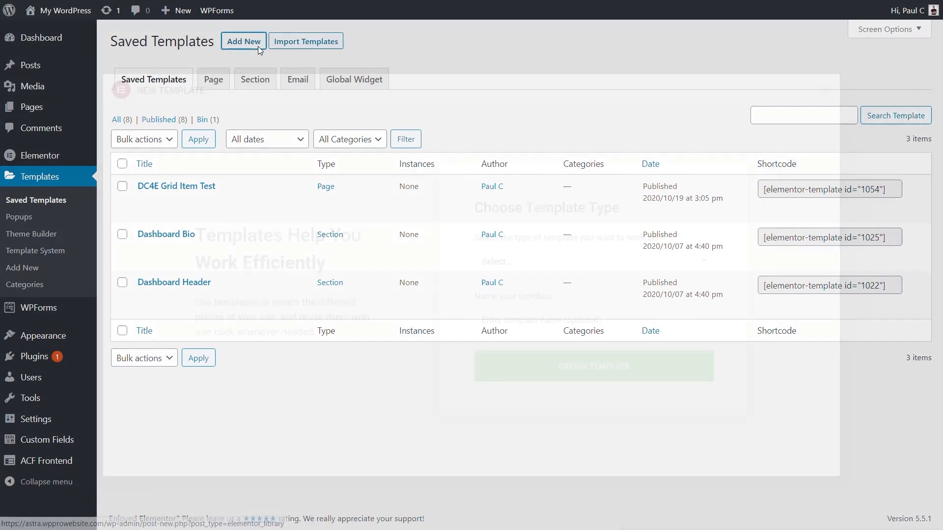
left_click(530, 261)
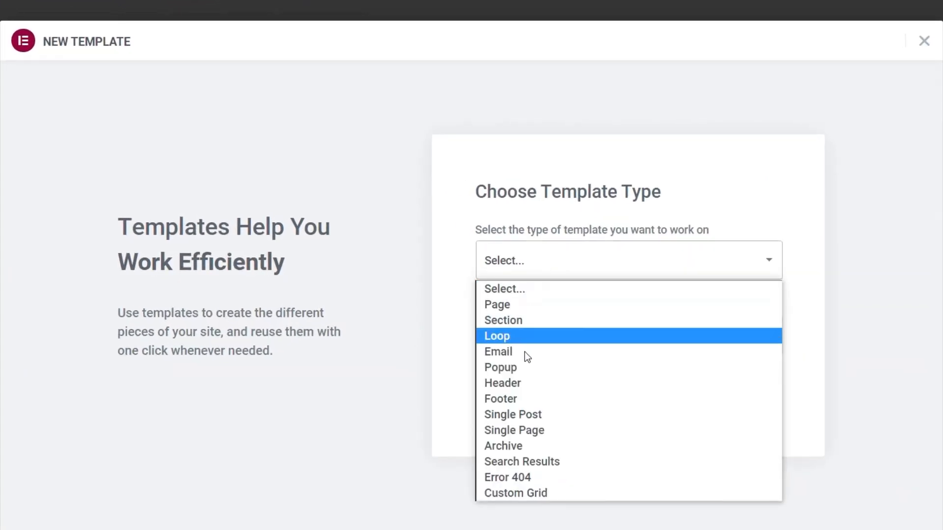
left_click(520, 305)
left_click(548, 336)
type("Dynamm")
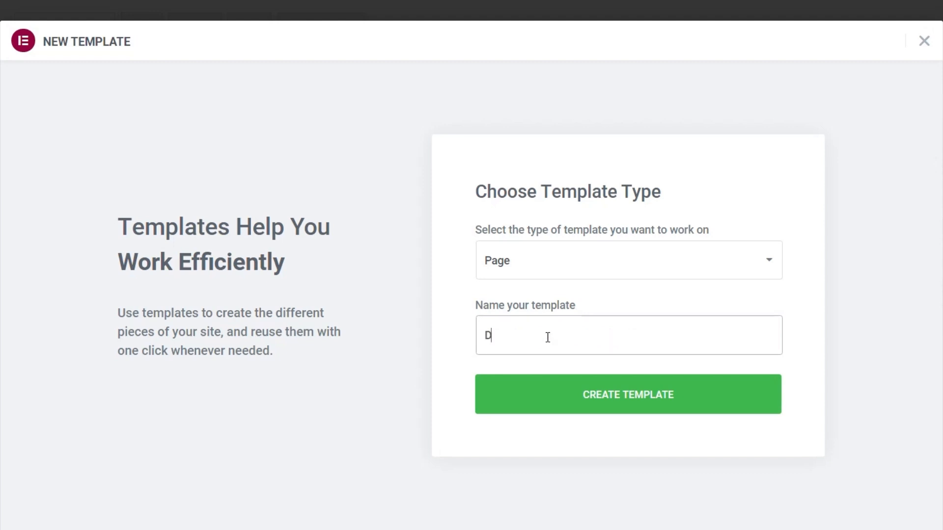
key("BackSpace")
key("BackSpace")
type("mic Posts v2")
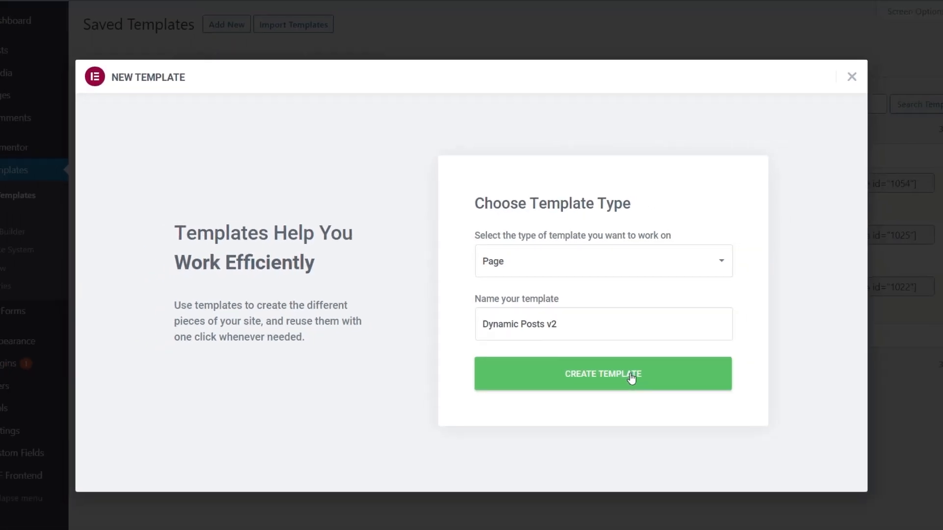
left_click(619, 370)
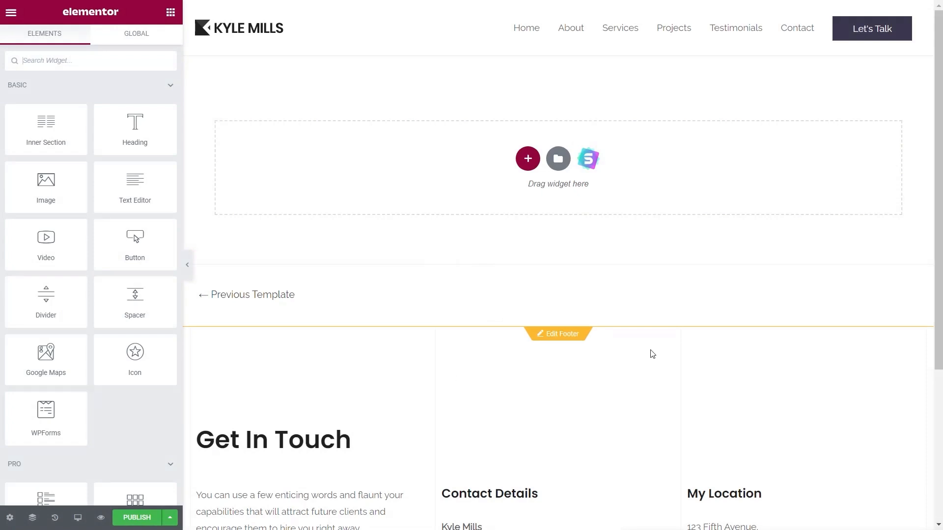
Step: Add a single-column section with its height set to Min Height and its vertical alignment to Bottom
left_click(526, 160)
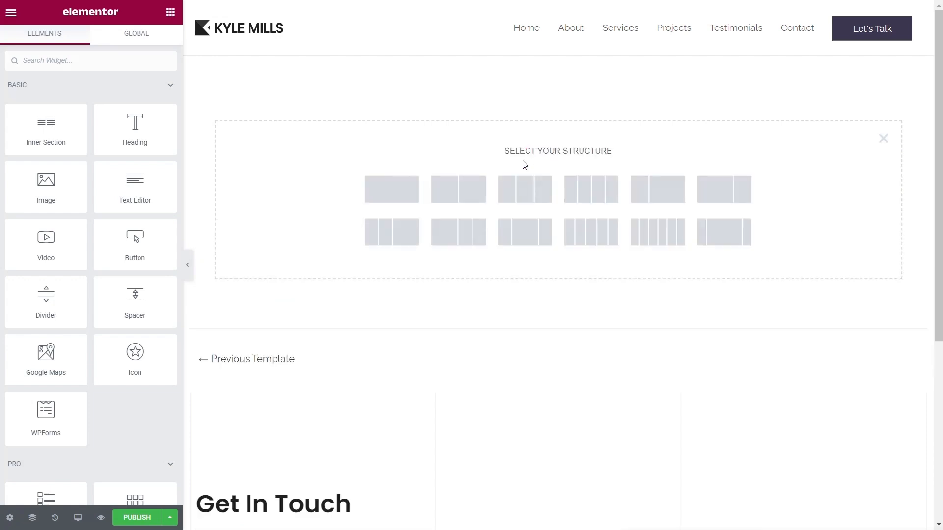
left_click(399, 193)
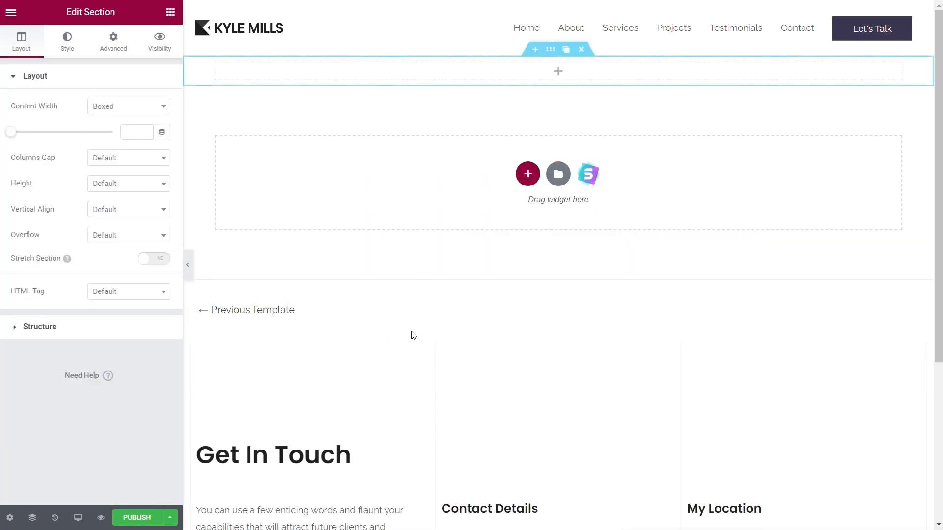
left_click(110, 186)
left_click(112, 248)
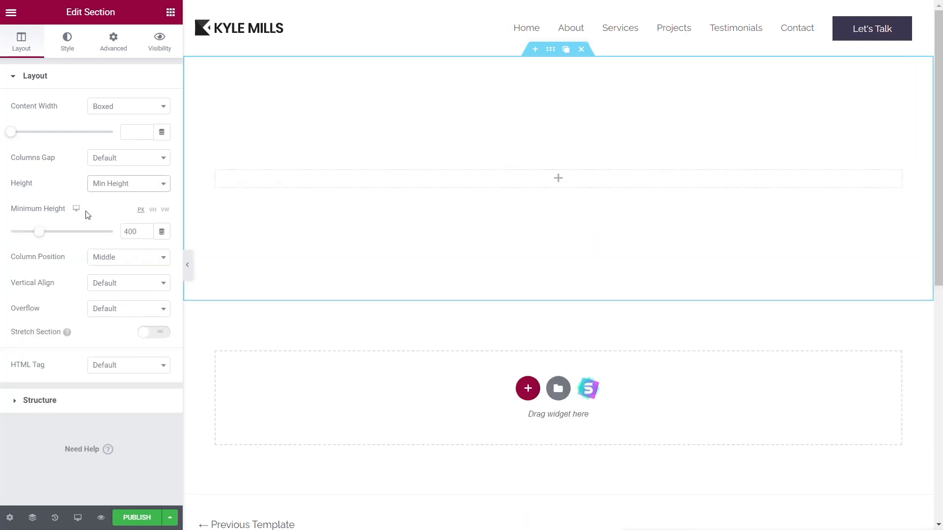
left_click(124, 262)
left_click(124, 262)
left_click(123, 284)
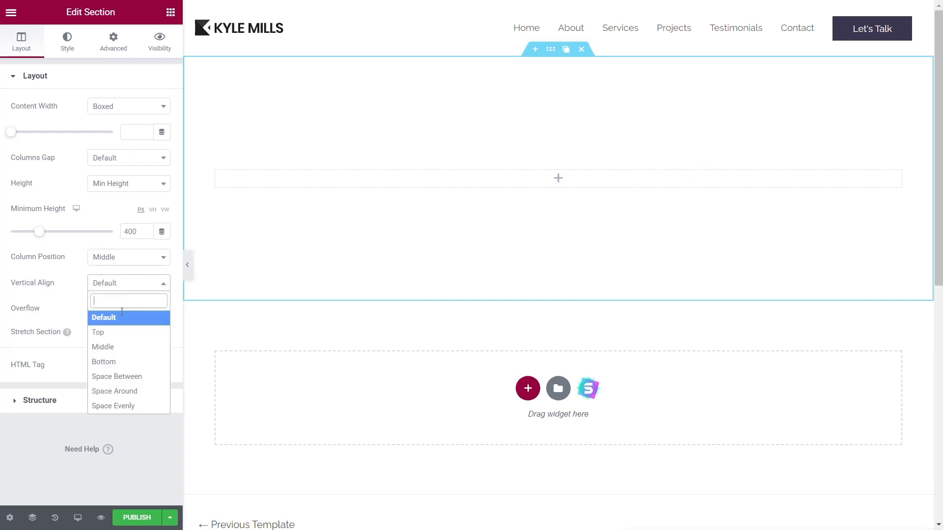
left_click(112, 363)
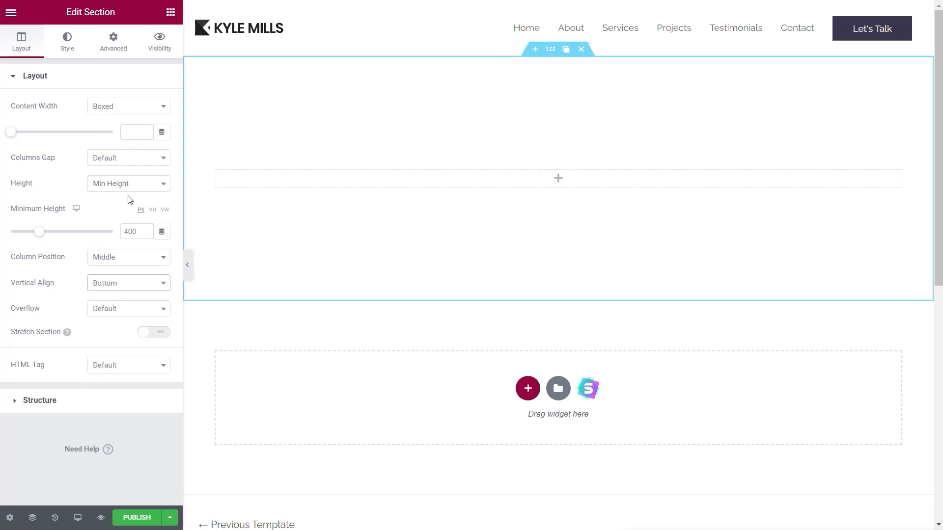
Step: Set the section's padding to 50 px on all sides
left_click(121, 48)
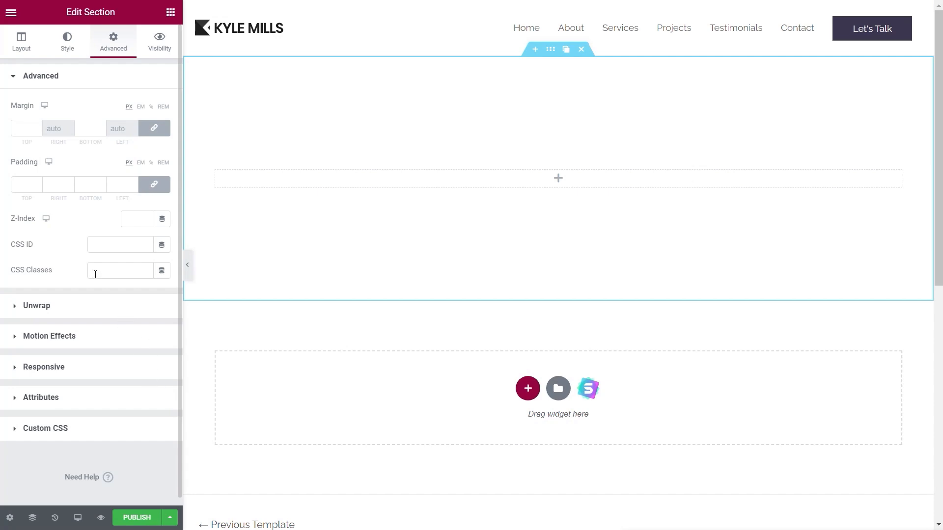
left_click(29, 185)
type("50")
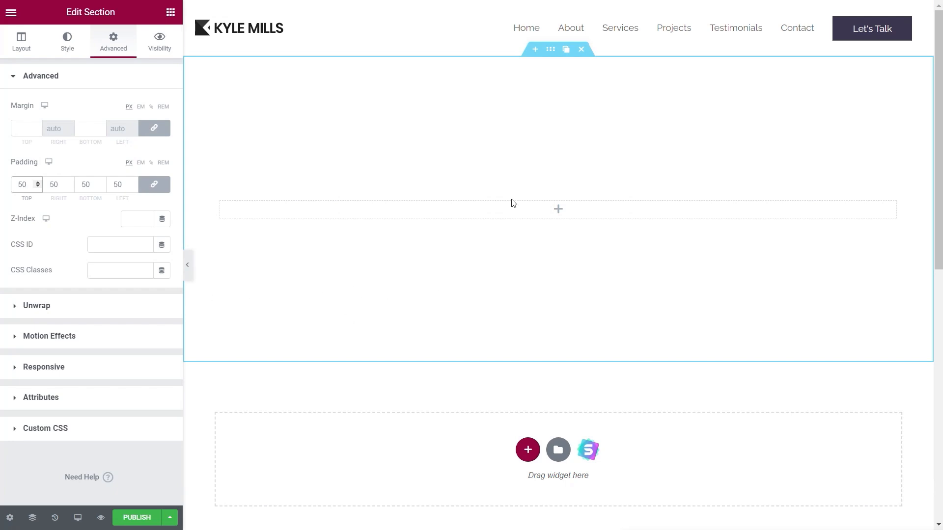
Step: Give the section a Classic background whose image is the dynamic Featured Image
left_click(66, 47)
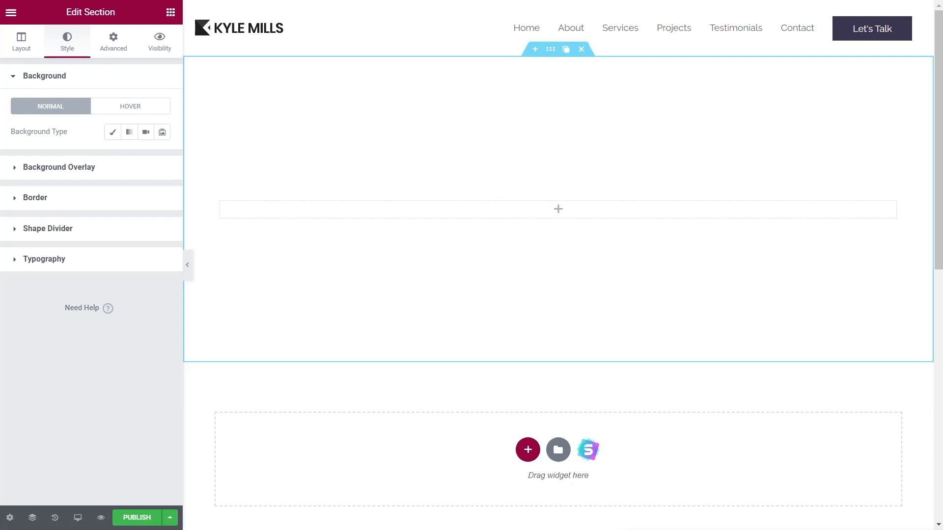
left_click(113, 135)
mouse_move(141, 236)
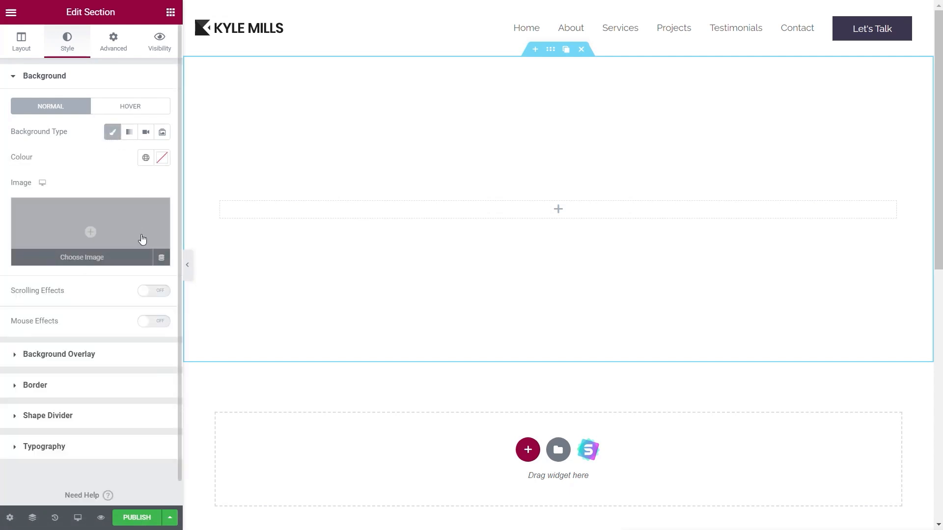
left_click(161, 259)
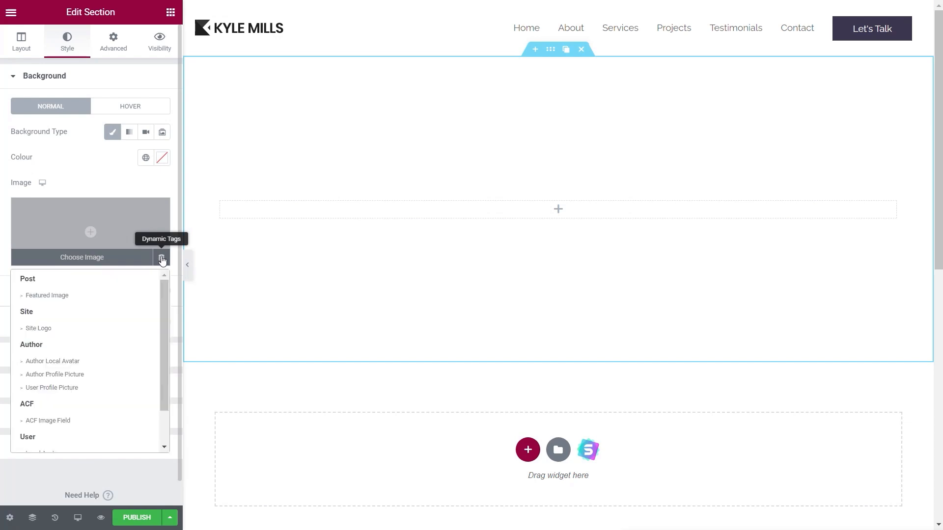
left_click(65, 295)
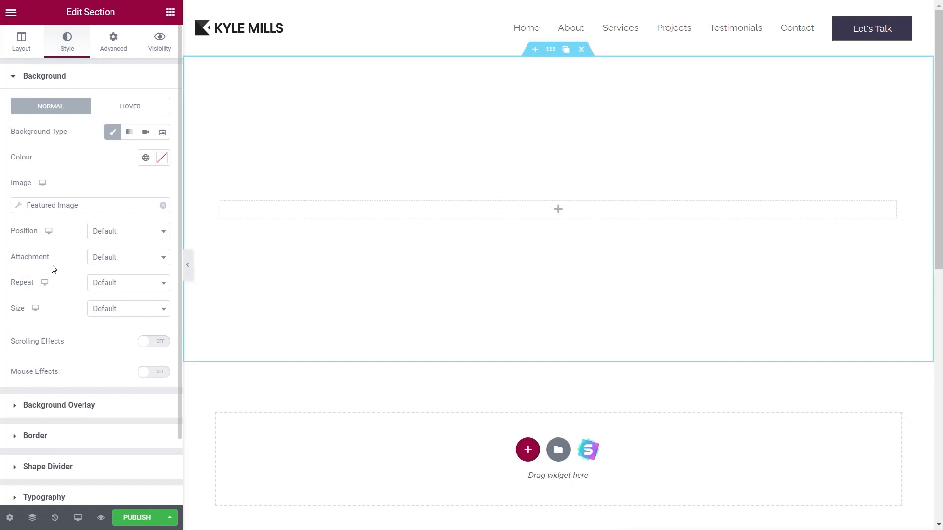
Step: Set the background image's position to Centre Centre, repeat to No-repeat and size to Cover
left_click(137, 234)
left_click(136, 280)
left_click(112, 282)
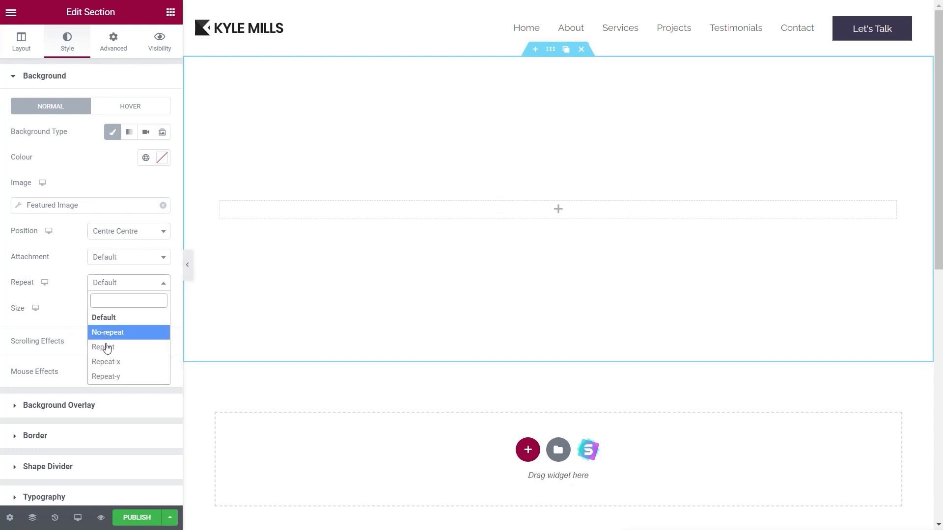
left_click(119, 333)
left_click(118, 313)
left_click(107, 372)
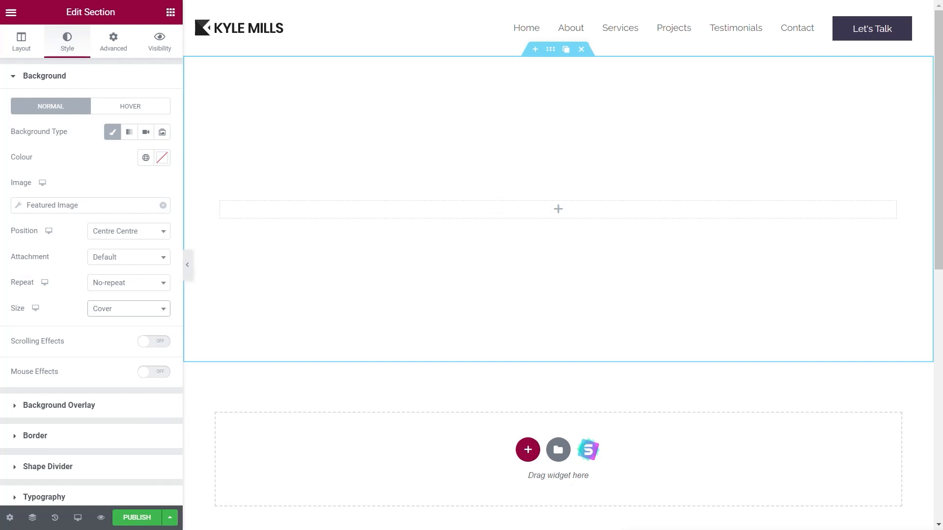
Step: Add a gradient background overlay to the section, running from off-white #F6F1F1 to near-black
left_click(83, 407)
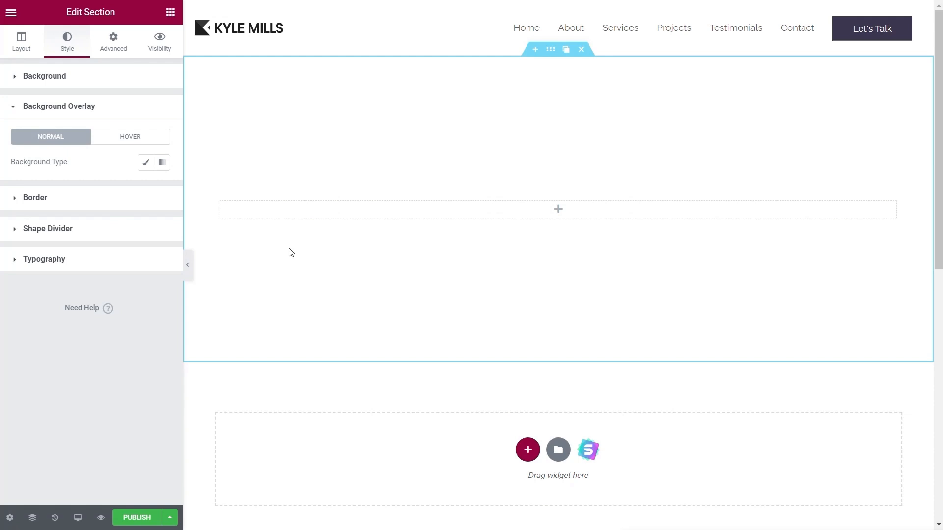
left_click(162, 164)
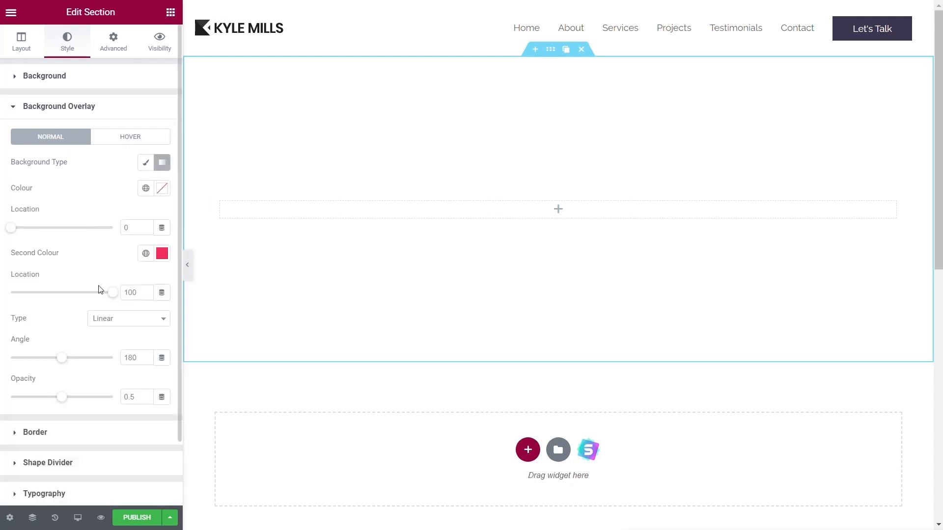
left_click(162, 189)
left_click(28, 240)
left_click(88, 186)
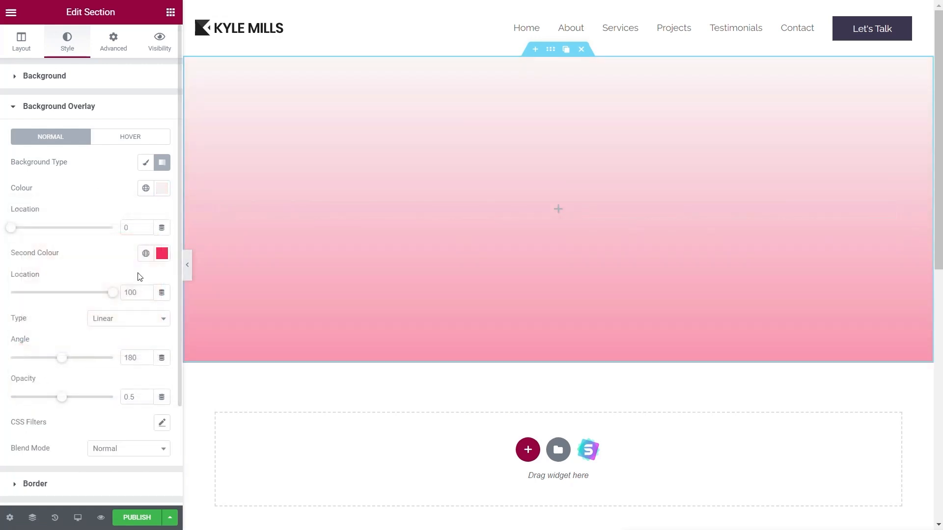
left_click(162, 253)
left_click(23, 400)
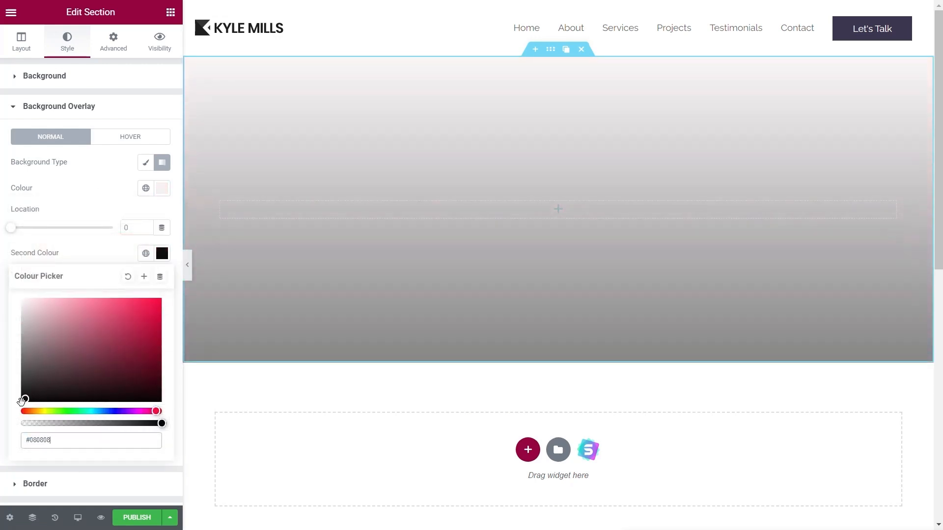
left_click(92, 210)
Step: Make the overlay gradient's first colour almost transparent, using #F6F1F117
left_click(161, 188)
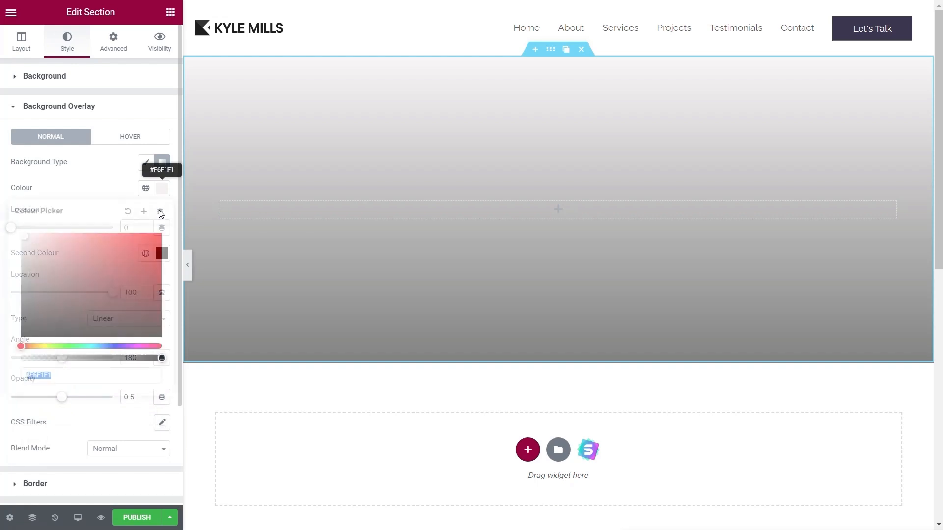
left_click_drag(162, 358, 33, 362)
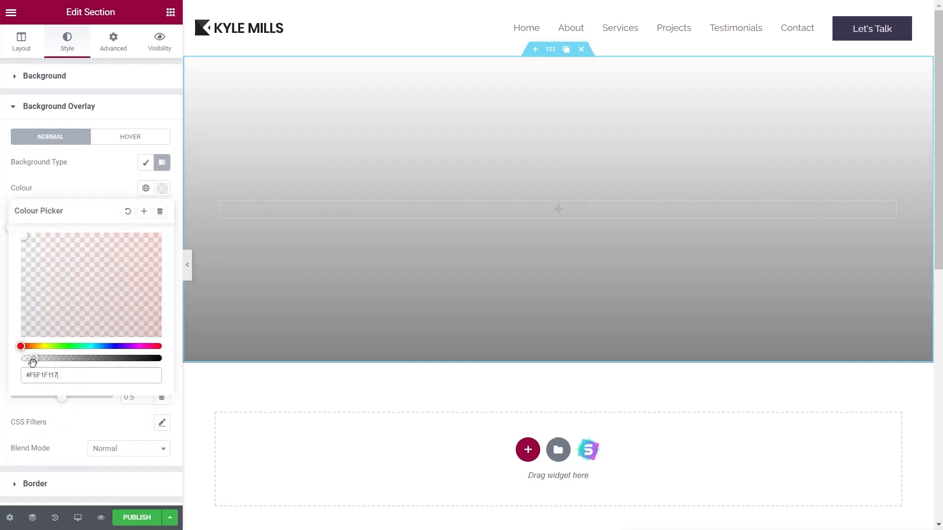
left_click(98, 191)
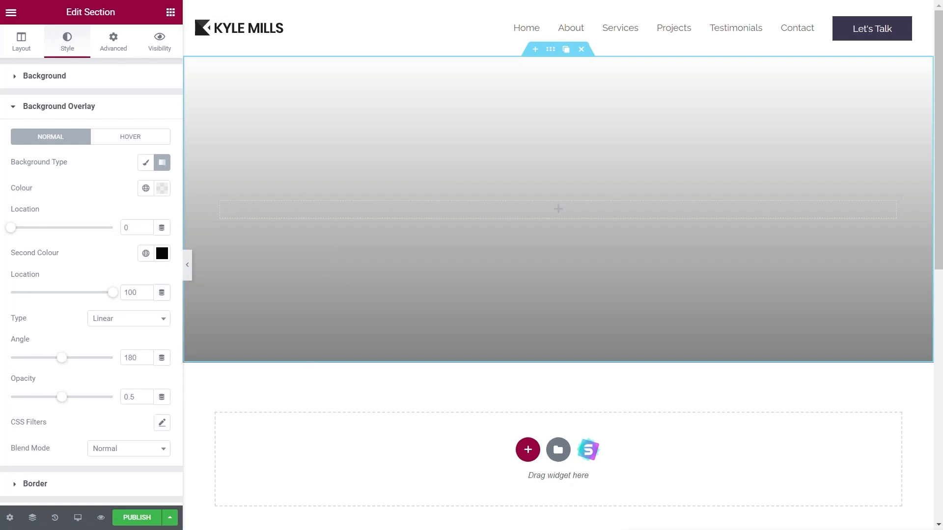
Step: Find the Post Title widget by searching for "post", place it in the section, and return to the widget list
left_click(171, 12)
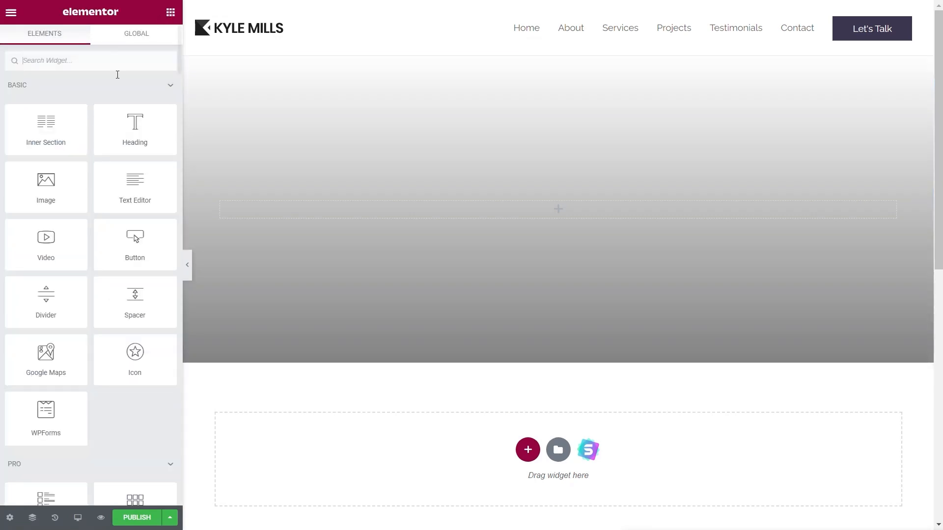
left_click(107, 65)
type("post")
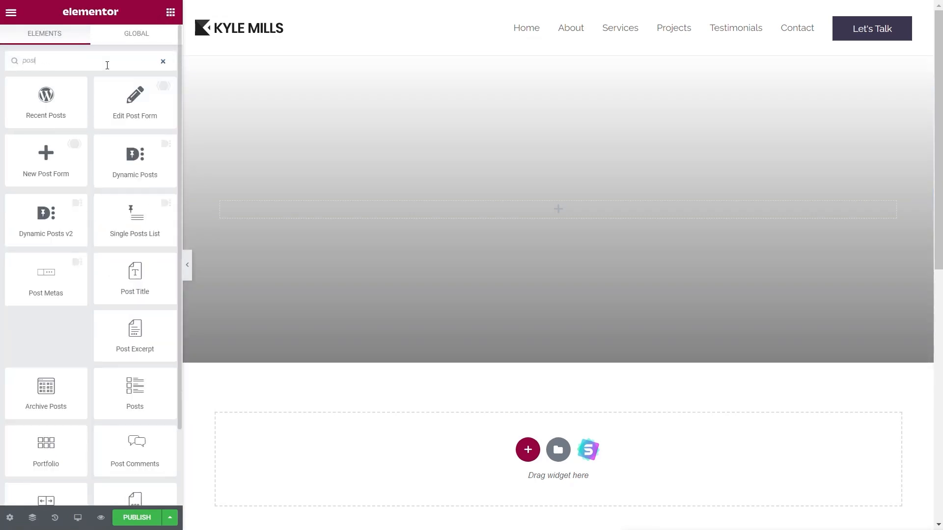
left_click_drag(116, 273, 350, 212)
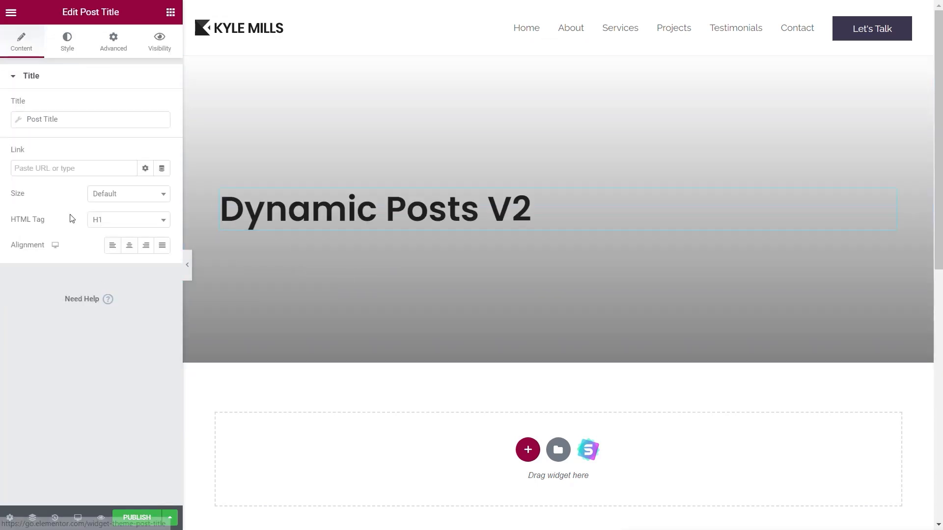
left_click(171, 13)
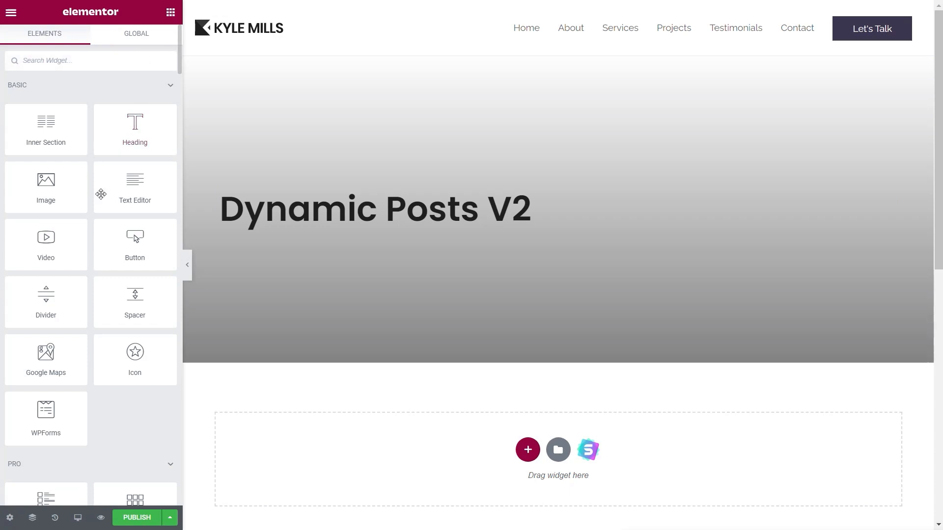
Step: Search the widgets for "post info" and place the Post Info widget below the post title
left_click(103, 62)
type("post info")
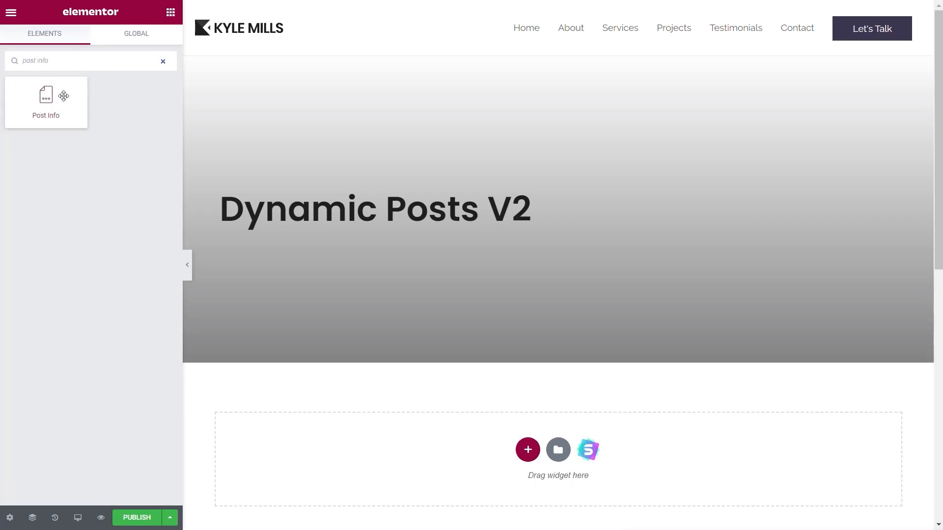
left_click_drag(60, 96, 320, 329)
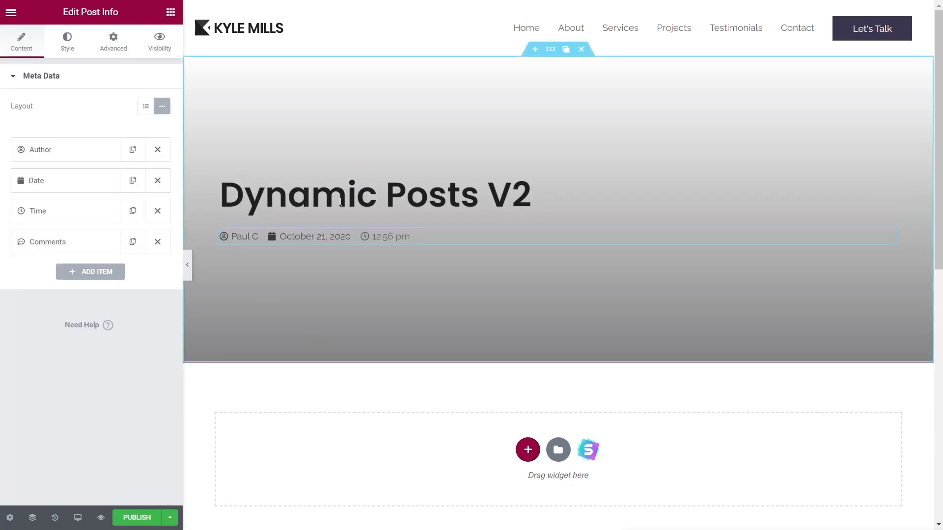
Step: Set the Post Info widget's icon colour to white
left_click(115, 44)
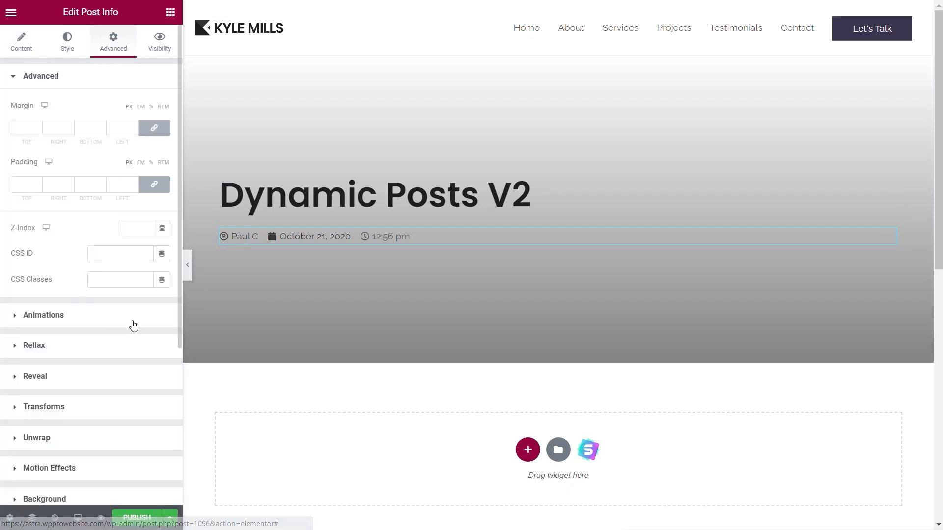
left_click(69, 49)
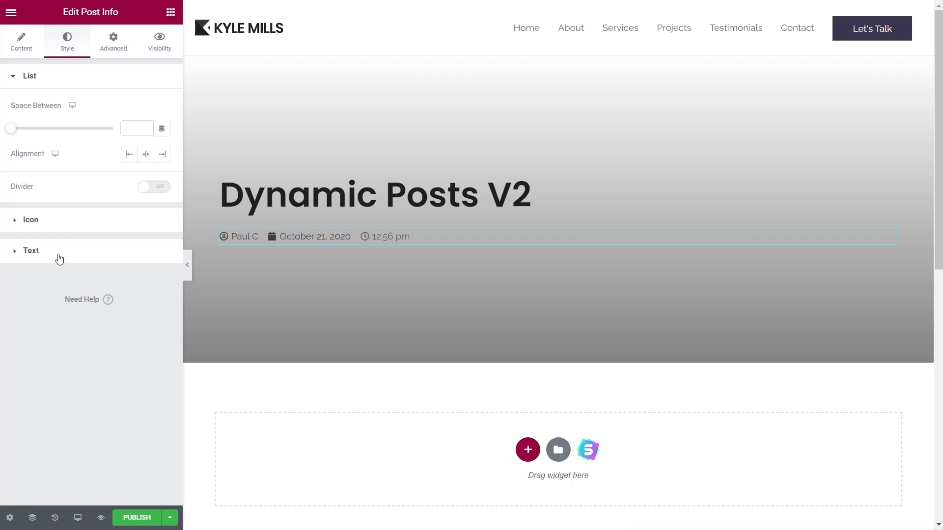
left_click(49, 223)
left_click(160, 140)
left_click_drag(82, 234, 1, 162)
left_click(121, 380)
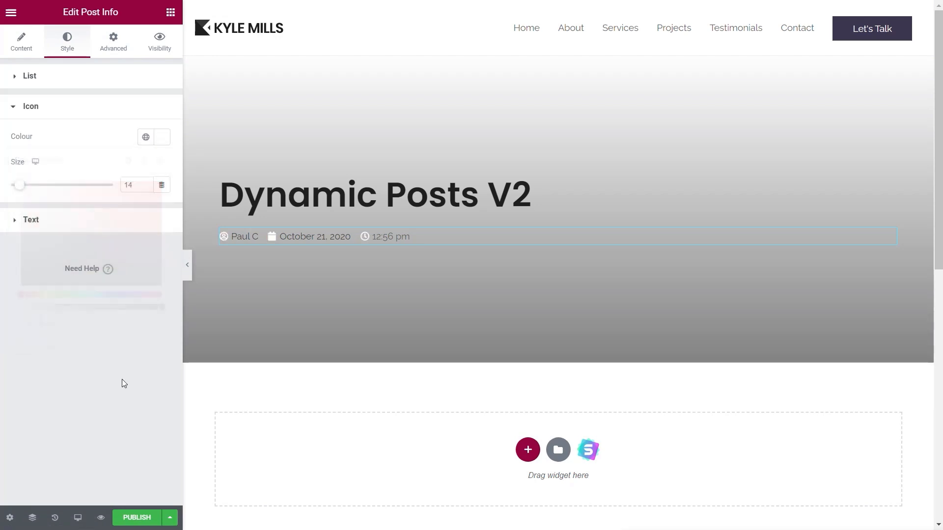
Step: Set the Post Info text colour to white (#FFFFFF) and its typography size to 13 px
left_click(56, 227)
left_click(162, 208)
left_click_drag(130, 266, 4, 229)
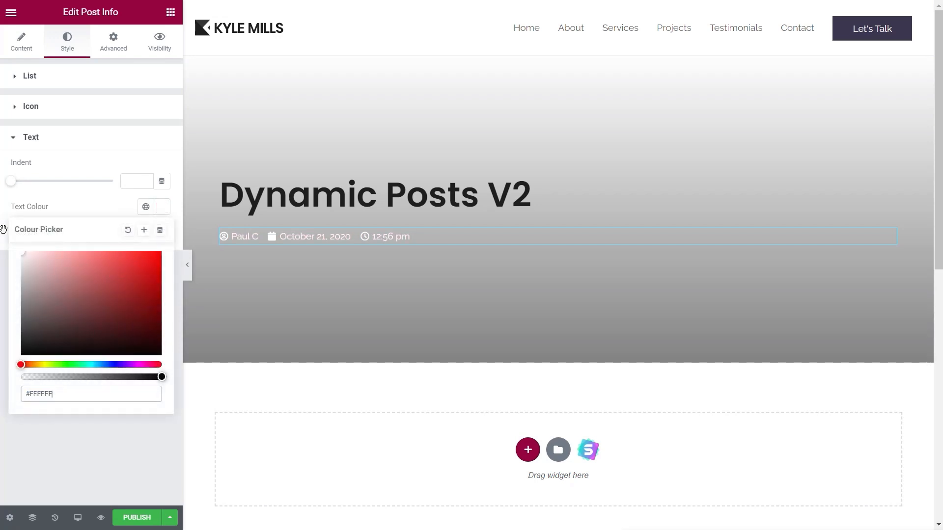
left_click(90, 198)
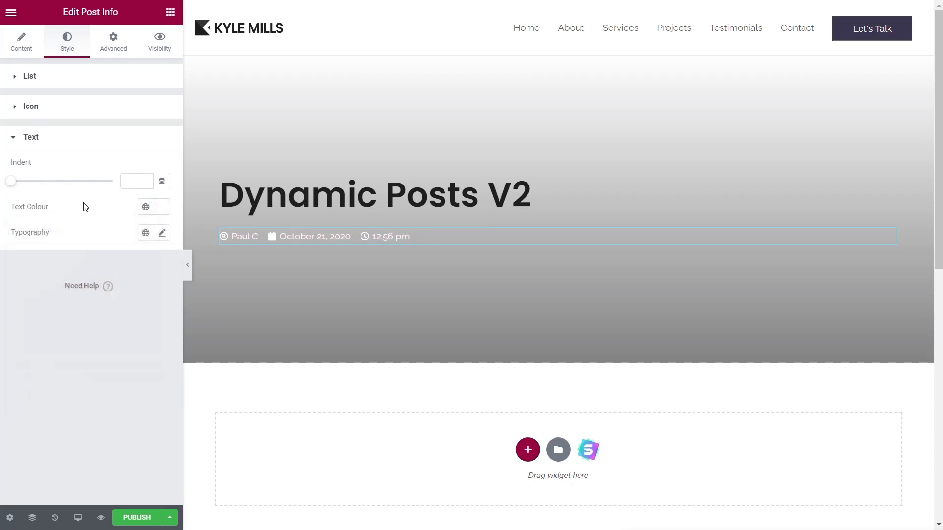
left_click(161, 233)
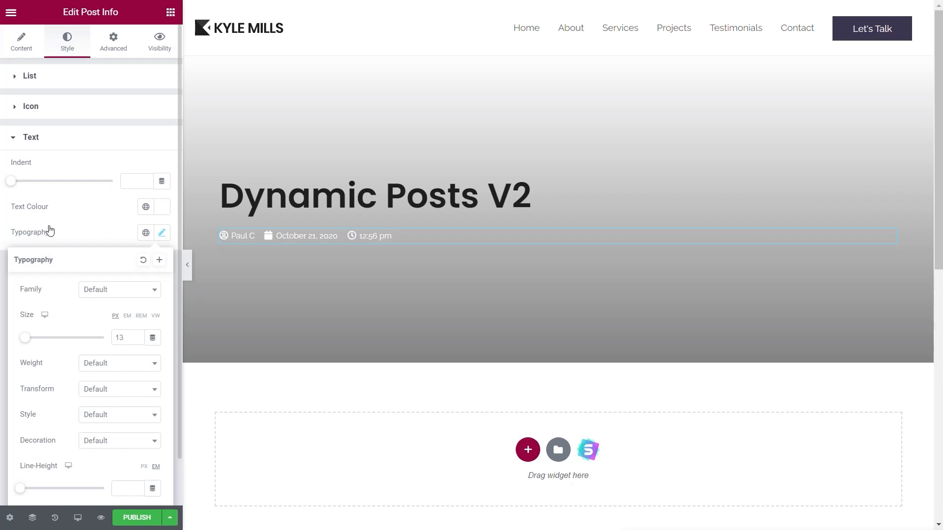
Step: Set the post title's text colour to white (#FFFFFF) and reduce its font size to roughly half
left_click(274, 191)
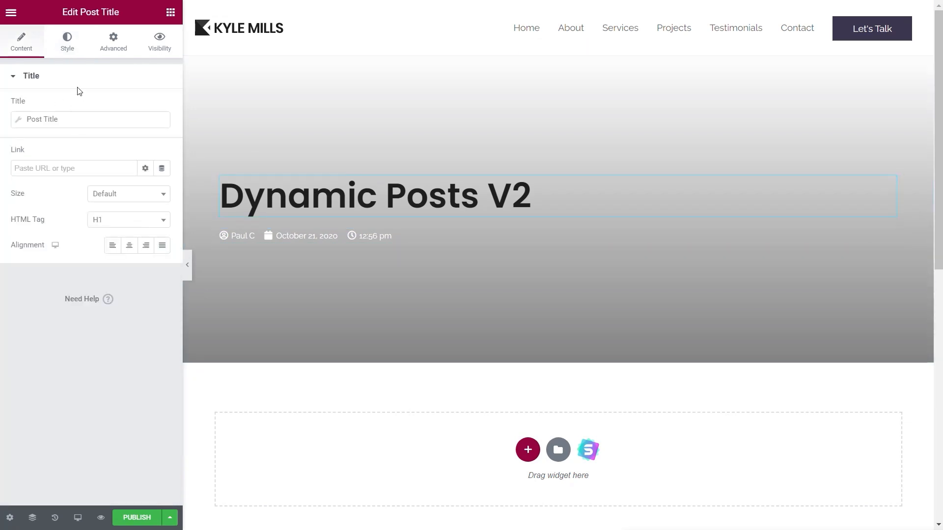
left_click(67, 42)
left_click(162, 106)
left_click_drag(126, 178, 8, 138)
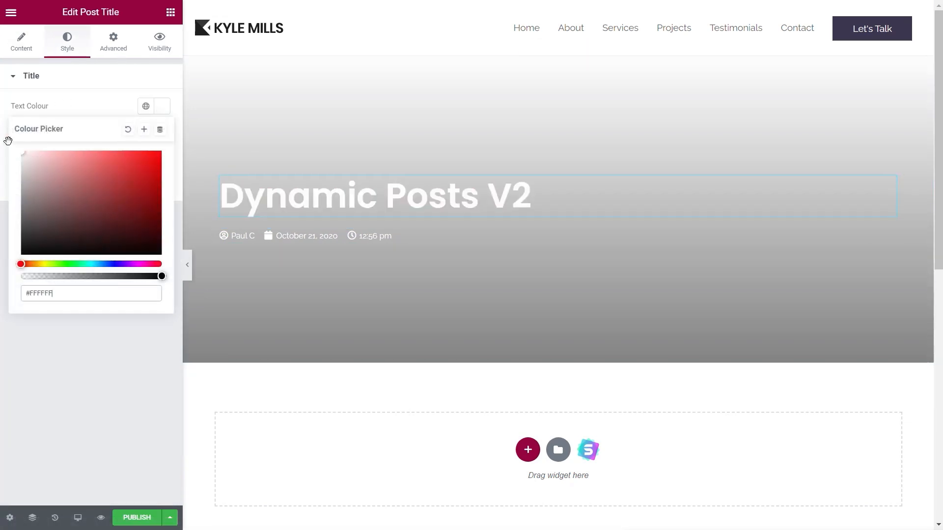
left_click(101, 359)
left_click(162, 132)
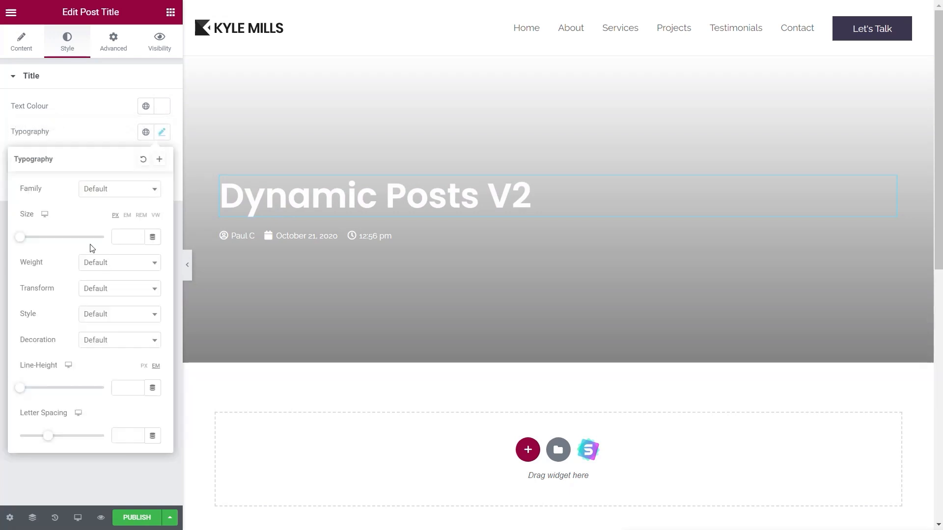
left_click_drag(23, 240, 35, 243)
left_click(86, 475)
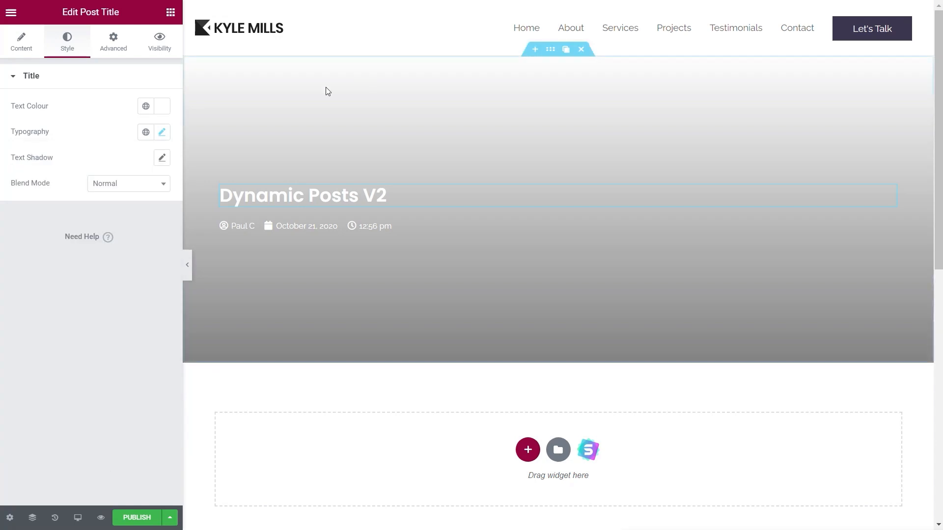
Step: Set the section's column position to Bottom and publish the template
left_click(31, 49)
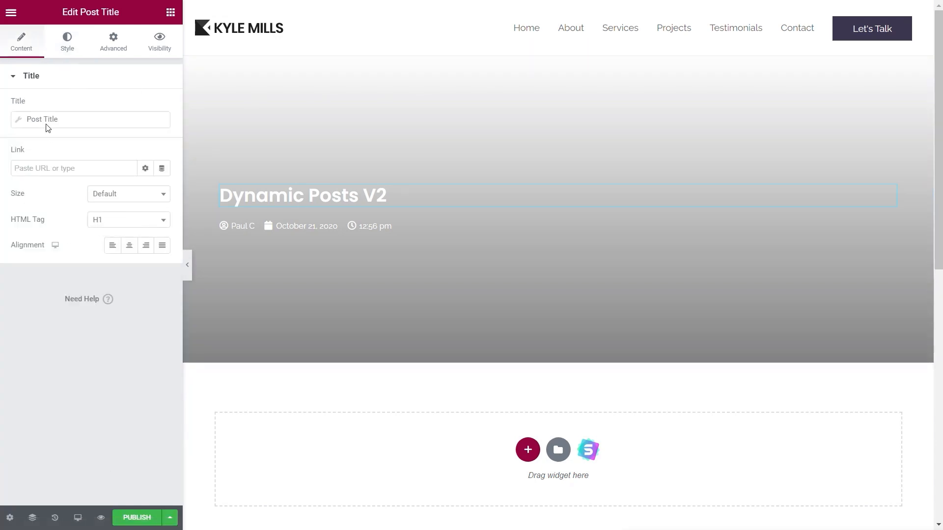
left_click(551, 49)
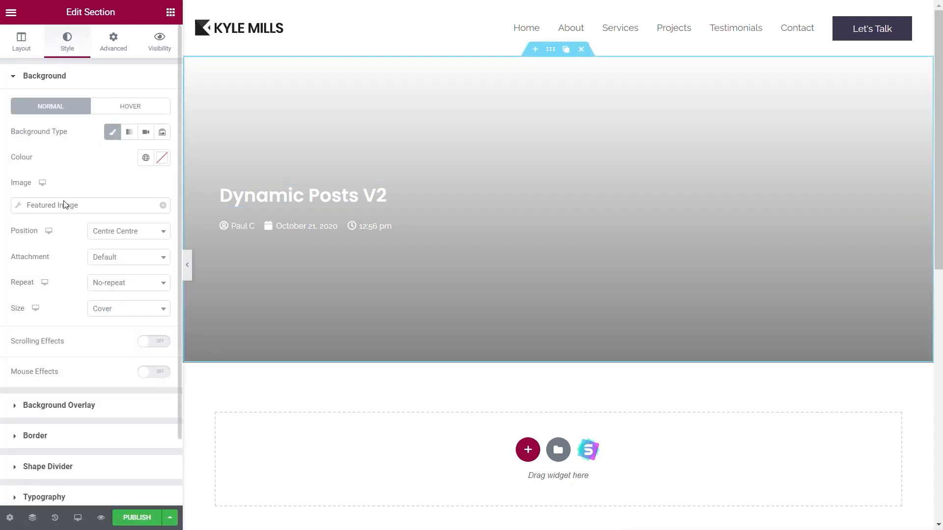
left_click(27, 55)
left_click(116, 257)
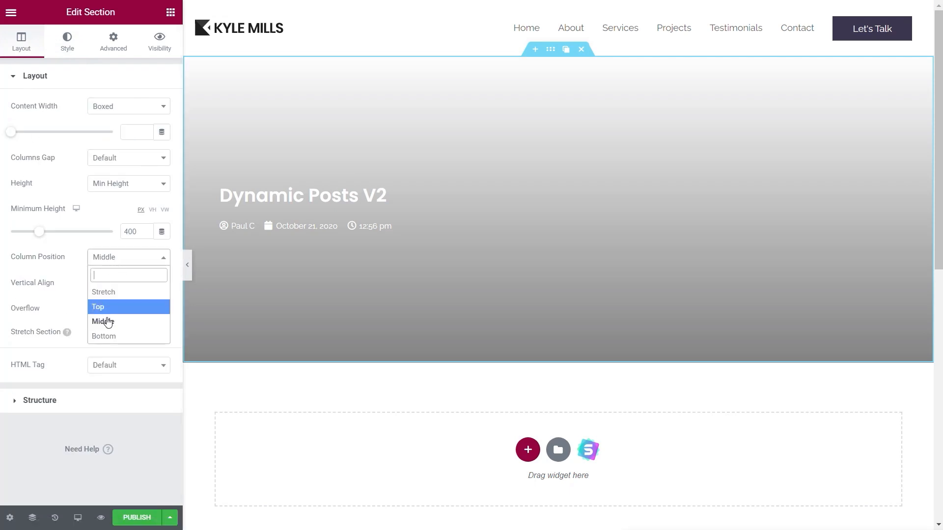
left_click(109, 337)
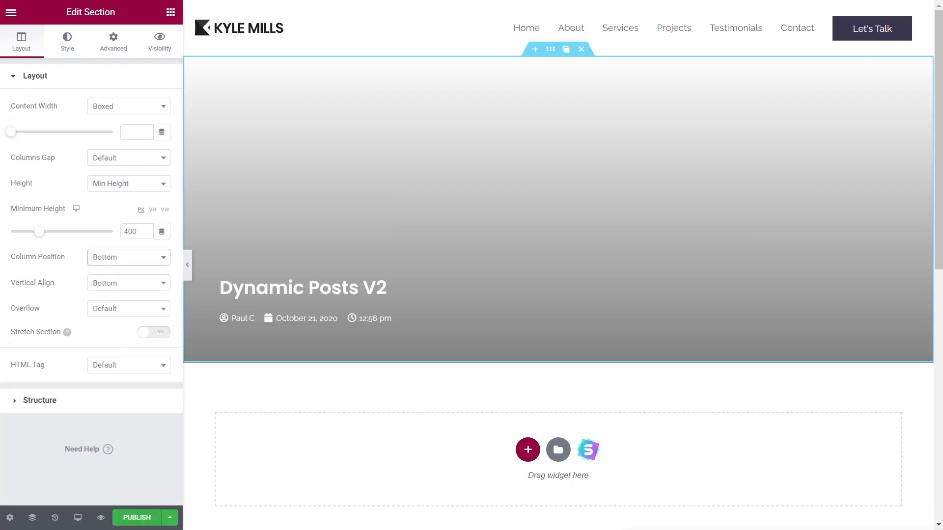
left_click(130, 522)
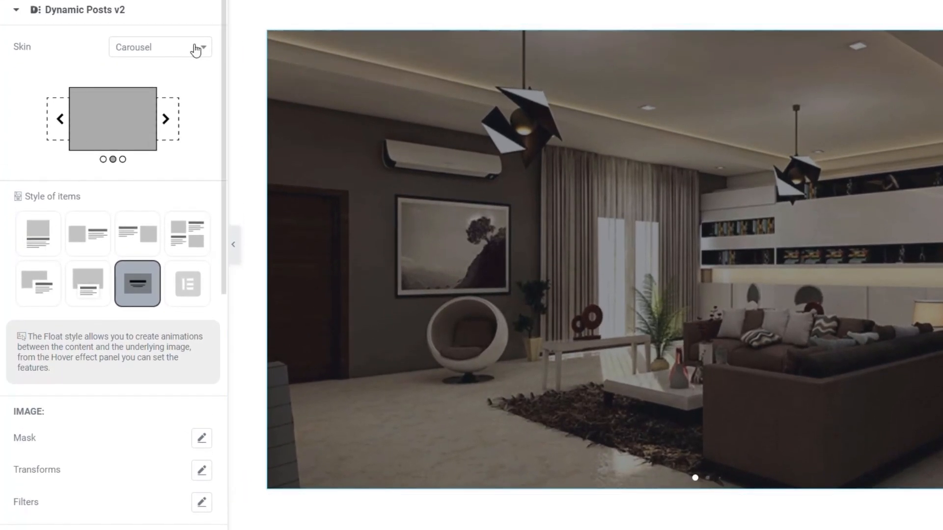
Step: Switch the Dynamic Posts v2 skin to Grid and style its items with the Elementor template "[1096] Dynamic Posts v2"
left_click(194, 8)
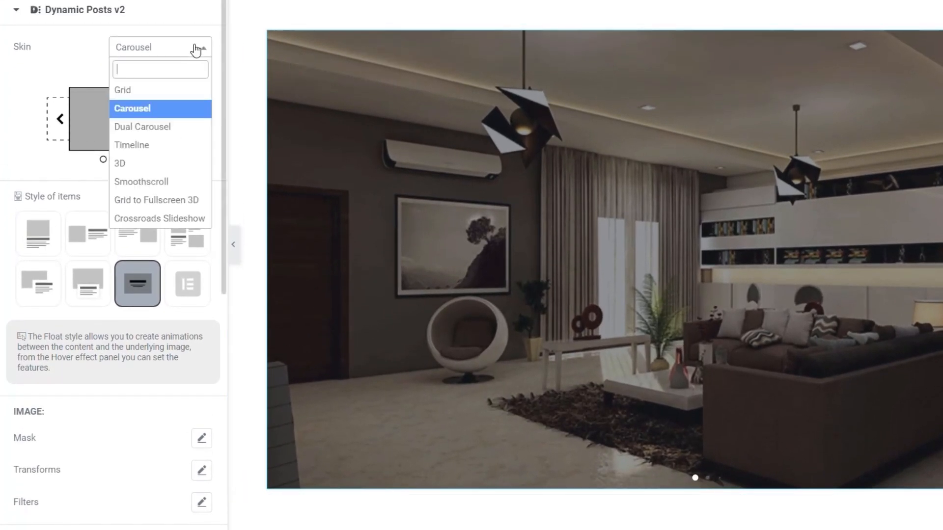
left_click(162, 93)
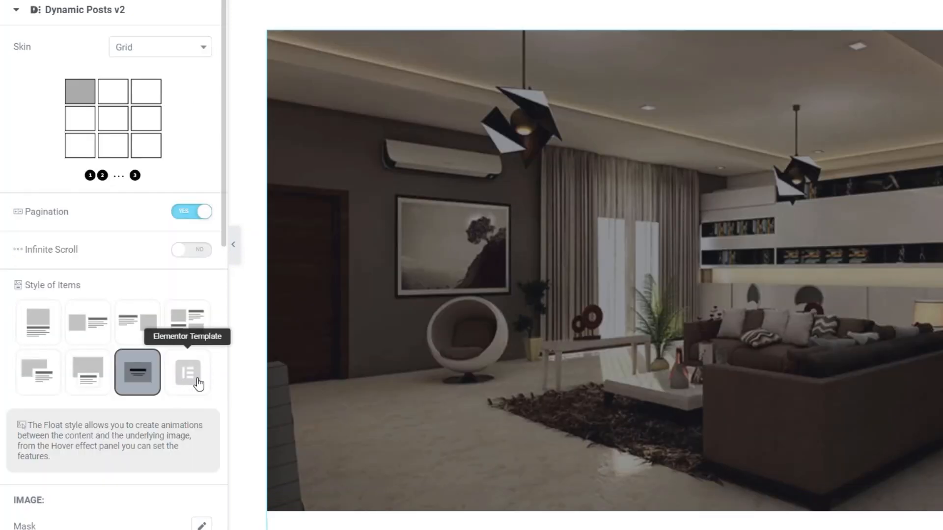
left_click(188, 373)
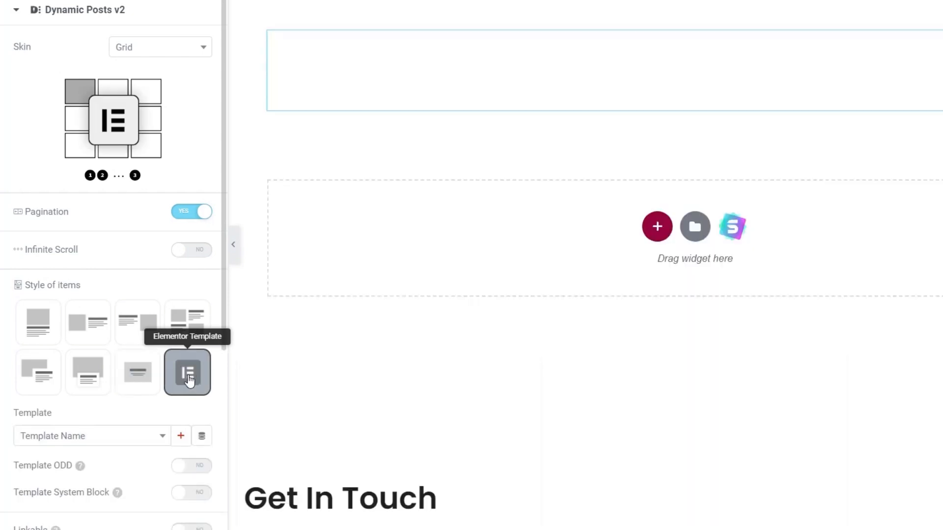
left_click(126, 441)
type("dyn")
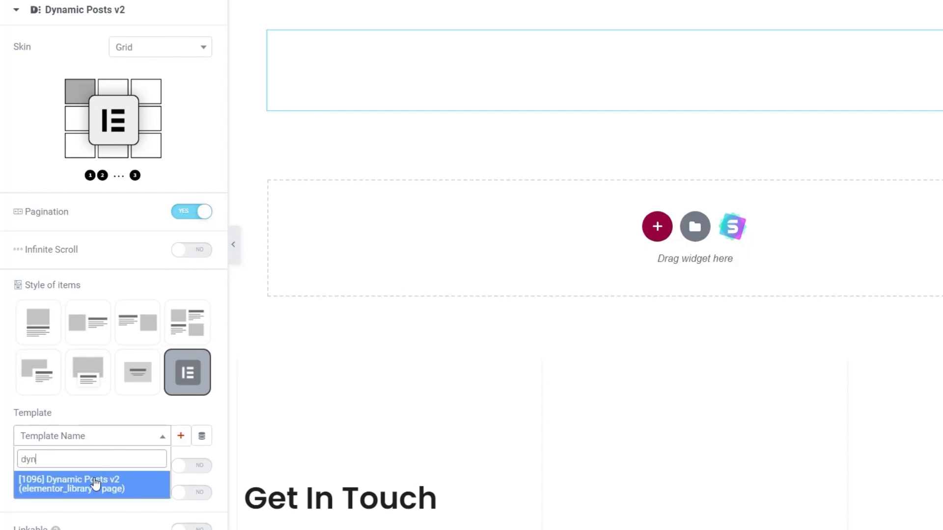
left_click(94, 485)
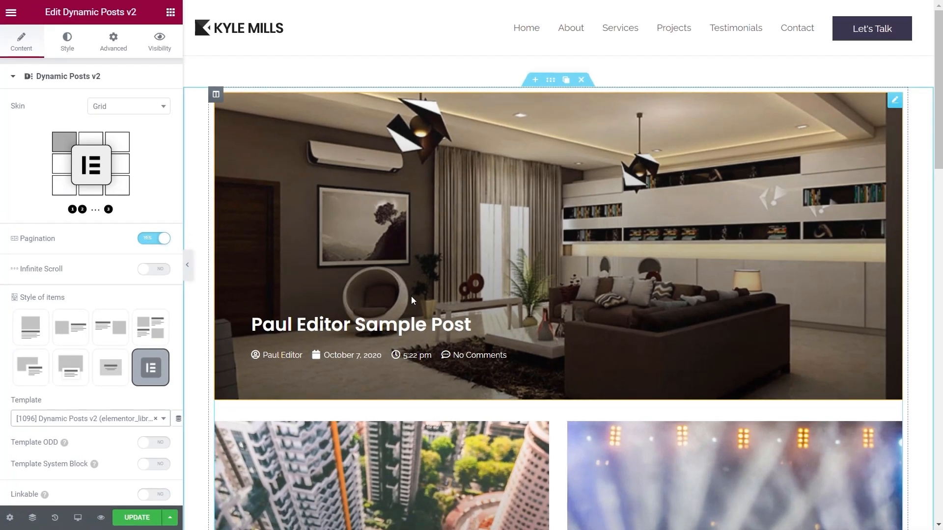
Step: Look over the templated post grid and turn on the Linkable option for its items
scroll(594, 285, "down", 4)
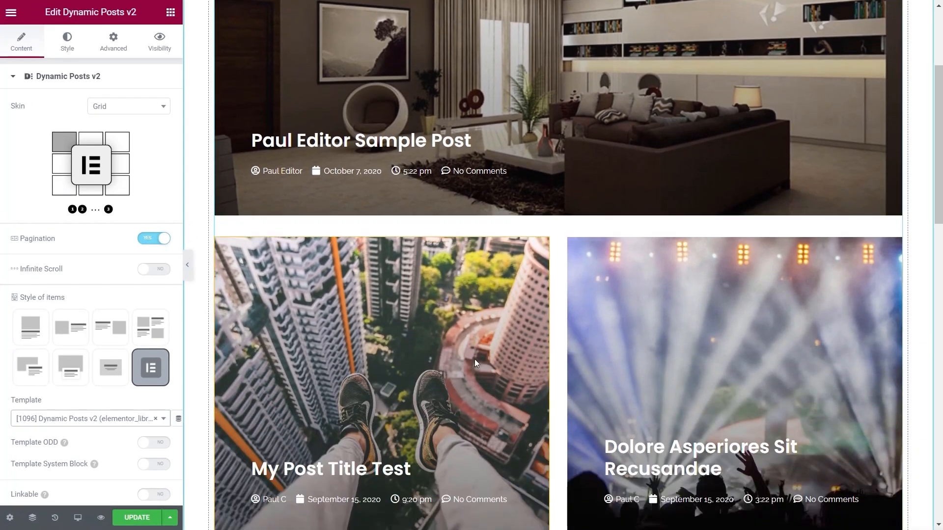
scroll(422, 426, "down", 1)
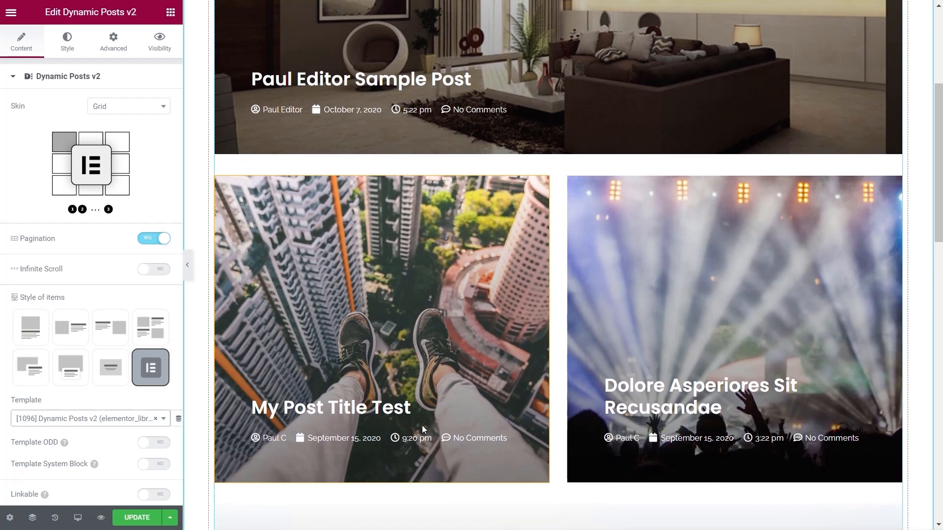
scroll(422, 424, "up", 4)
scroll(423, 428, "down", 4)
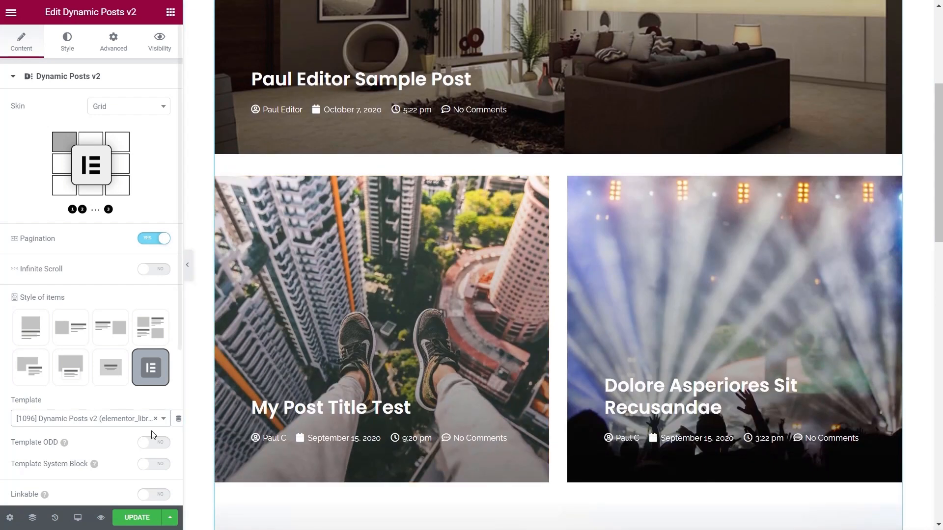
scroll(110, 421, "down", 2)
left_click(161, 420)
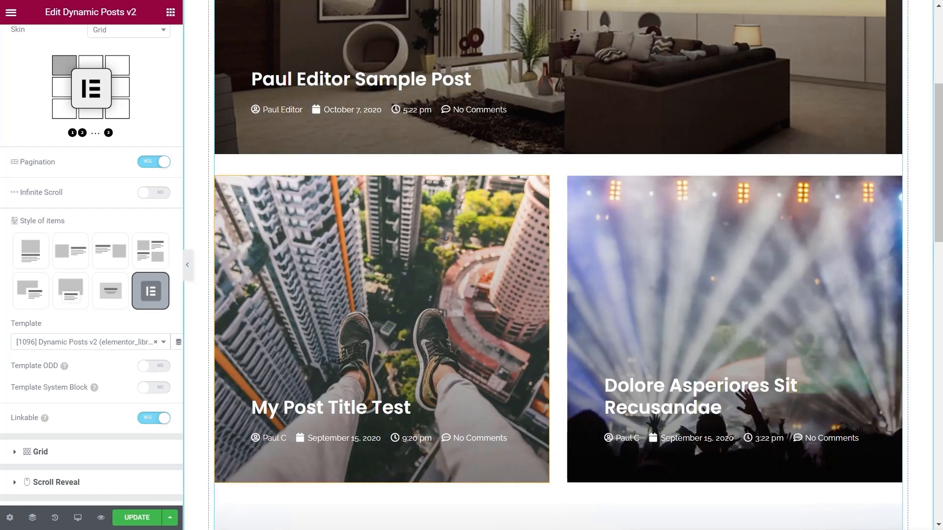
Step: Open the widget's Grid settings and set the first item column to 1/2
scroll(86, 434, "down", 2)
left_click(42, 379)
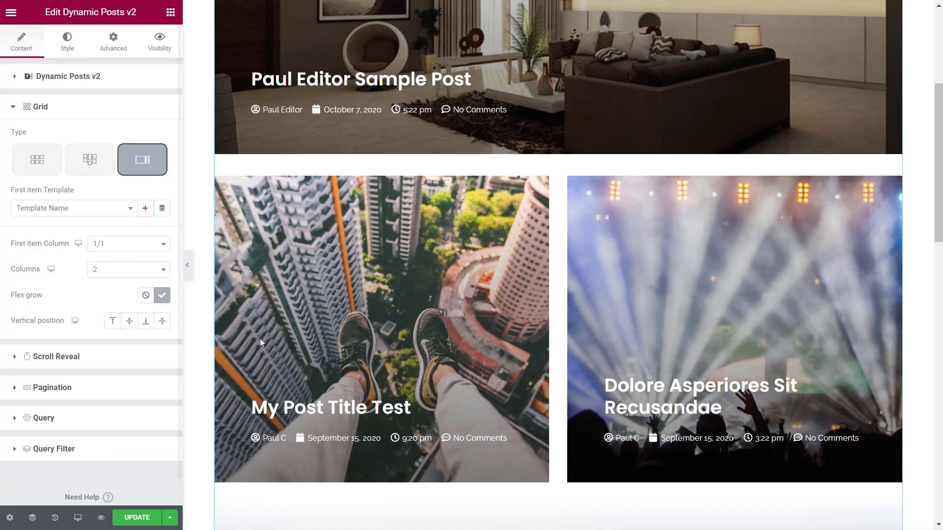
scroll(322, 298, "up", 4)
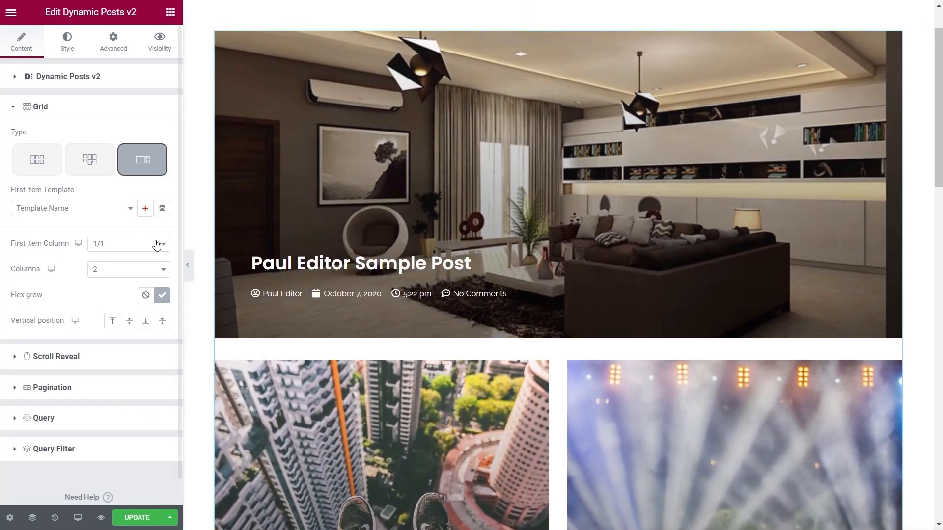
left_click(132, 244)
left_click(117, 294)
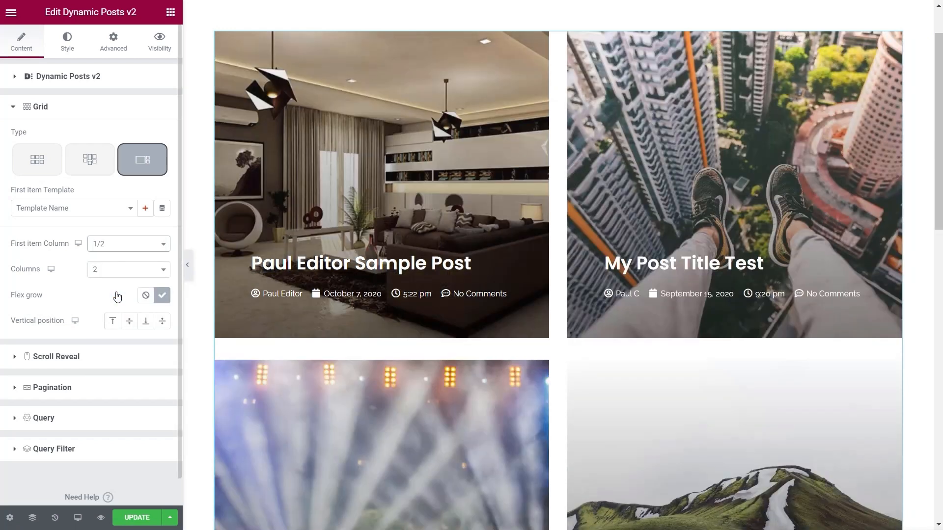
Step: Try first item column widths of 1/3, 2/3 and 1/1 in the grid
left_click(130, 245)
left_click(122, 312)
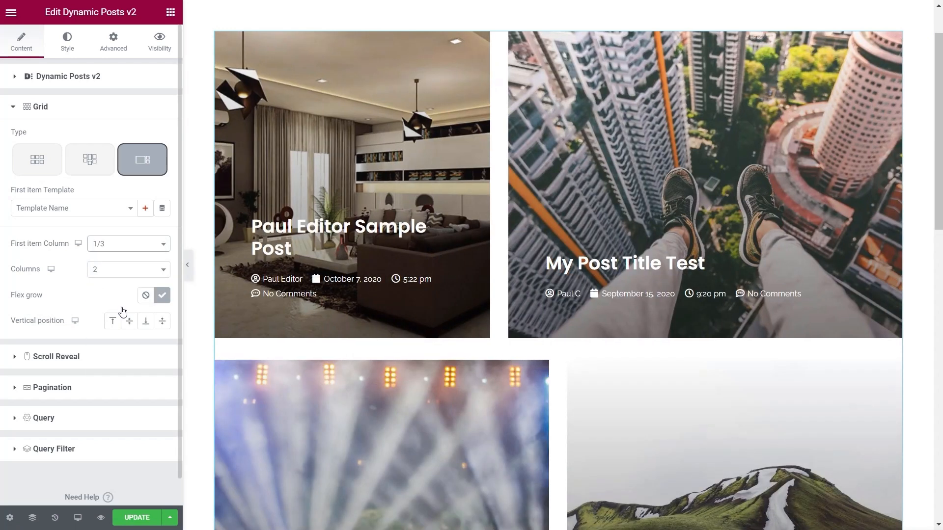
left_click(131, 247)
left_click(113, 338)
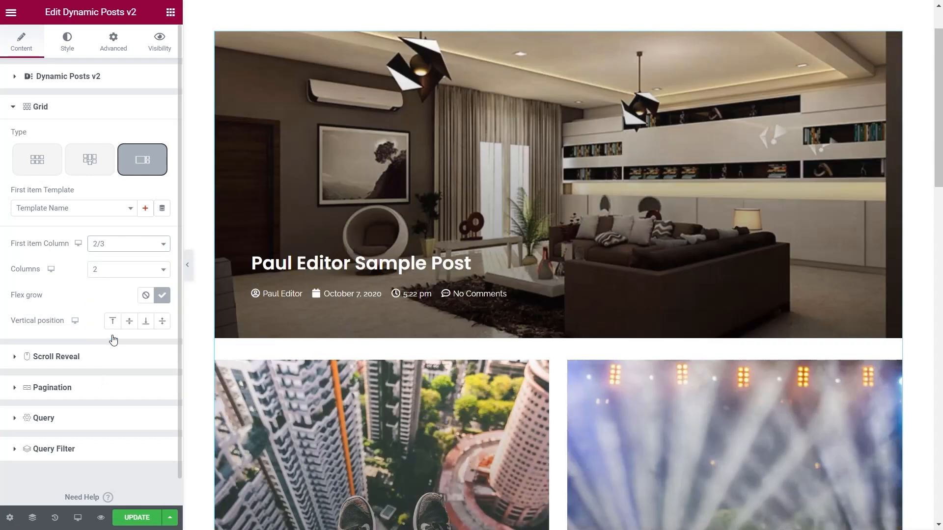
left_click(130, 246)
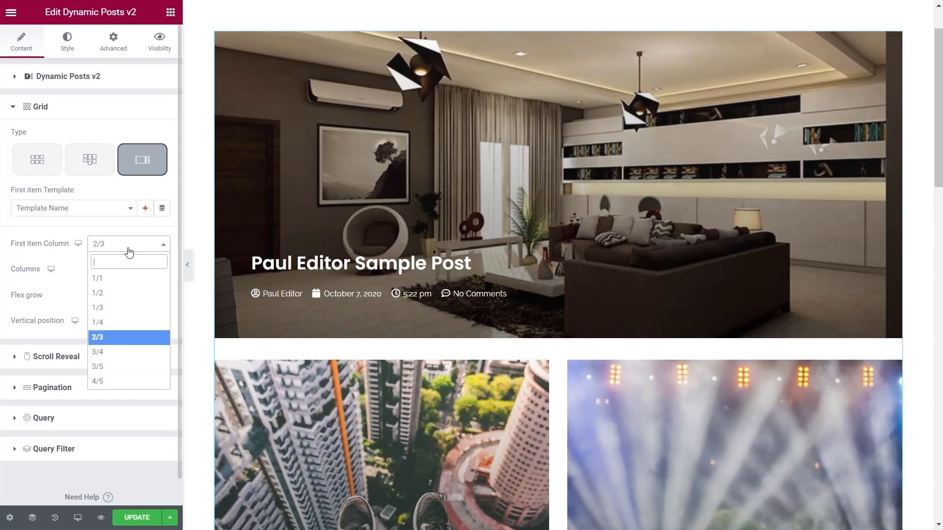
left_click(115, 282)
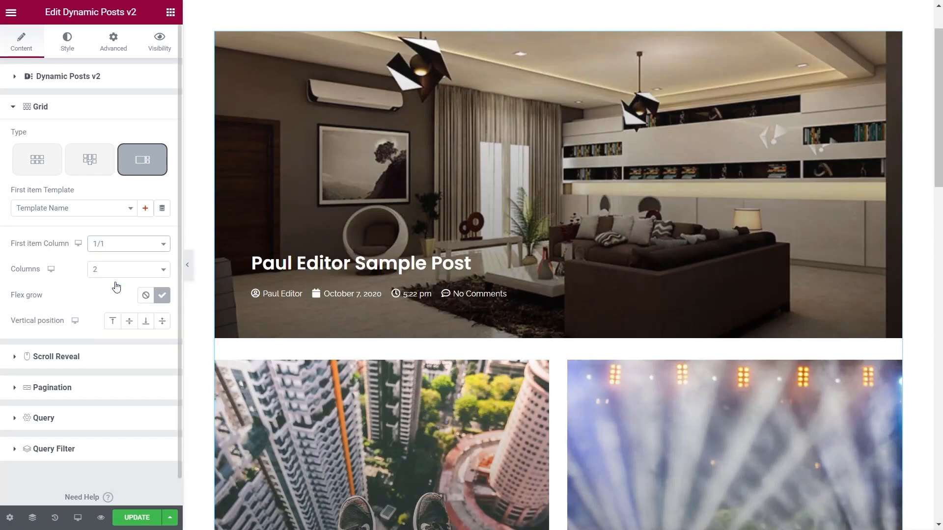
Step: Set the first item column to 1/2 and the number of grid columns to 4
left_click(124, 245)
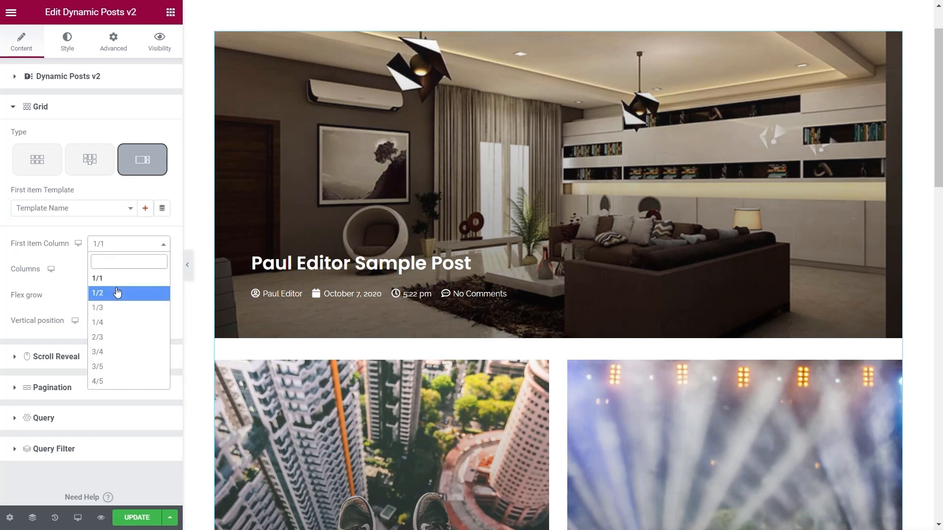
left_click(117, 293)
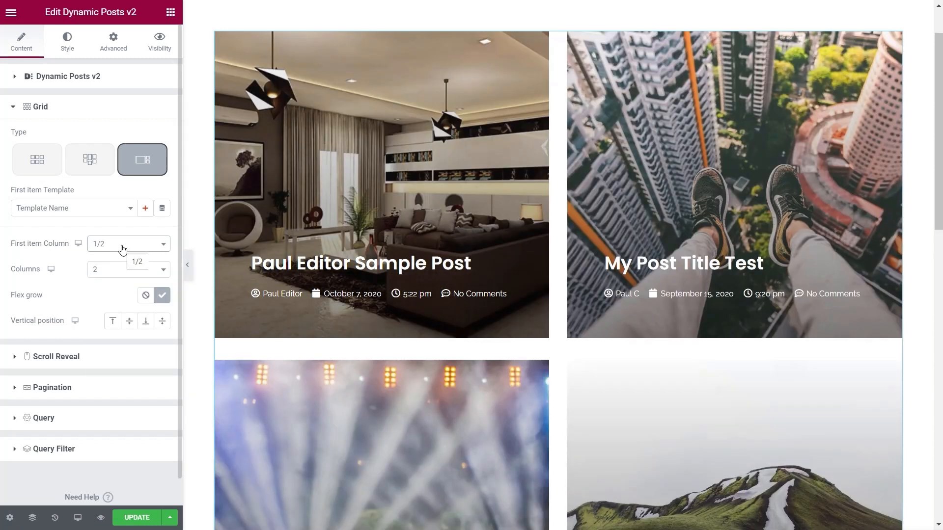
left_click(123, 270)
left_click(109, 348)
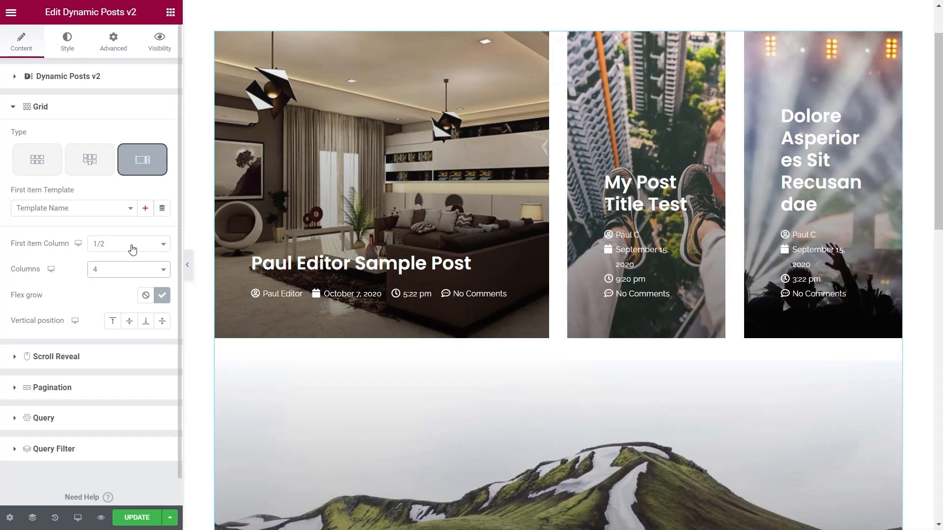
Step: Narrow the first item column to 1/3 and review the top row of the grid
left_click(132, 249)
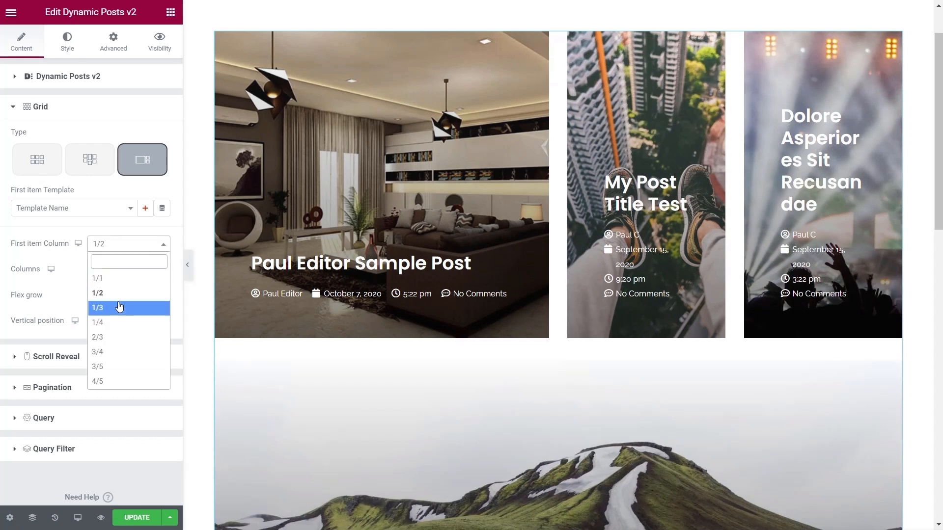
left_click(121, 306)
scroll(368, 527, "up", 1)
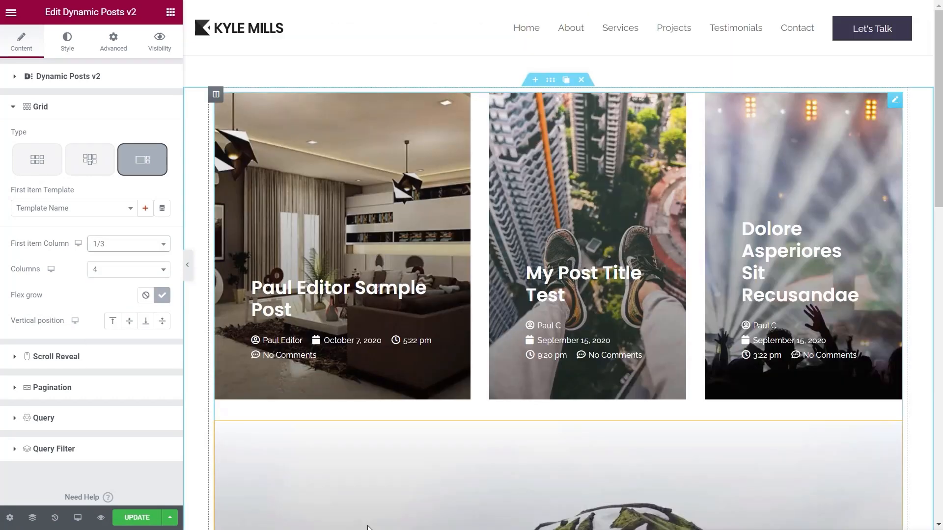